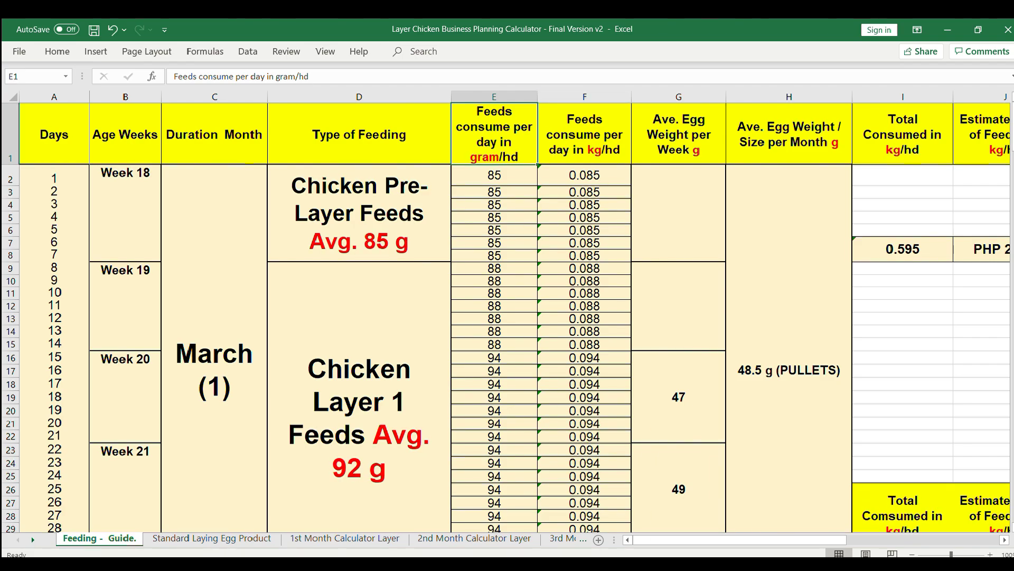
Look at the second month's feeds cost per head heading on the Feeding - Guide sheet.
{"action": "scroll", "coordinate": [550, 317], "scroll_direction": "right", "scroll_amount": 4}
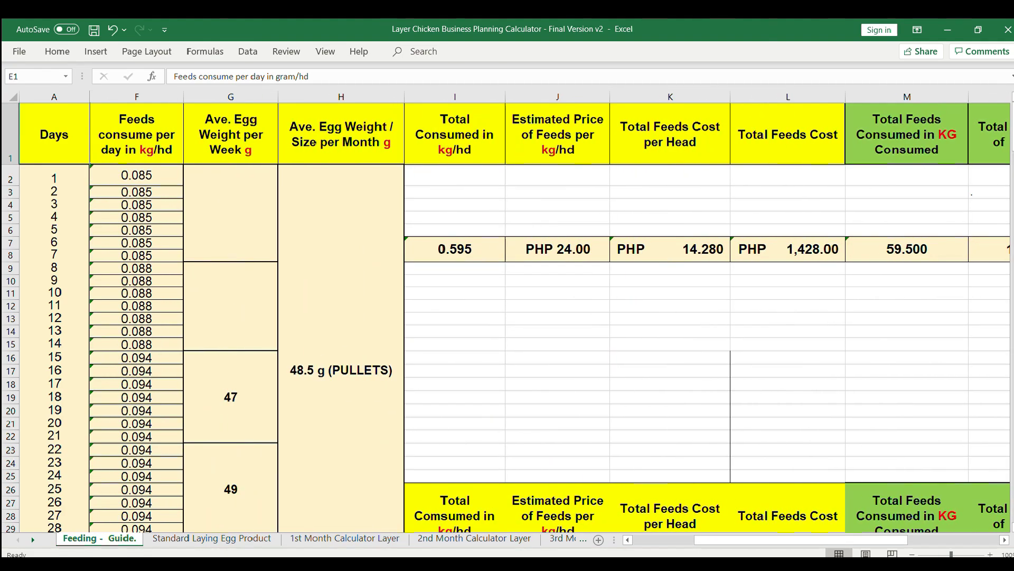
{"action": "scroll", "coordinate": [550, 317], "scroll_direction": "down", "scroll_amount": 1}
{"action": "scroll", "coordinate": [507, 317], "scroll_direction": "down", "scroll_amount": 1}
{"action": "left_click", "coordinate": [670, 382]}
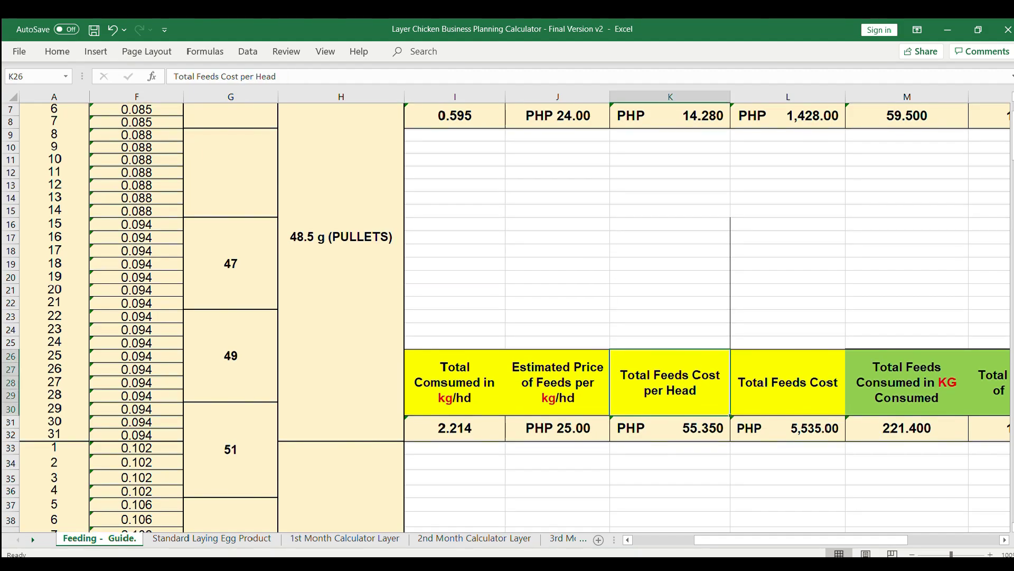
{"action": "scroll", "coordinate": [507, 317], "scroll_direction": "right", "scroll_amount": 1}
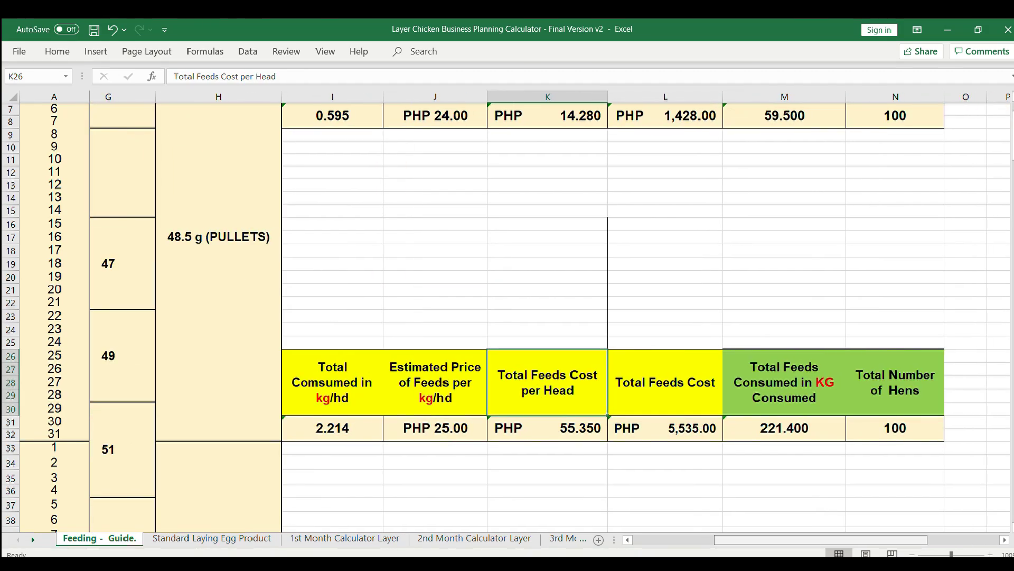
{"action": "scroll", "coordinate": [507, 317], "scroll_direction": "left", "scroll_amount": 5}
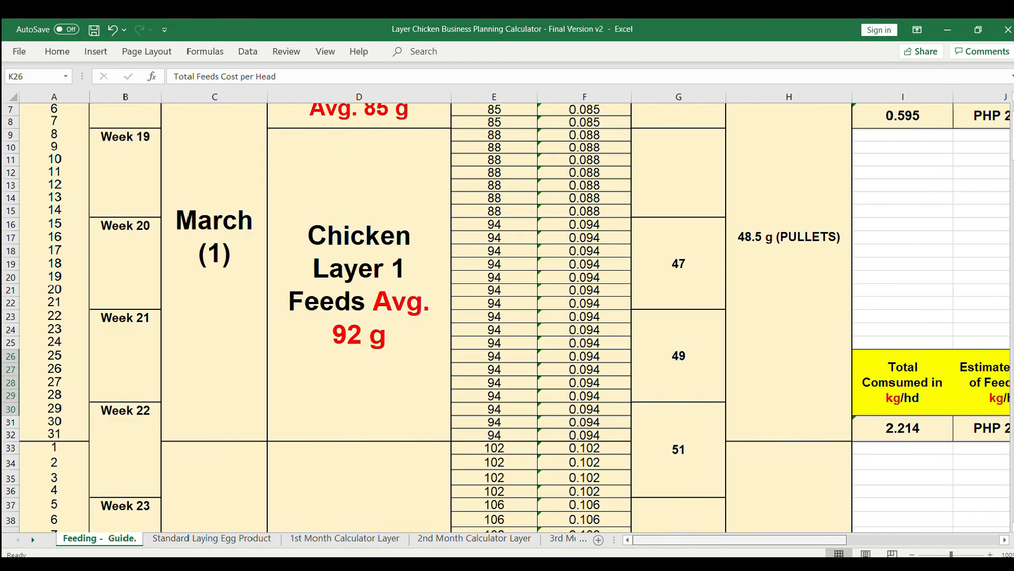
{"action": "scroll", "coordinate": [507, 317], "scroll_direction": "up", "scroll_amount": 2}
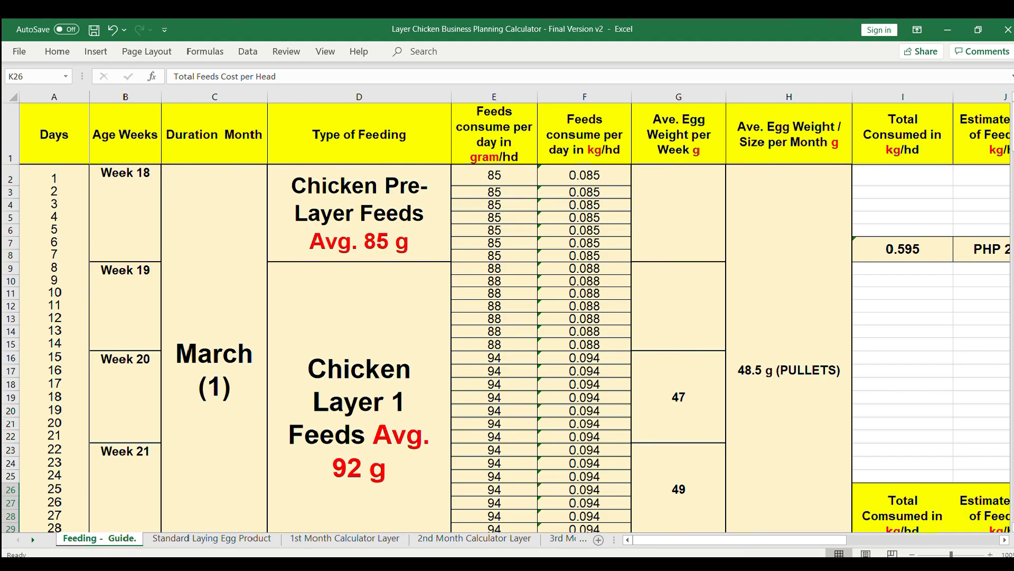
Review the first month's day numbers, the March (1) label, and the Pre-Layer, Layer 1 and Layer 2 feed labels.
{"action": "left_click_drag", "start_coordinate": [53, 178], "coordinate": [54, 456]}
{"action": "scroll", "coordinate": [54, 316], "scroll_direction": "up", "scroll_amount": 2}
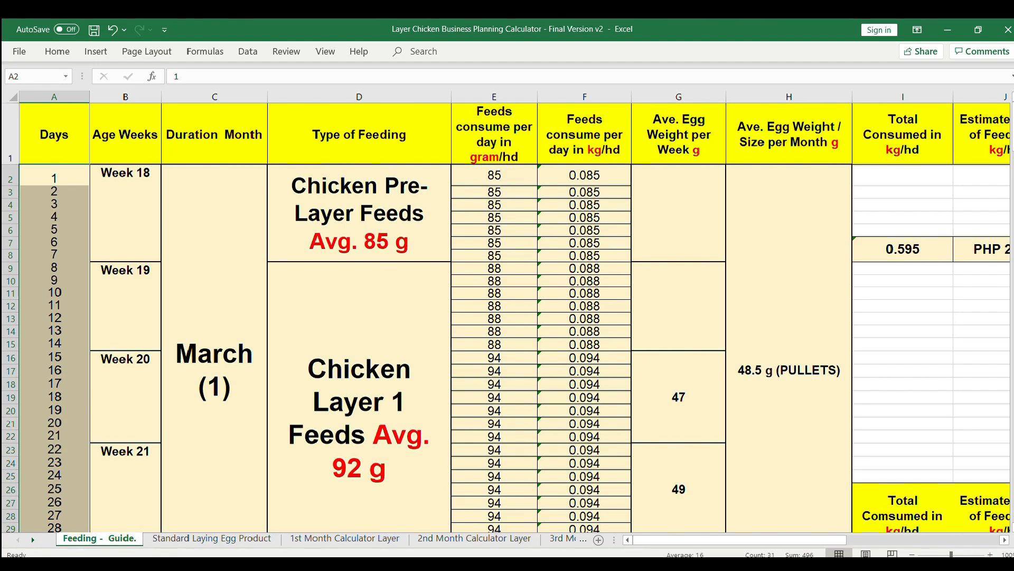
{"action": "left_click", "coordinate": [215, 317]}
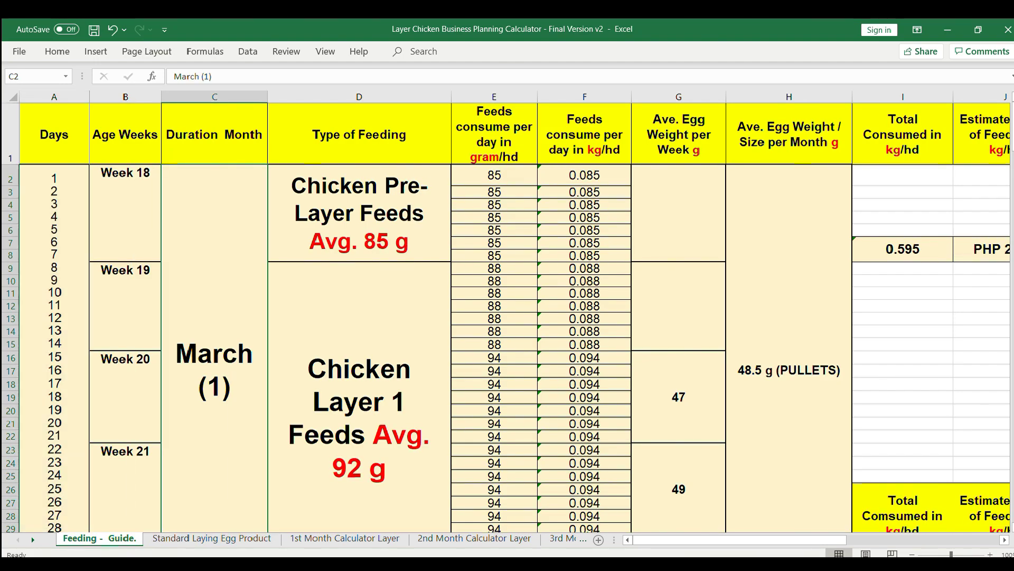
{"action": "scroll", "coordinate": [507, 317], "scroll_direction": "down", "scroll_amount": 1}
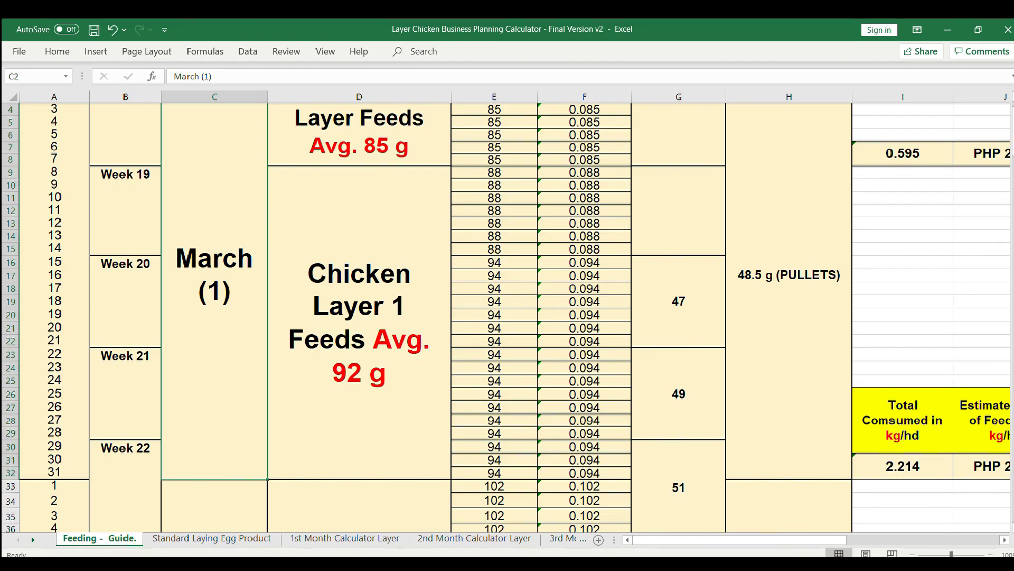
{"action": "scroll", "coordinate": [507, 317], "scroll_direction": "up", "scroll_amount": 1}
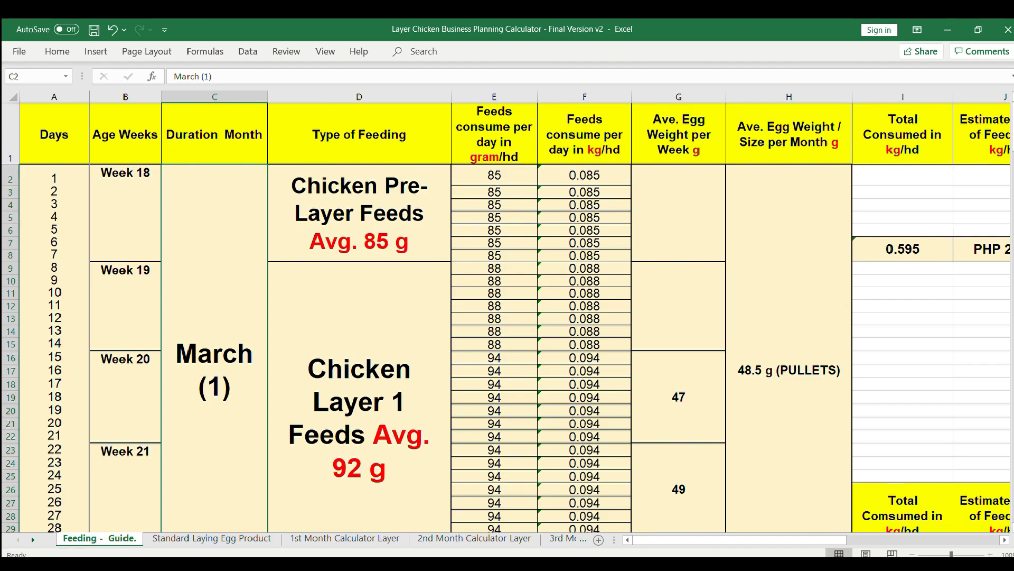
{"action": "left_click", "coordinate": [359, 213]}
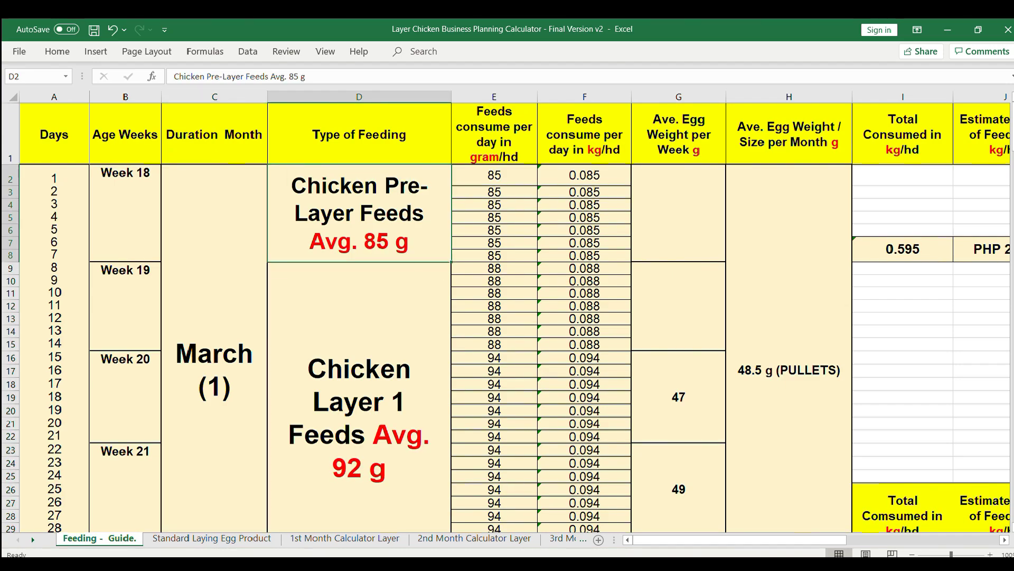
{"action": "left_click", "coordinate": [360, 397]}
{"action": "scroll", "coordinate": [507, 317], "scroll_direction": "down", "scroll_amount": 20}
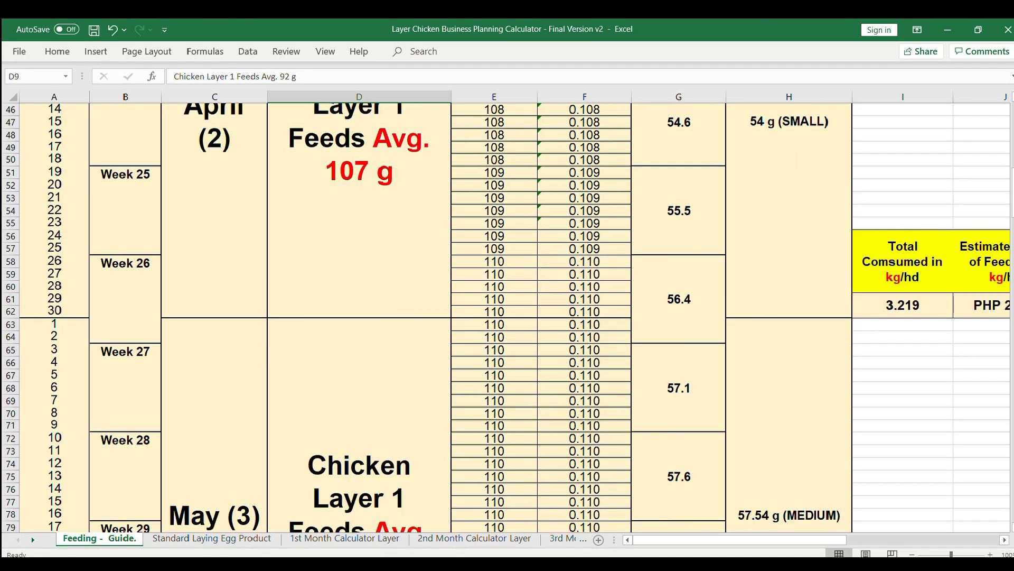
{"action": "scroll", "coordinate": [359, 280], "scroll_direction": "down", "scroll_amount": 20}
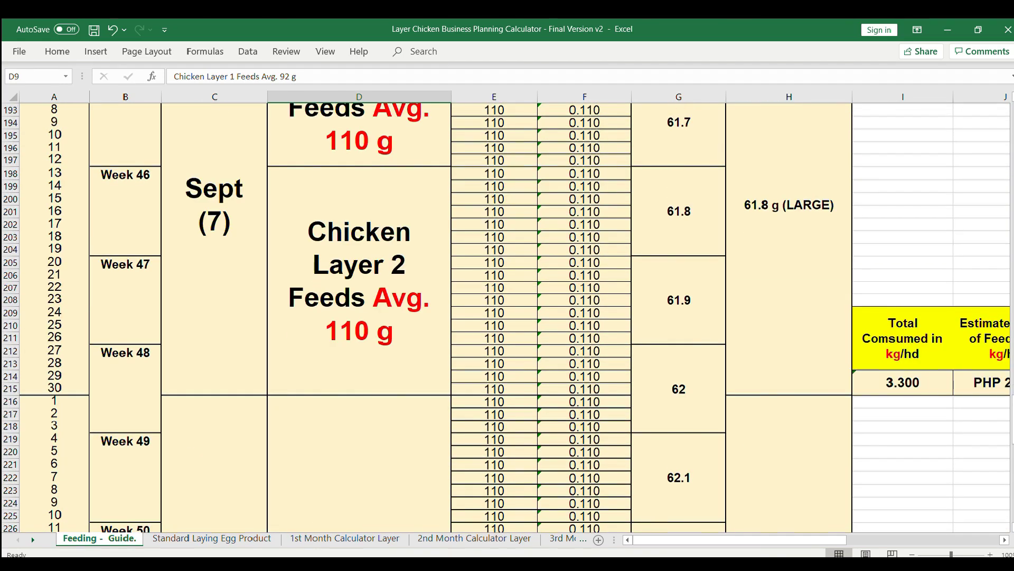
{"action": "left_click", "coordinate": [359, 280]}
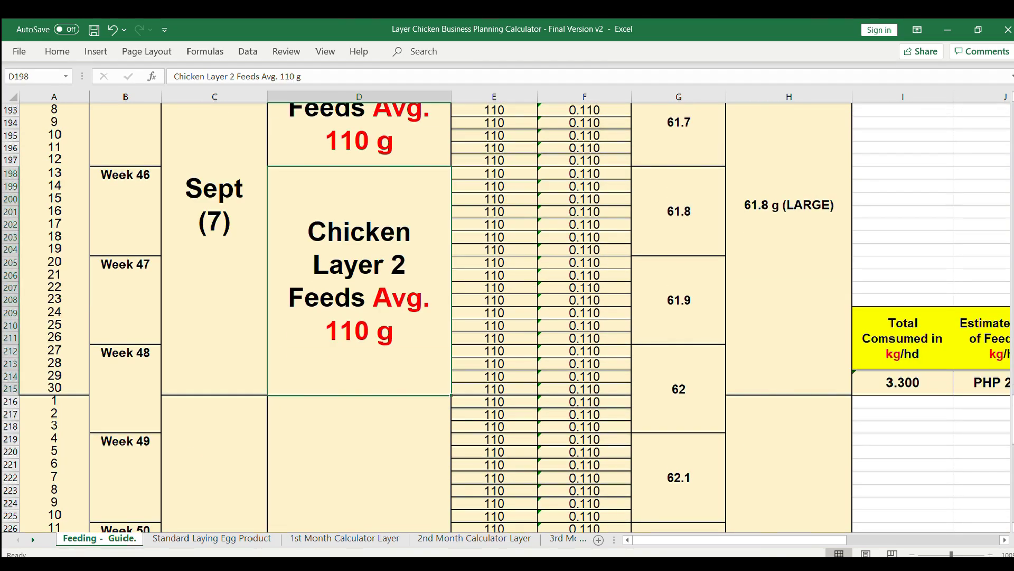
{"action": "scroll", "coordinate": [507, 317], "scroll_direction": "up", "scroll_amount": 13}
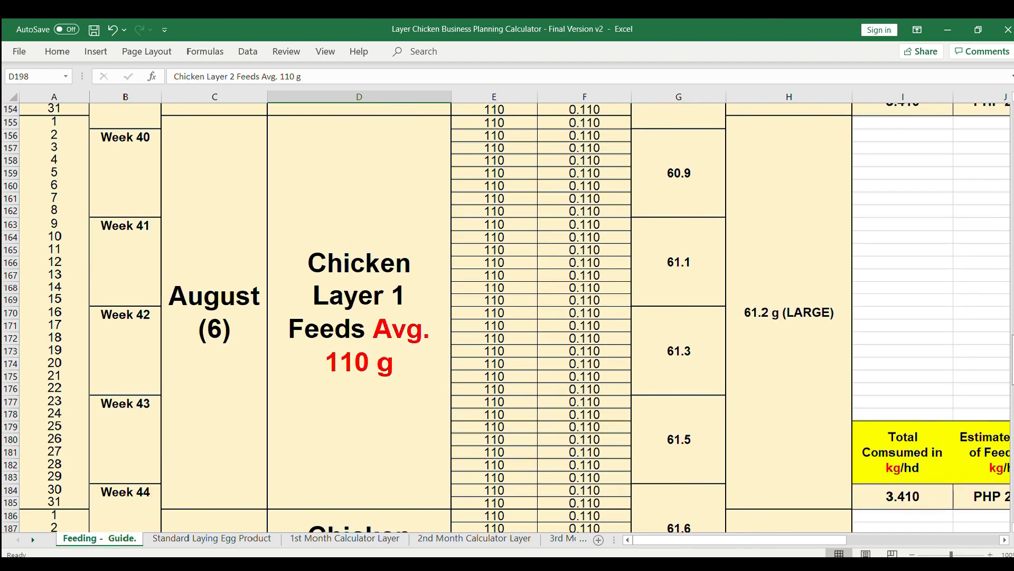
{"action": "scroll", "coordinate": [507, 317], "scroll_direction": "up", "scroll_amount": 20}
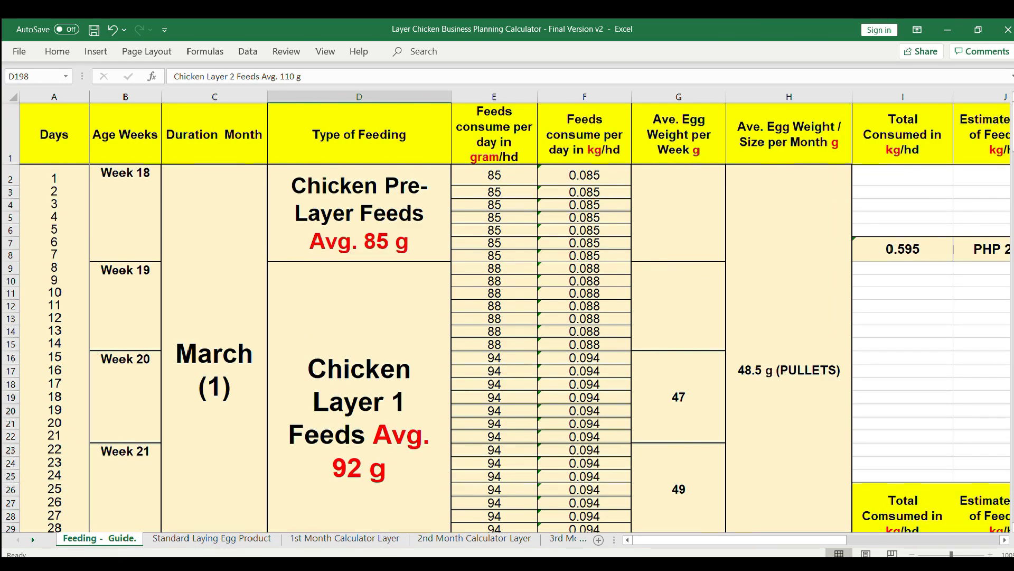
Select Week 18's seven days and their daily Pre-Layer feed gram amounts.
{"action": "left_click", "coordinate": [125, 212]}
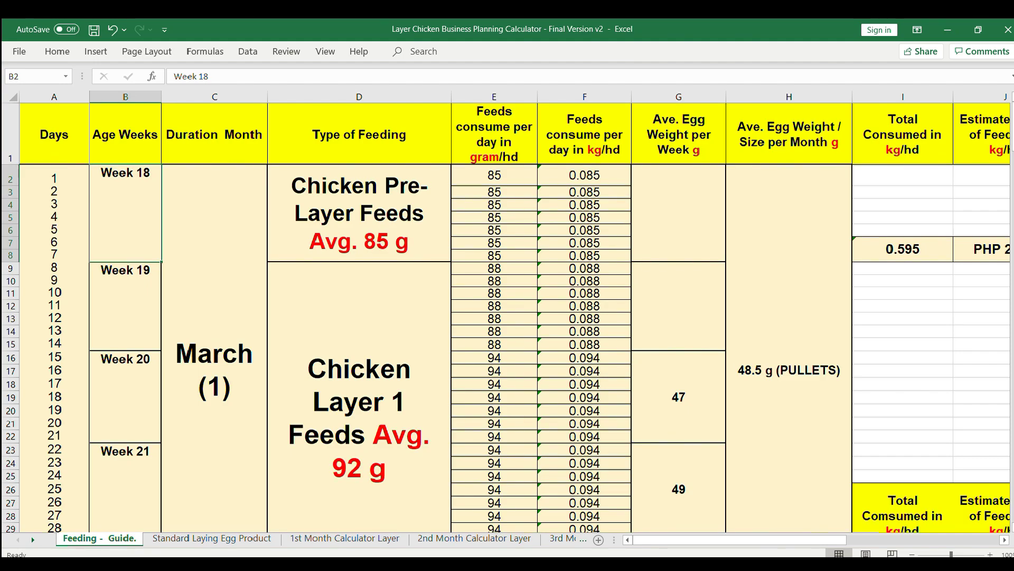
{"action": "left_click_drag", "start_coordinate": [54, 178], "coordinate": [54, 254]}
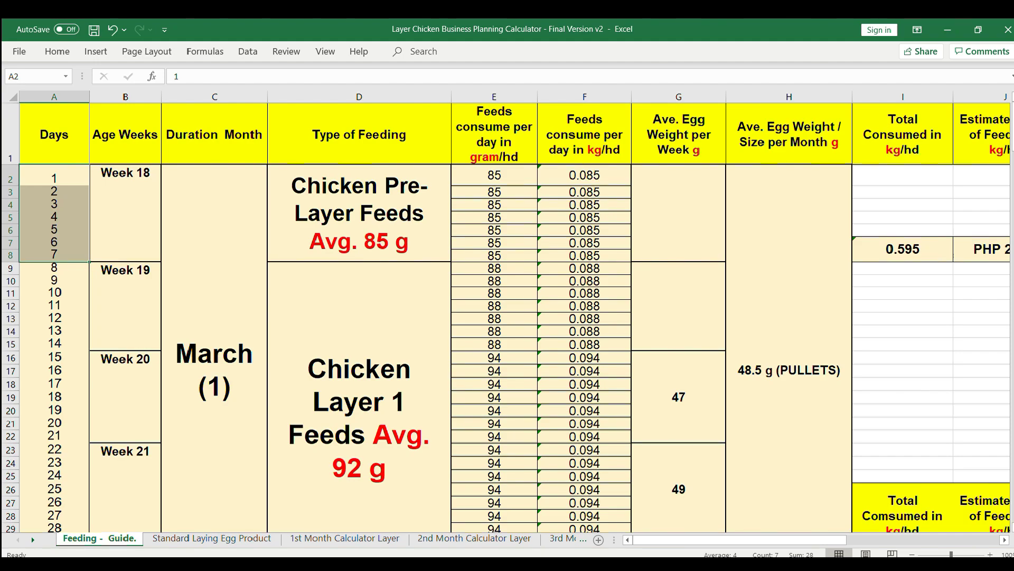
{"action": "left_click", "coordinate": [359, 213]}
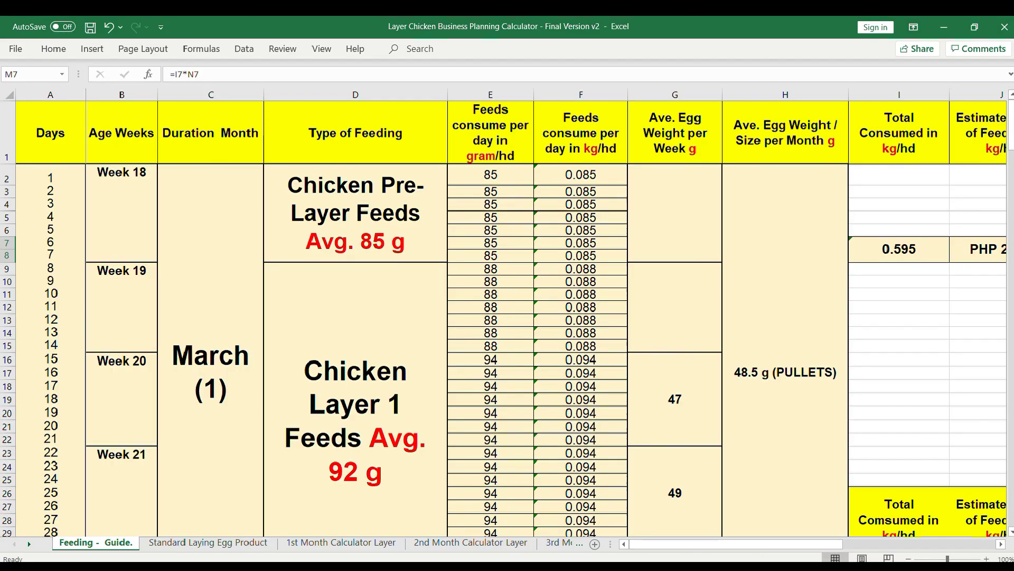
{"action": "left_click", "coordinate": [359, 213]}
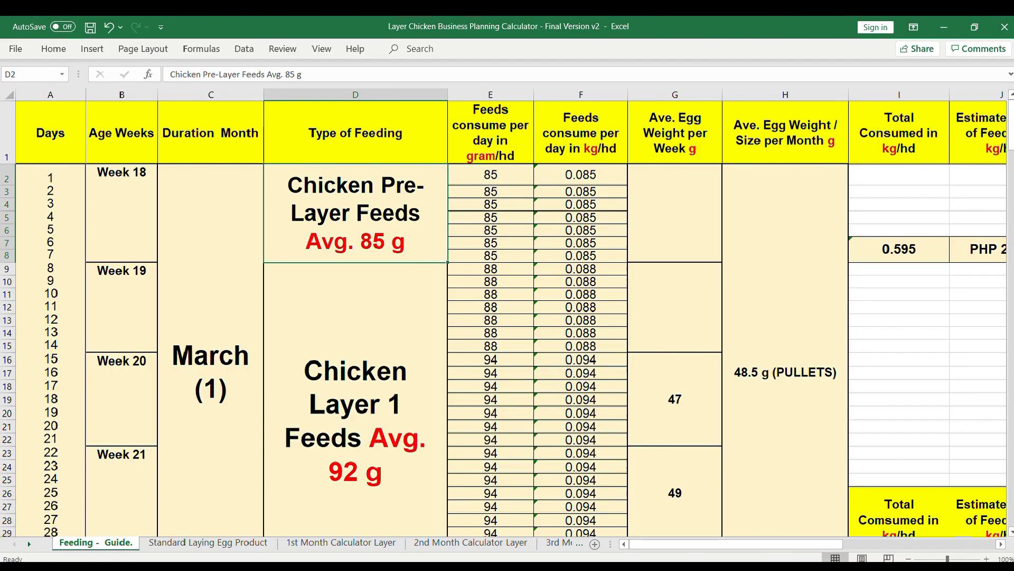
{"action": "left_click_drag", "start_coordinate": [491, 174], "coordinate": [490, 256]}
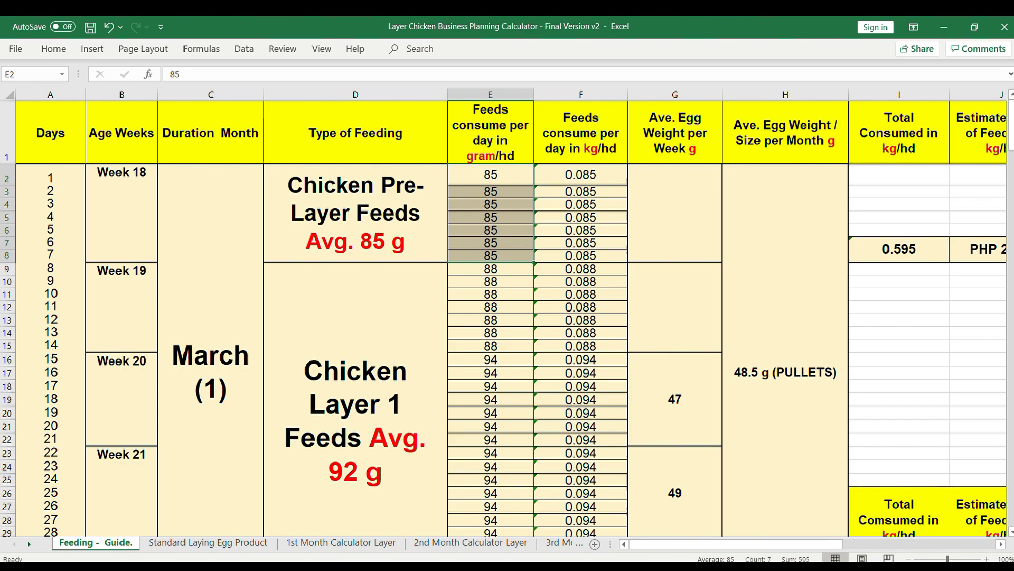
{"action": "left_click_drag", "start_coordinate": [735, 544], "coordinate": [767, 544]}
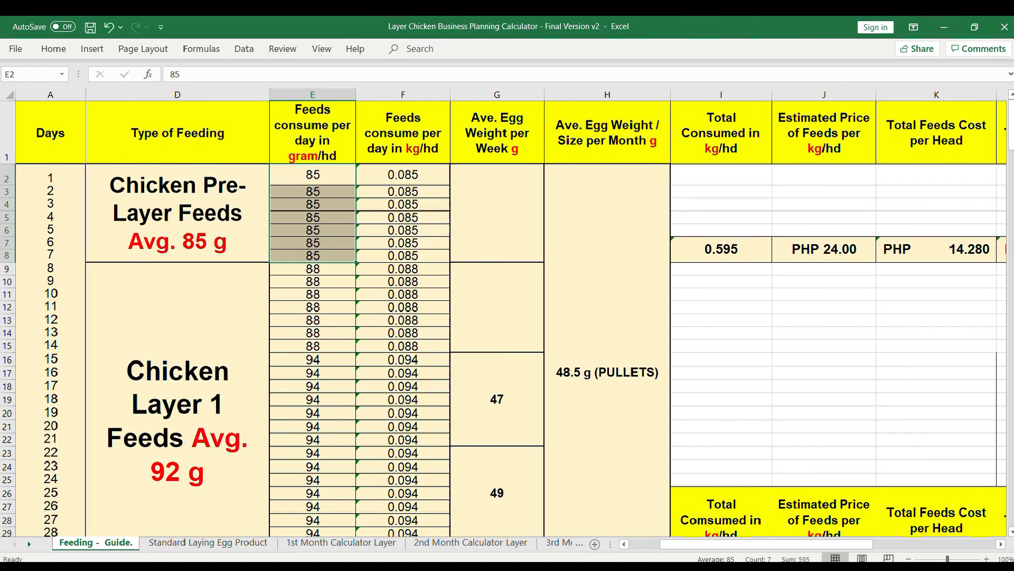
Check Week 18's Pre-Layer costing: weekly consumption, PHP 24.00 price, per-head cost, 100 hens, total cost, total kg.
{"action": "left_click", "coordinate": [722, 249]}
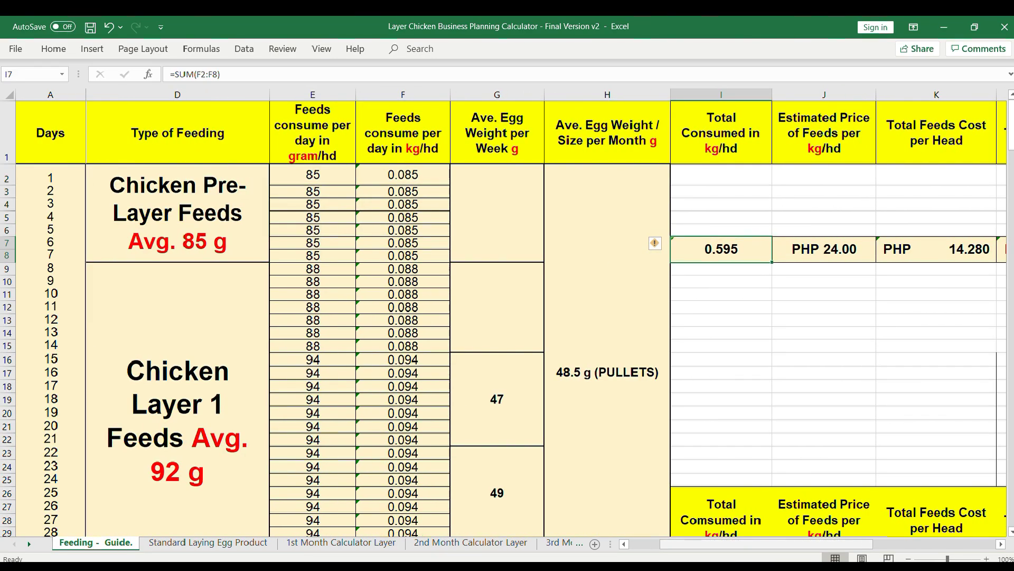
{"action": "scroll", "coordinate": [547, 317], "scroll_direction": "right", "scroll_amount": 2}
{"action": "left_click", "coordinate": [641, 249]}
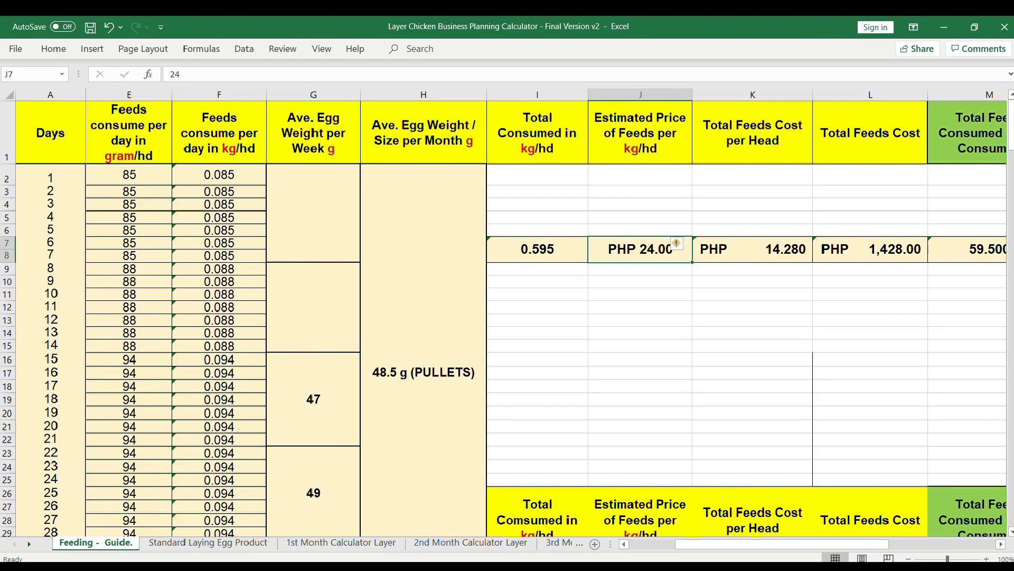
{"action": "left_click", "coordinate": [753, 249]}
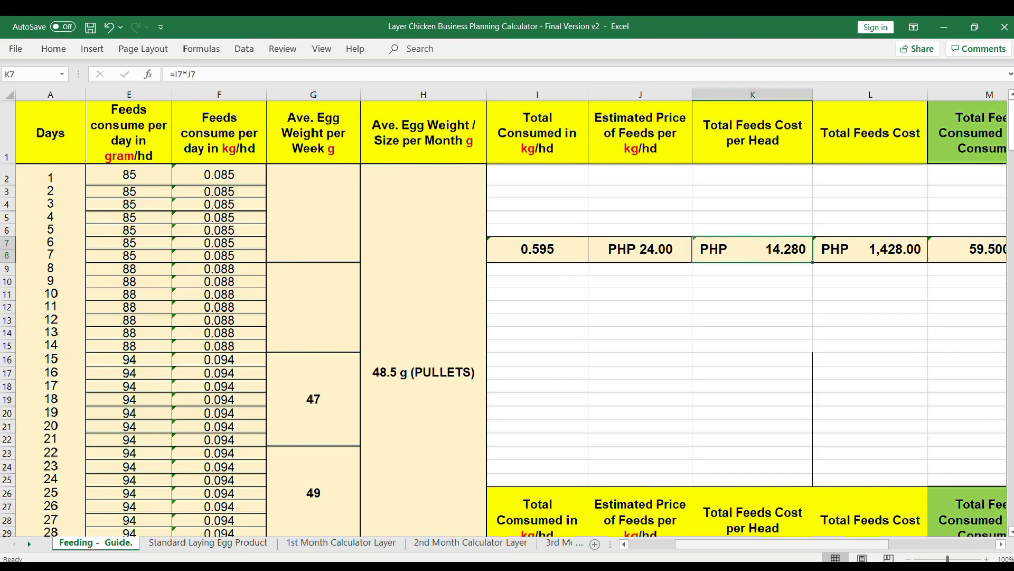
{"action": "scroll", "coordinate": [529, 317], "scroll_direction": "right", "scroll_amount": 3}
{"action": "left_click", "coordinate": [920, 248]}
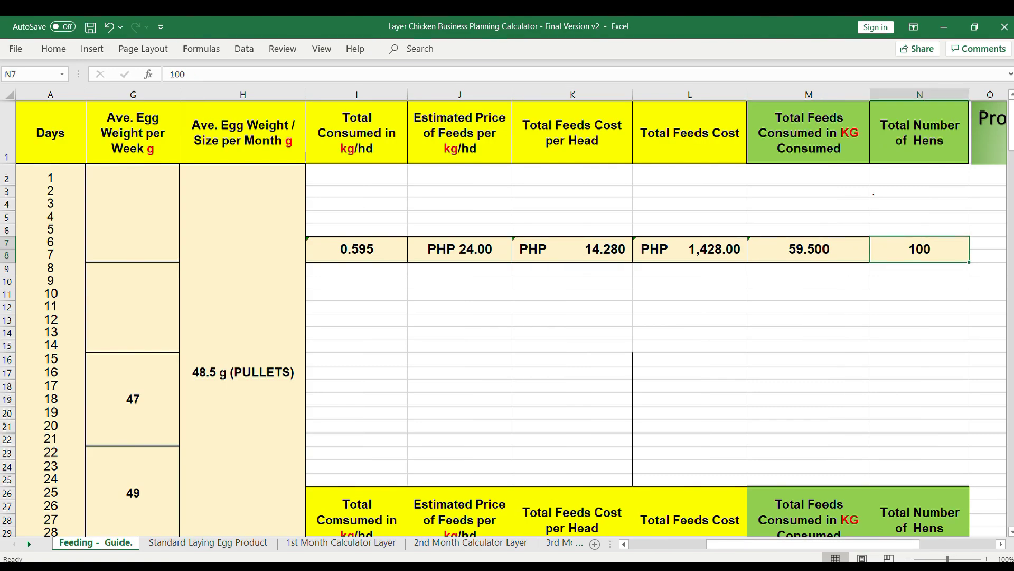
{"action": "left_click", "coordinate": [690, 249]}
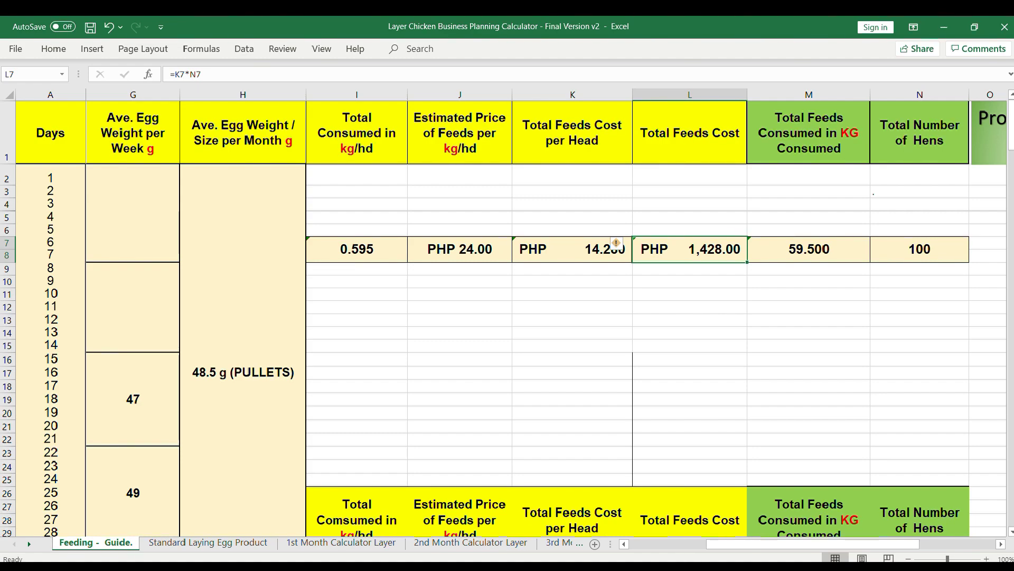
{"action": "left_click", "coordinate": [809, 133]}
{"action": "left_click", "coordinate": [809, 248]}
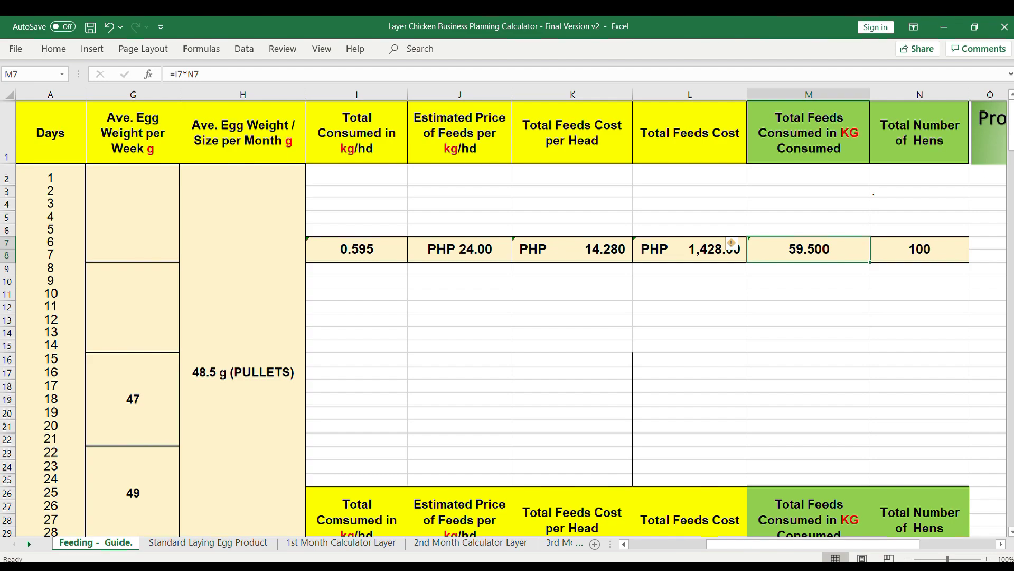
{"action": "left_click_drag", "start_coordinate": [813, 544], "coordinate": [735, 543]}
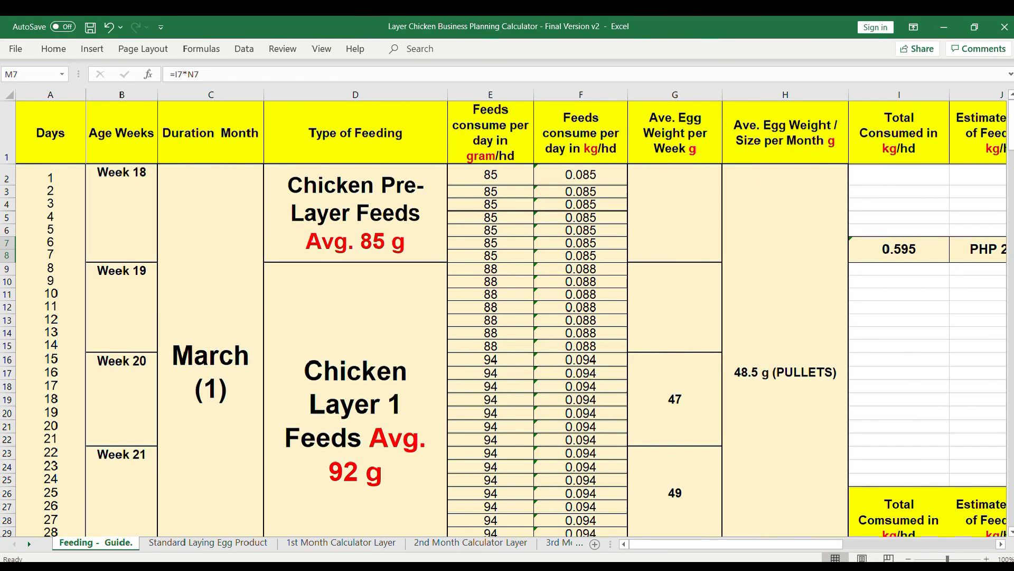
Select days 8–28 with their Layer 1 gram amounts and check the per-head total and PHP 25.00 price.
{"action": "left_click_drag", "start_coordinate": [51, 268], "coordinate": [51, 464]}
{"action": "scroll", "coordinate": [507, 319], "scroll_direction": "up", "scroll_amount": 1}
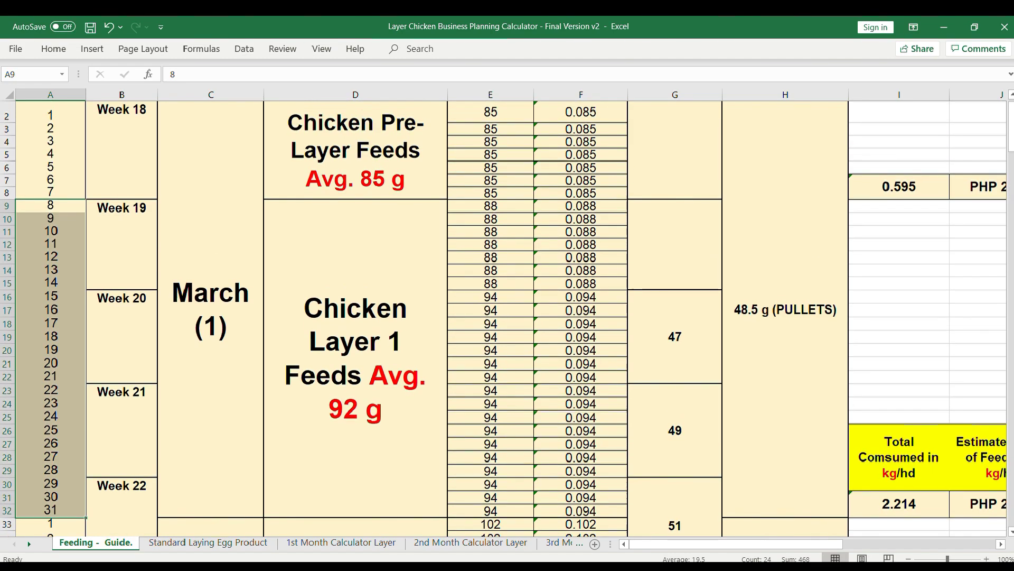
{"action": "left_click", "coordinate": [356, 359]}
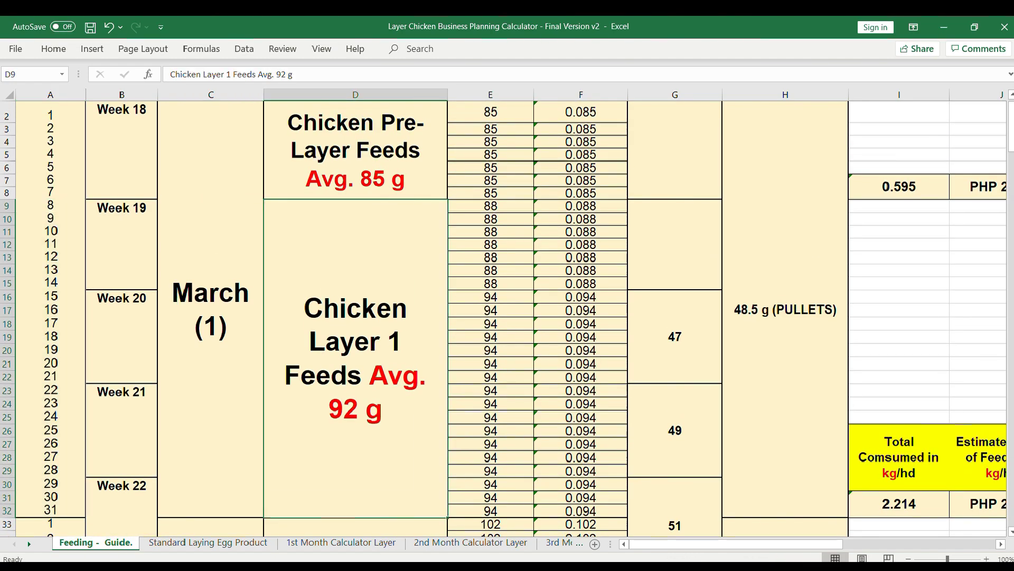
{"action": "left_click_drag", "start_coordinate": [490, 205], "coordinate": [491, 510]}
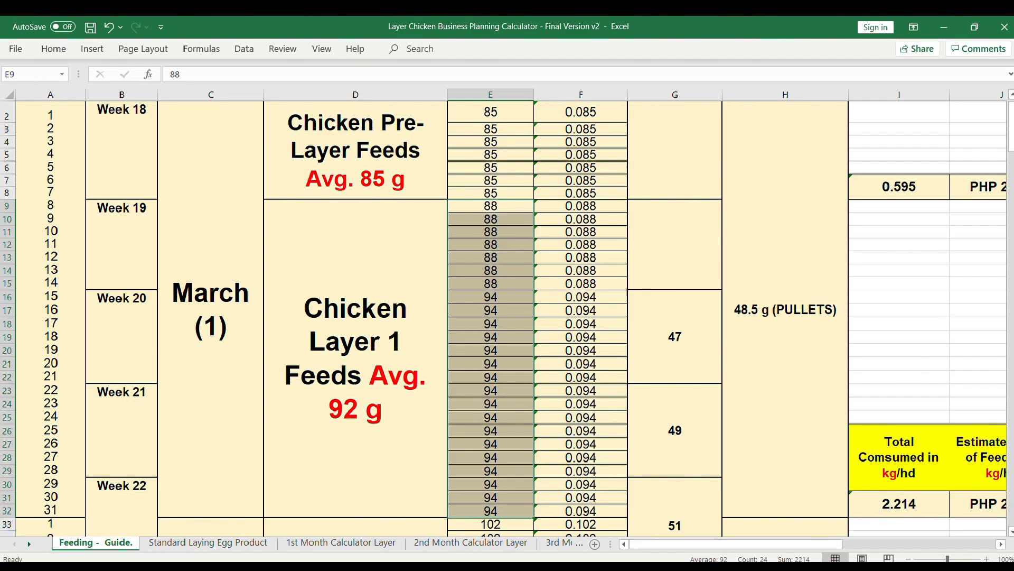
{"action": "scroll", "coordinate": [528, 317], "scroll_direction": "right", "scroll_amount": 4}
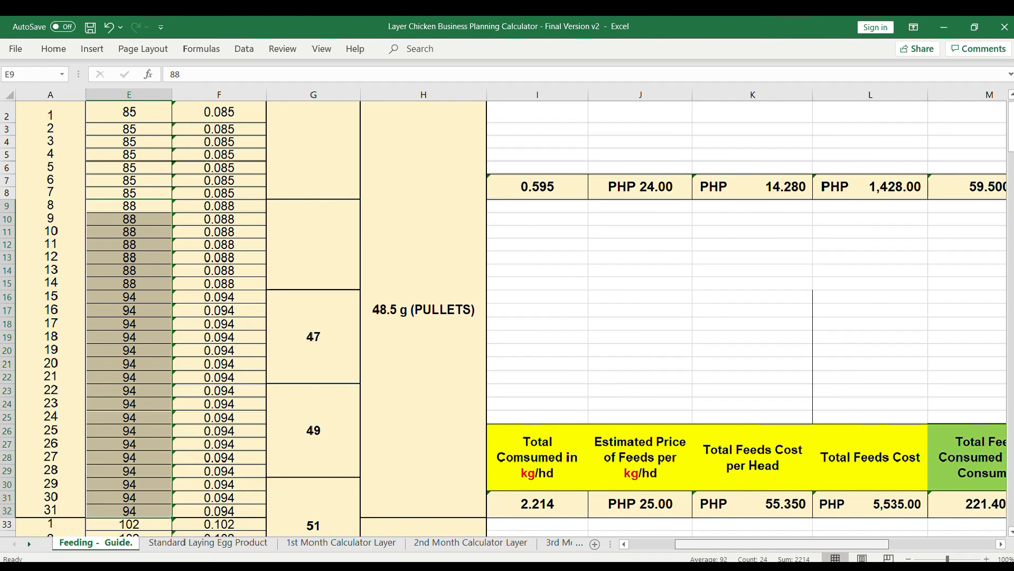
{"action": "scroll", "coordinate": [528, 317], "scroll_direction": "left", "scroll_amount": 1}
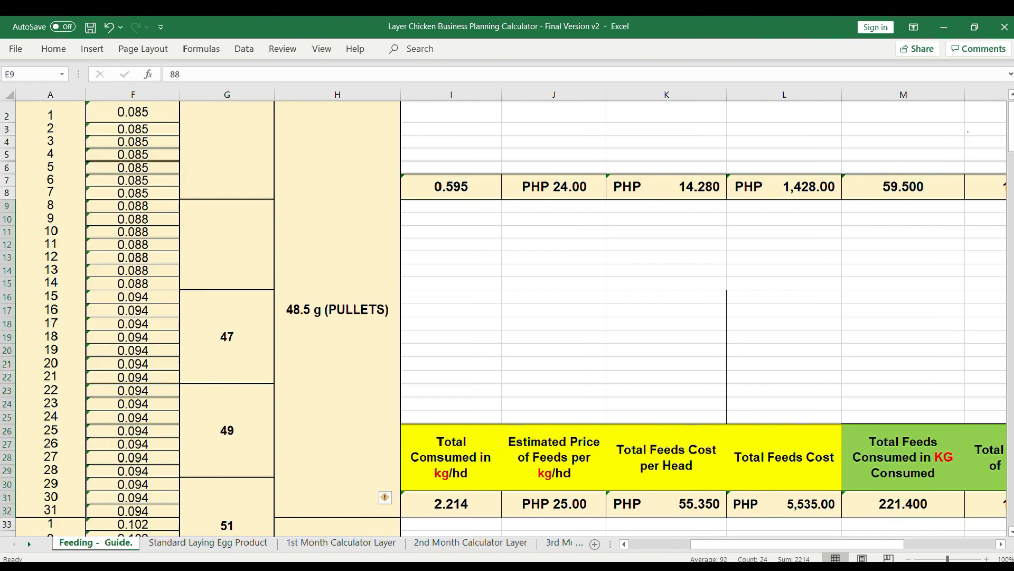
{"action": "left_click", "coordinate": [451, 504]}
{"action": "left_click", "coordinate": [555, 503]}
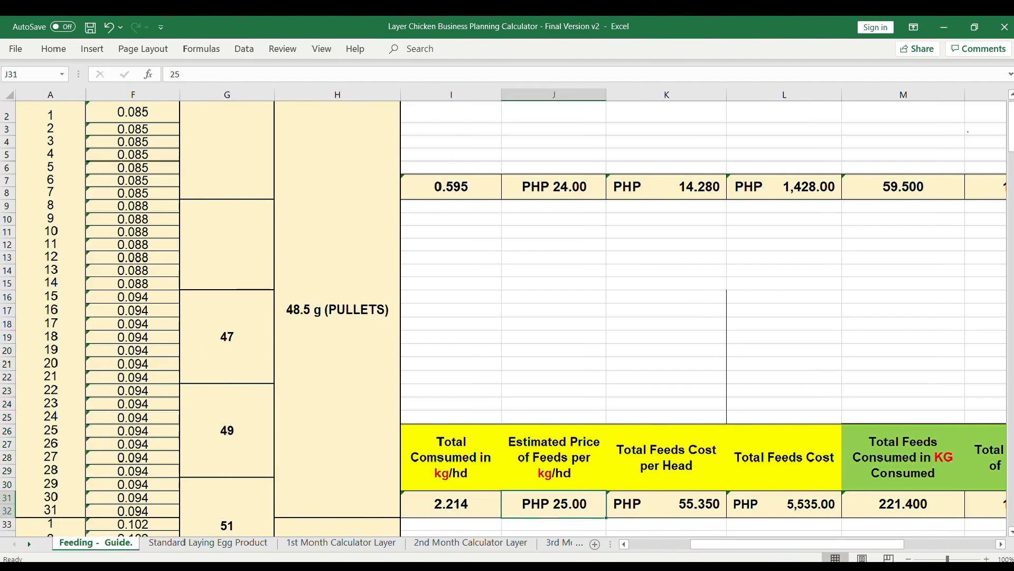
Review the Layer 1 per-head cost, 100 hens, total cost and total kg formulas with their headings.
{"action": "scroll", "coordinate": [503, 319], "scroll_direction": "down", "scroll_amount": 1}
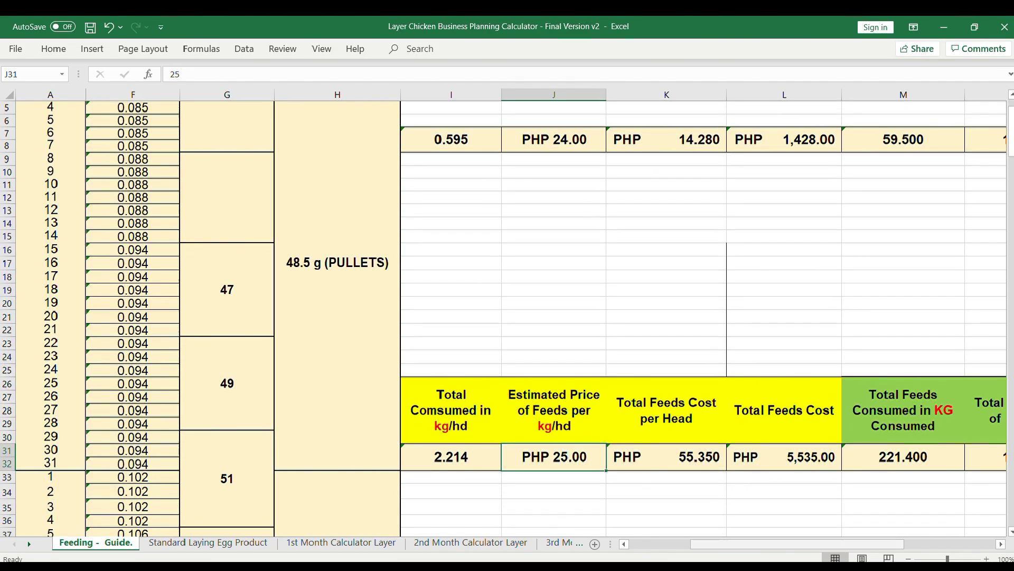
{"action": "scroll", "coordinate": [528, 317], "scroll_direction": "right", "scroll_amount": 1}
{"action": "left_click", "coordinate": [573, 457]}
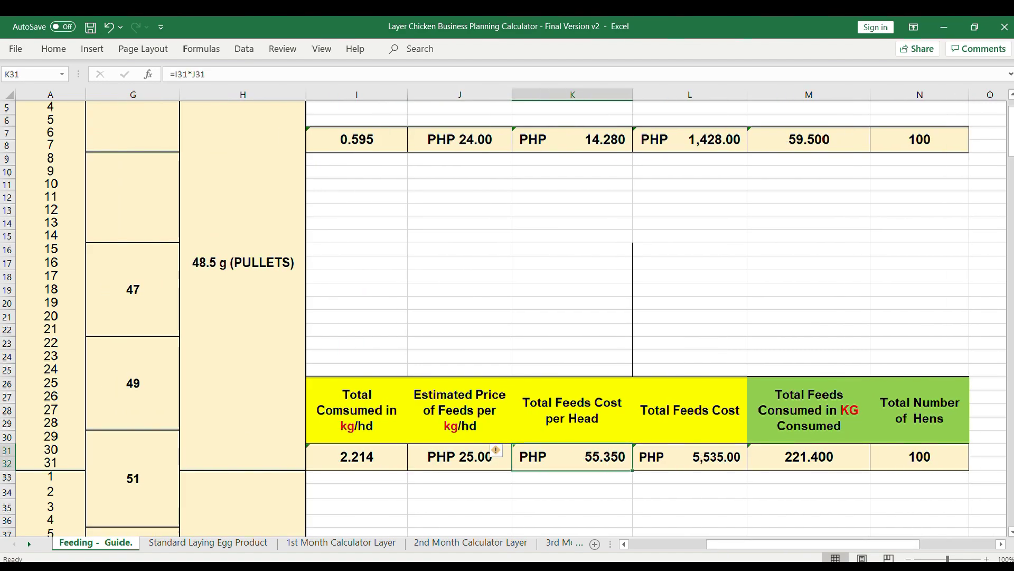
{"action": "left_click", "coordinate": [919, 456]}
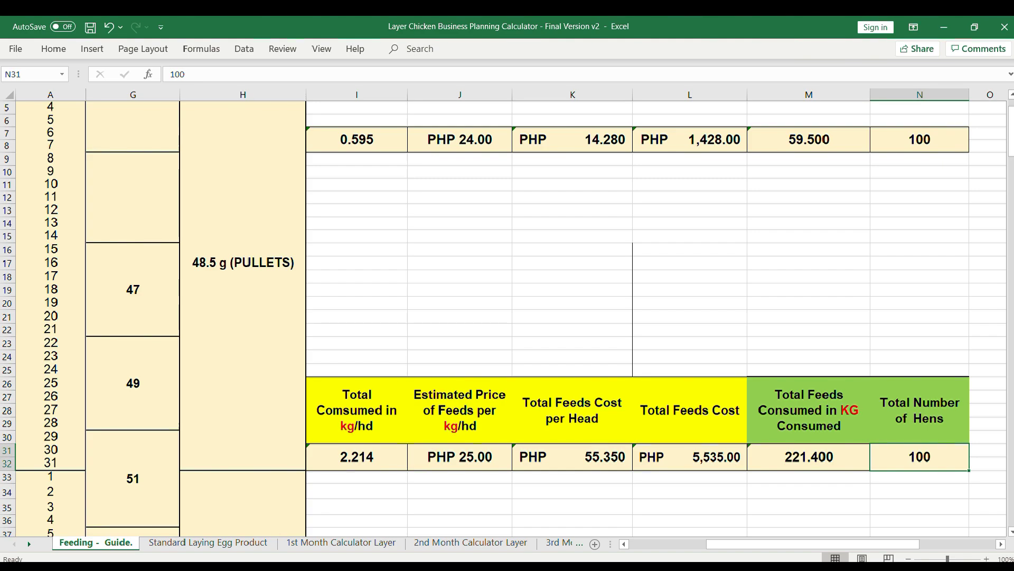
{"action": "key", "text": "Left"}
{"action": "key", "text": "Left"}
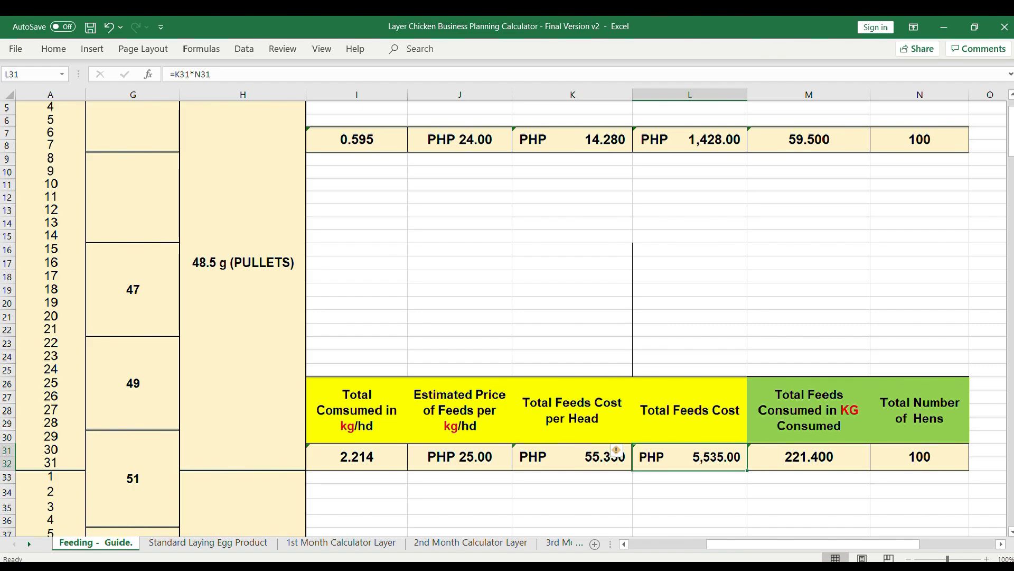
{"action": "key", "text": "Right"}
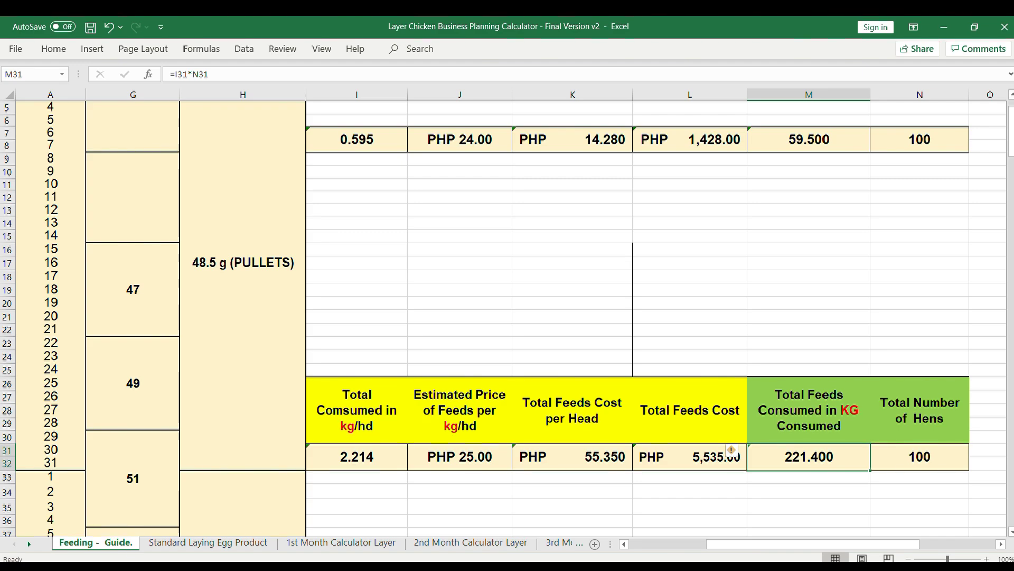
{"action": "key", "text": "Left"}
{"action": "key", "text": "Left"}
{"action": "key", "text": "Left"}
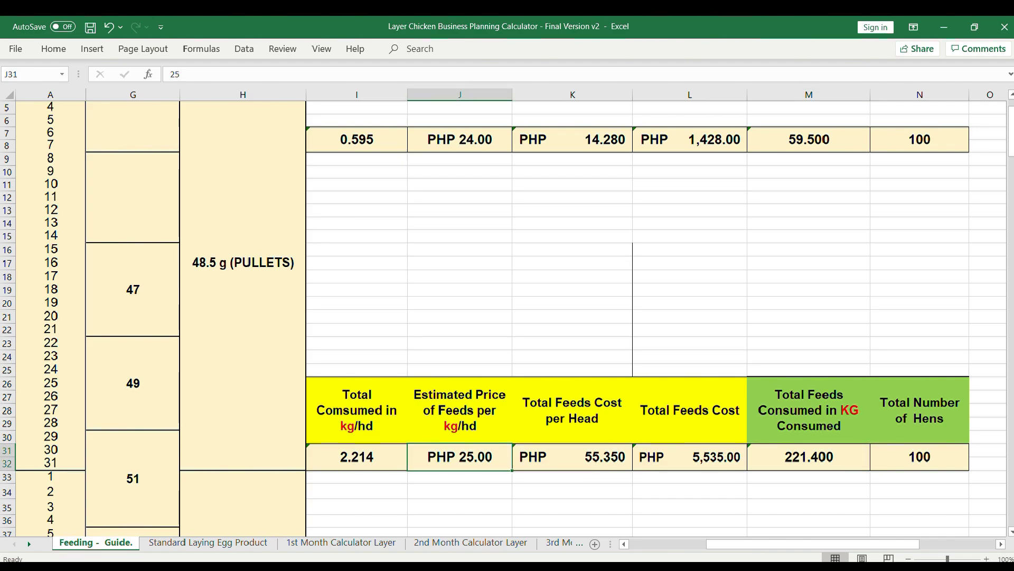
{"action": "left_click", "coordinate": [460, 410]}
{"action": "left_click", "coordinate": [920, 409]}
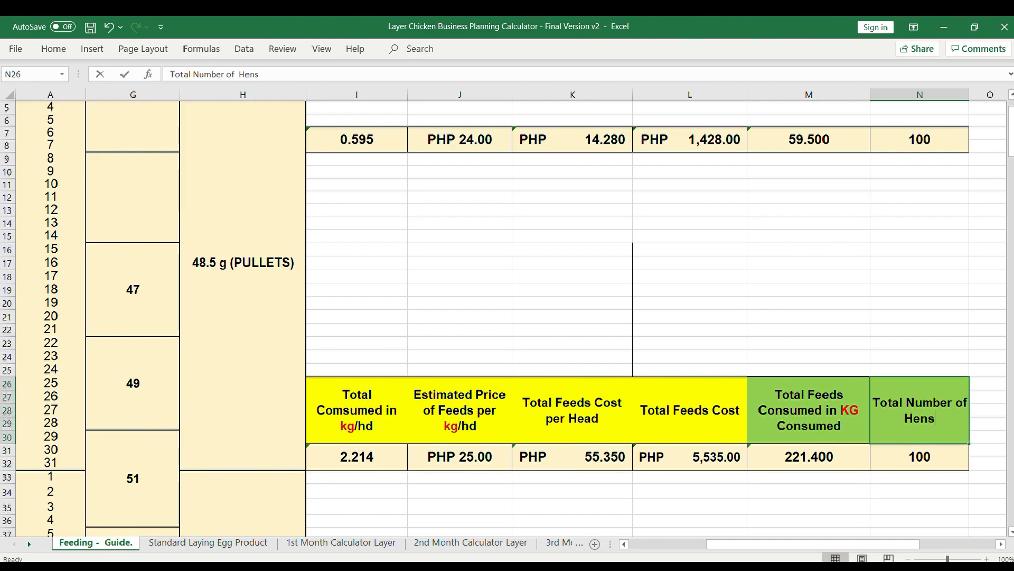
{"action": "left_click", "coordinate": [920, 456]}
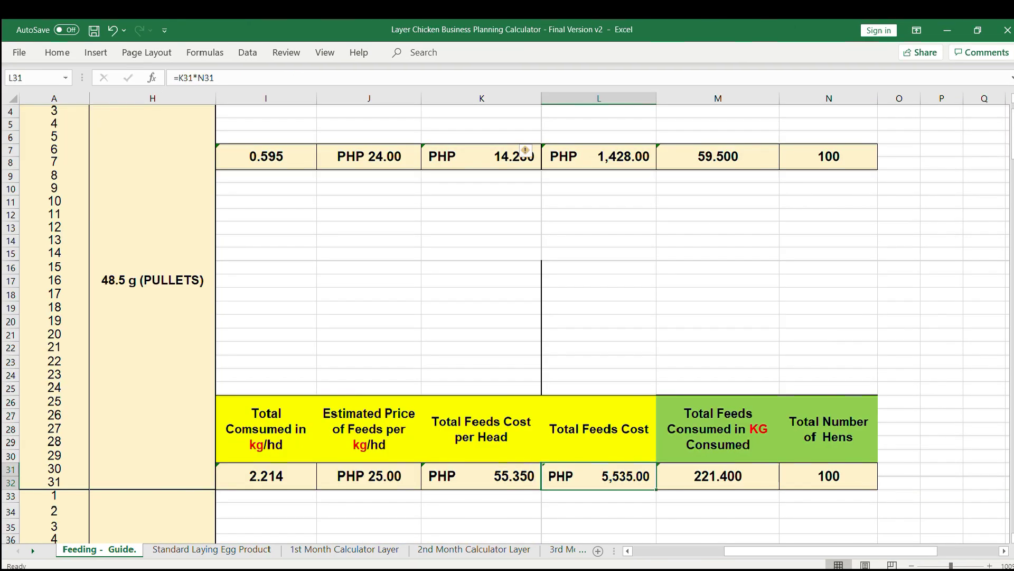
Check the total feeds cost formulas giving PHP 1,428.00 and PHP 5,535.00.
{"action": "left_click", "coordinate": [690, 139]}
{"action": "left_click", "coordinate": [599, 137]}
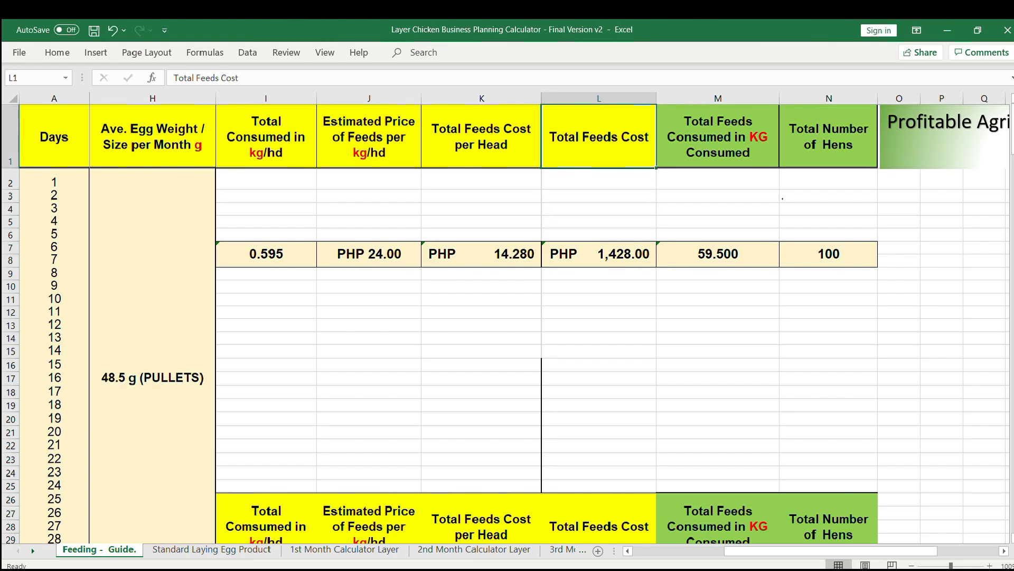
{"action": "left_click", "coordinate": [599, 254]}
{"action": "scroll", "coordinate": [506, 323], "scroll_direction": "down", "scroll_amount": 2}
{"action": "left_click", "coordinate": [599, 437]}
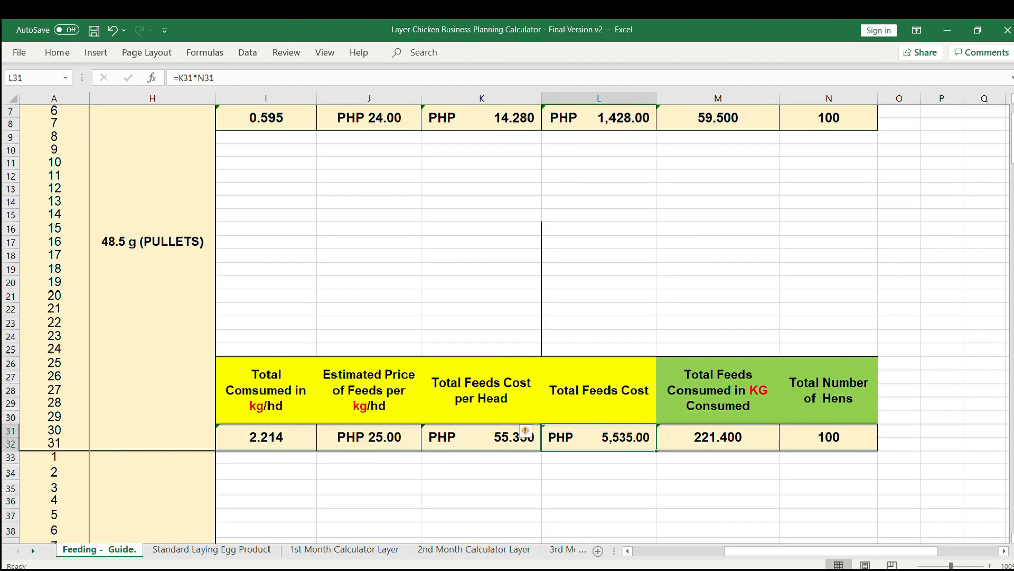
Select the two feeds consumption expenses and their labels (E9:I10) on the 1st Month Calculator Layer sheet.
{"action": "left_click", "coordinate": [345, 550]}
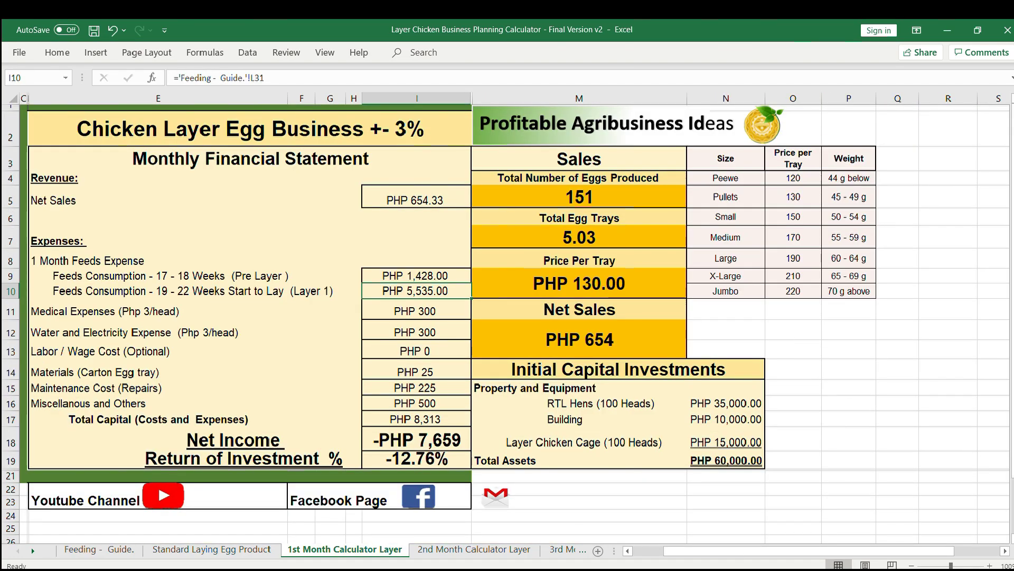
{"action": "left_click_drag", "start_coordinate": [417, 276], "coordinate": [416, 290]}
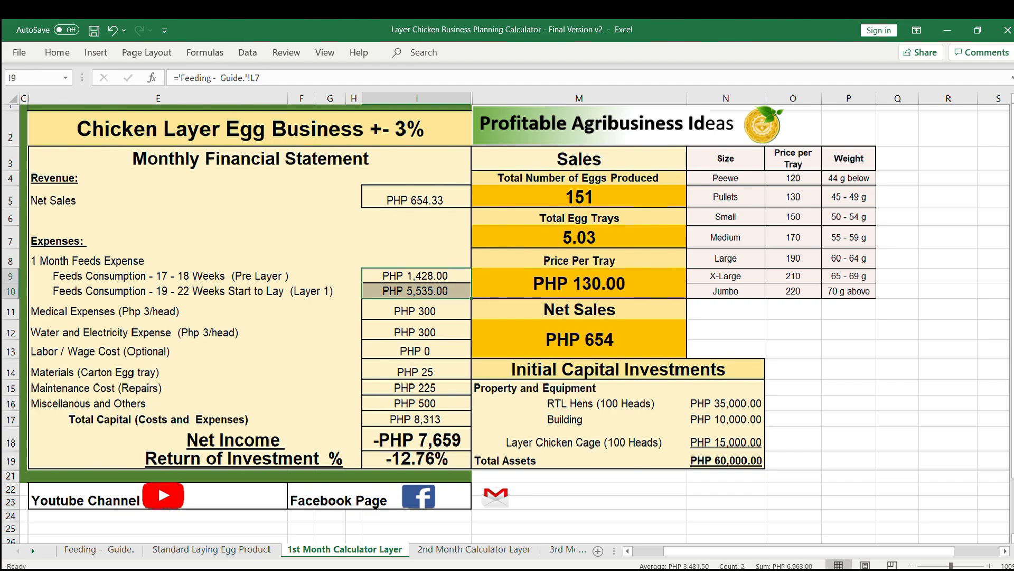
{"action": "left_click_drag", "start_coordinate": [158, 275], "coordinate": [417, 291]}
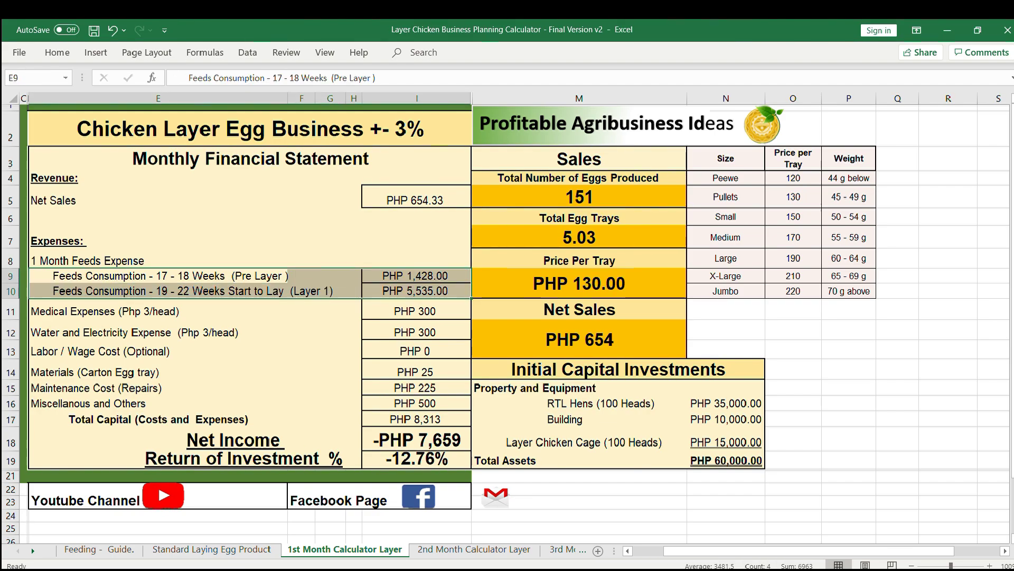
{"action": "left_click", "coordinate": [417, 275]}
{"action": "left_click", "coordinate": [100, 550]}
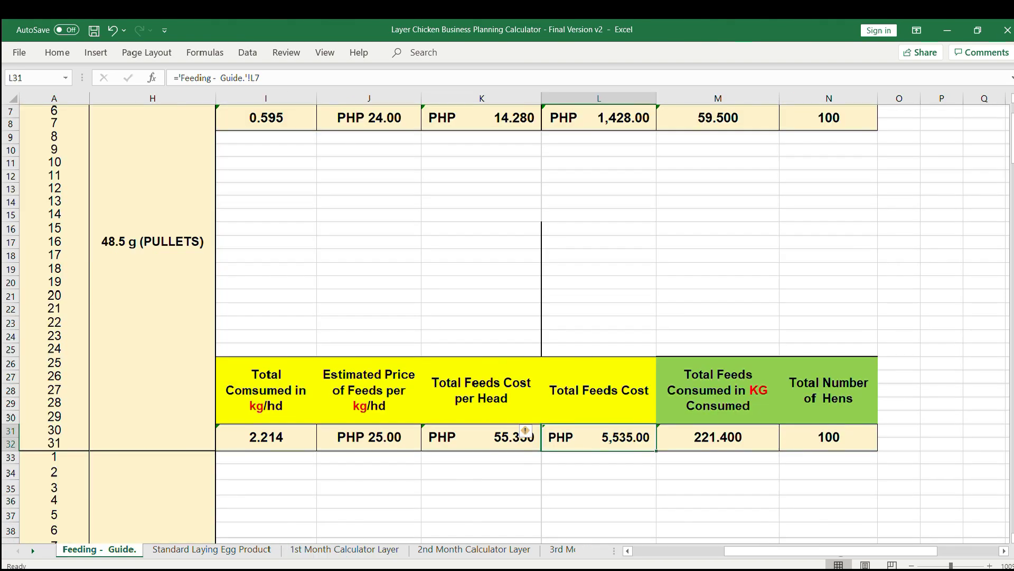
{"action": "left_click", "coordinate": [599, 117]}
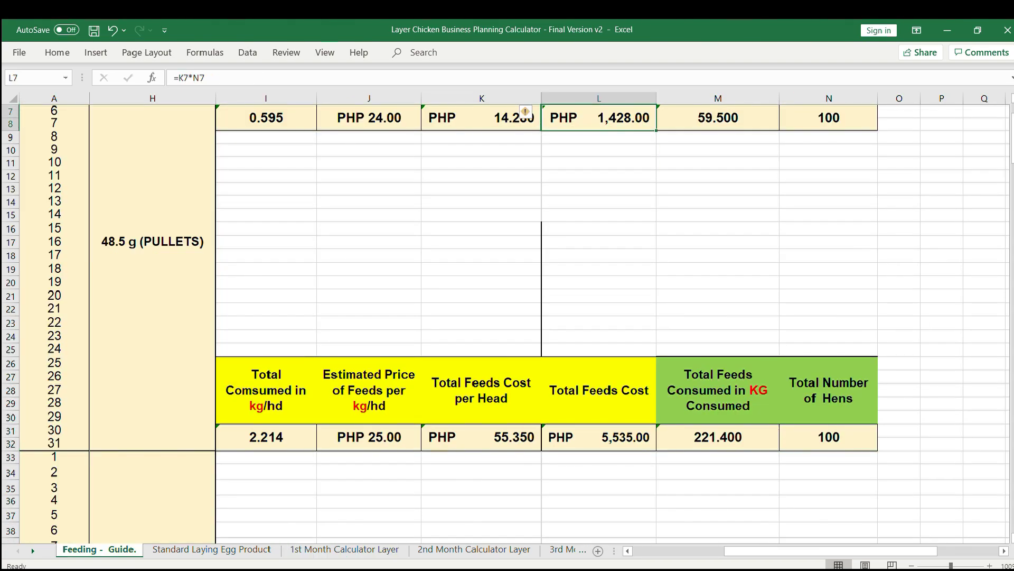
{"action": "scroll", "coordinate": [508, 324], "scroll_direction": "up", "scroll_amount": 1}
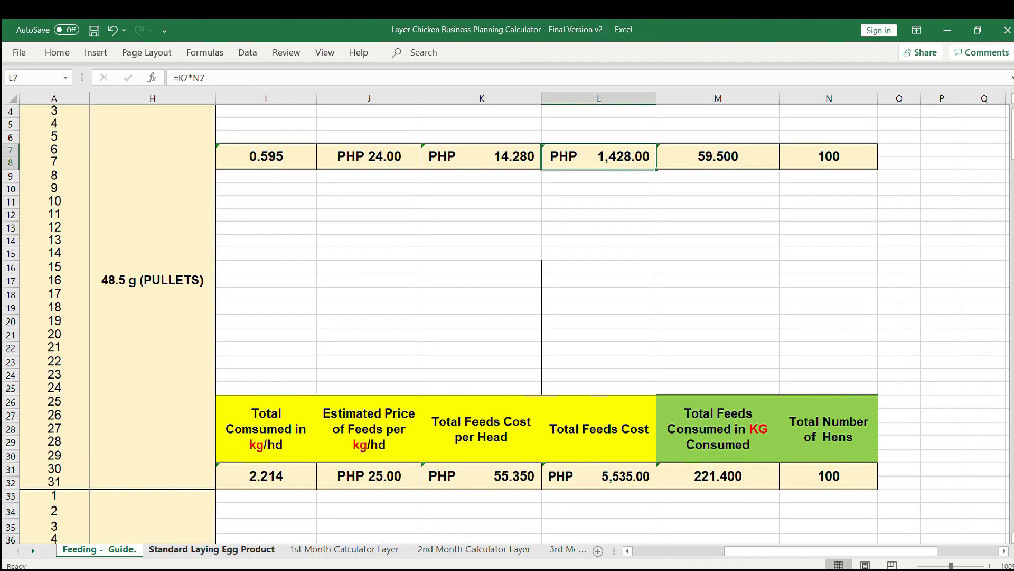
{"action": "left_click", "coordinate": [344, 549]}
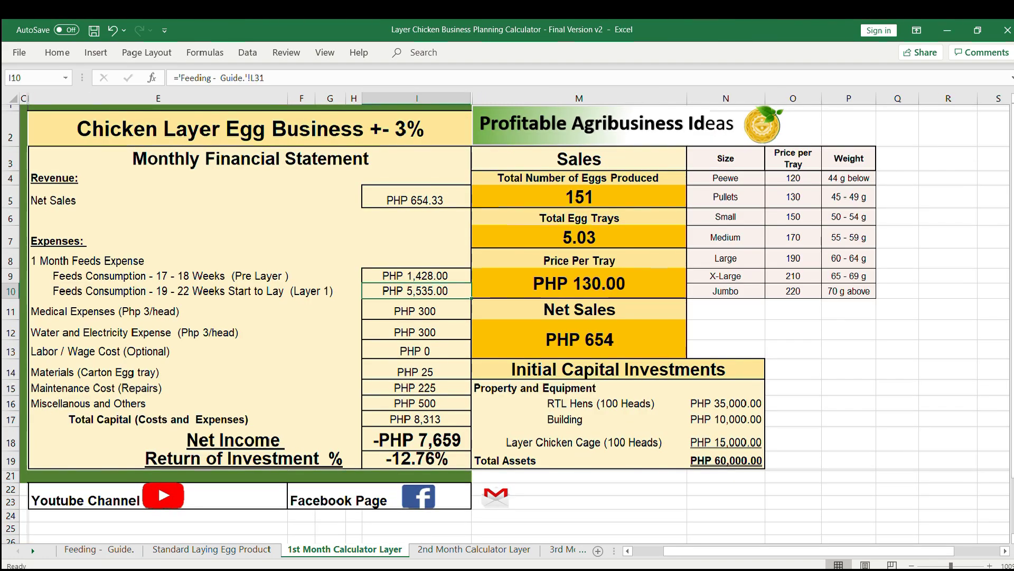
{"action": "left_click", "coordinate": [417, 275]}
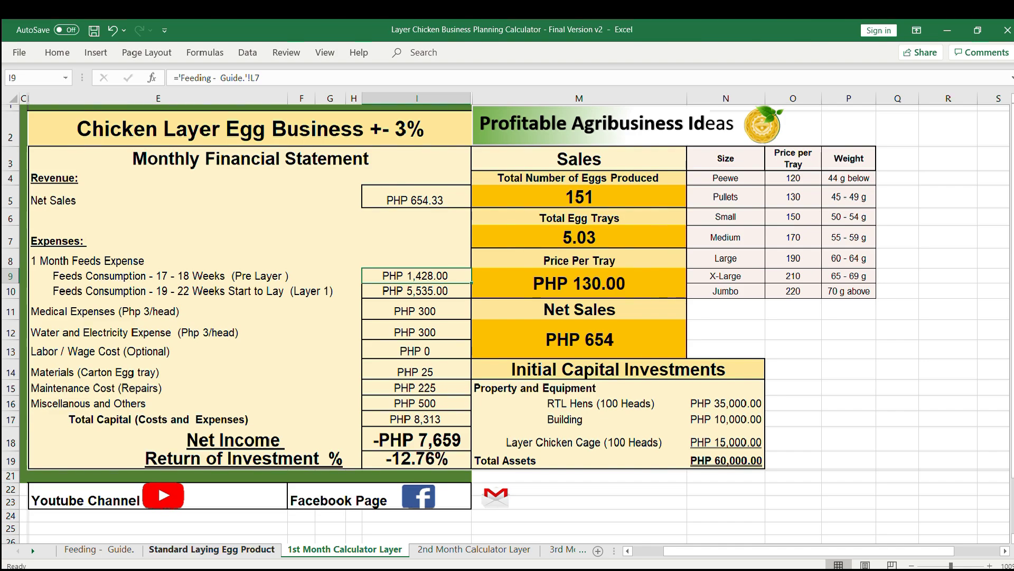
{"action": "left_click", "coordinate": [416, 311]}
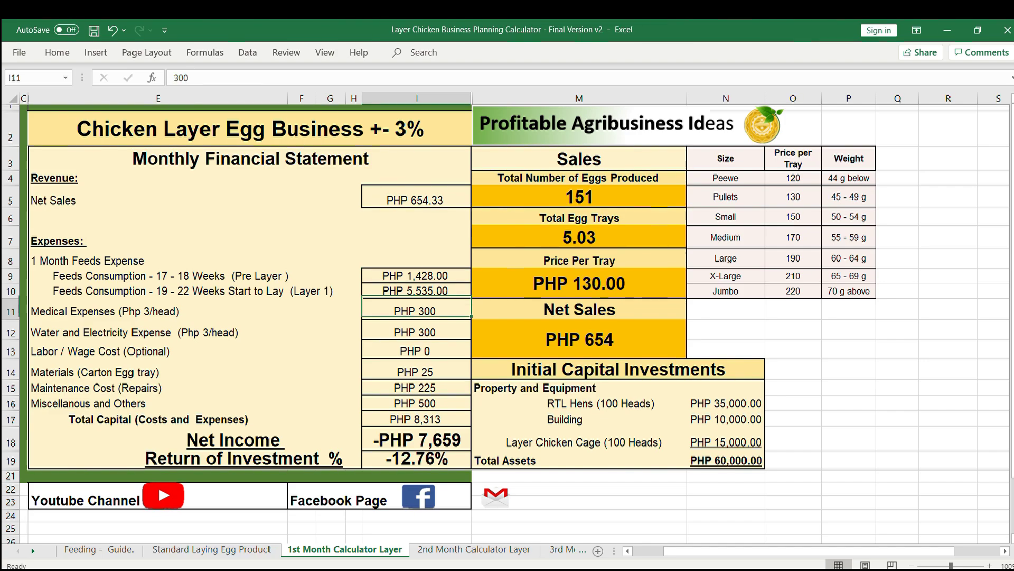
{"action": "left_click", "coordinate": [416, 332]}
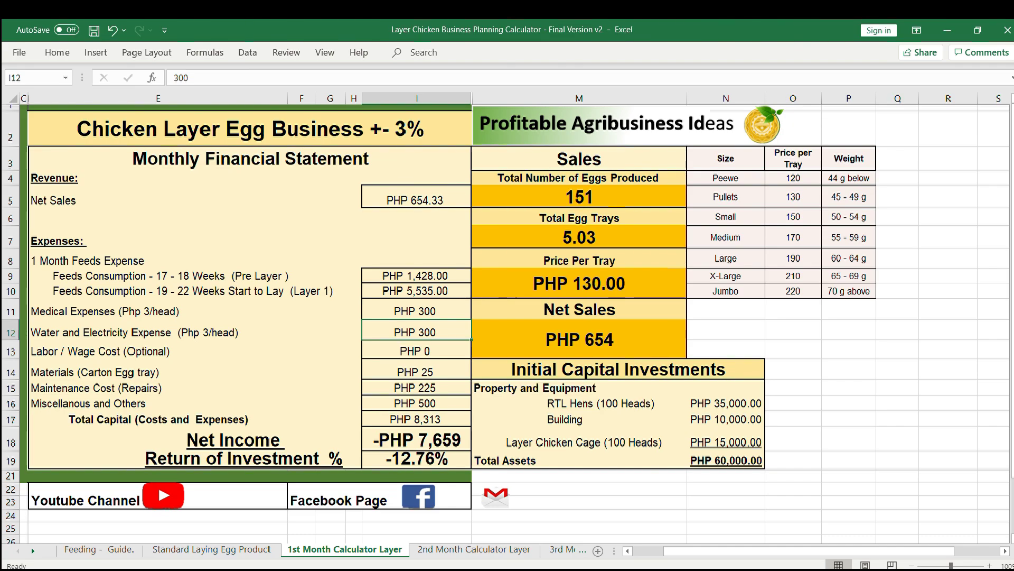
{"action": "left_click", "coordinate": [417, 351]}
{"action": "left_click", "coordinate": [416, 371]}
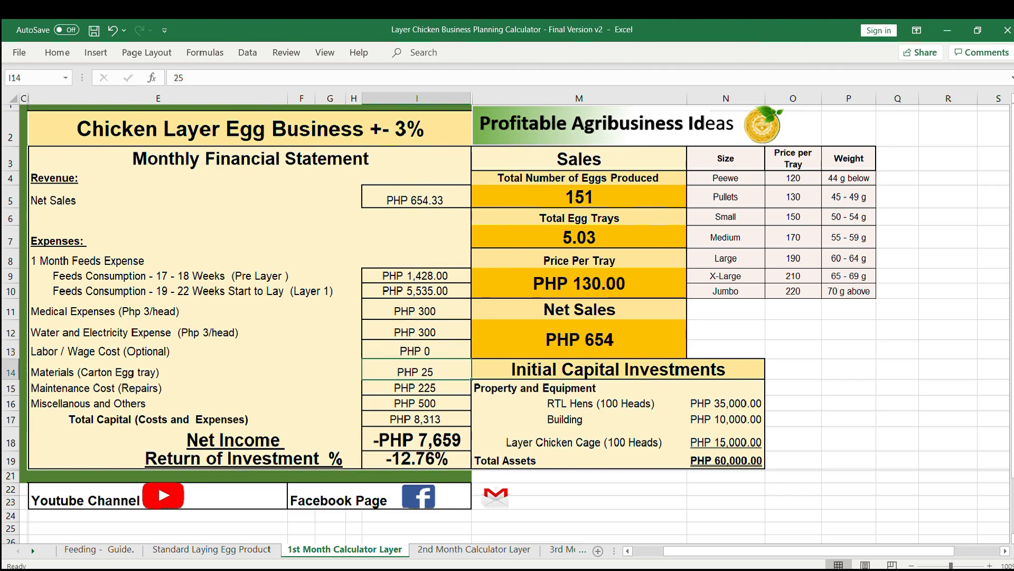
{"action": "left_click", "coordinate": [417, 388]}
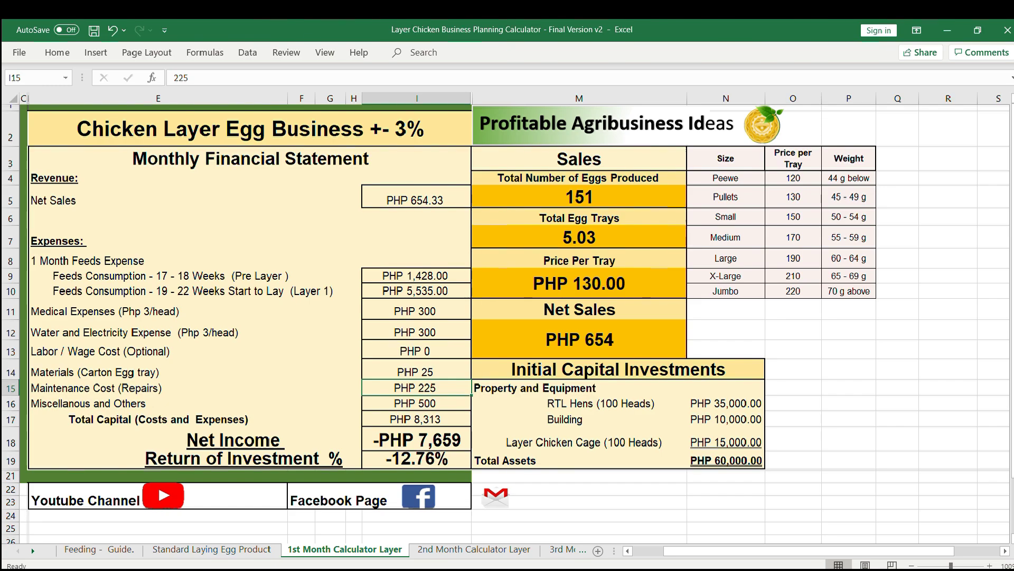
{"action": "left_click", "coordinate": [416, 403]}
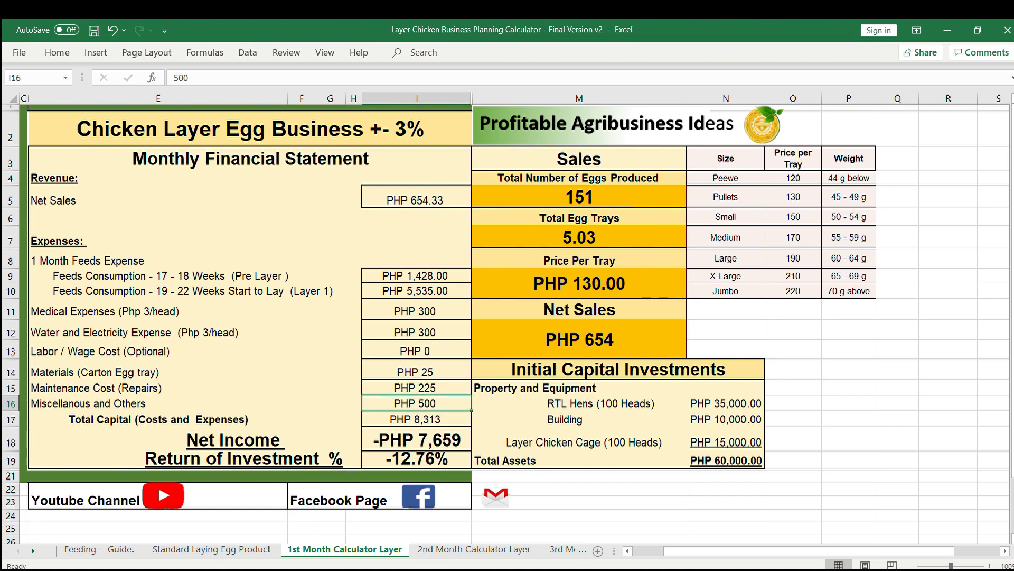
{"action": "left_click", "coordinate": [158, 403]}
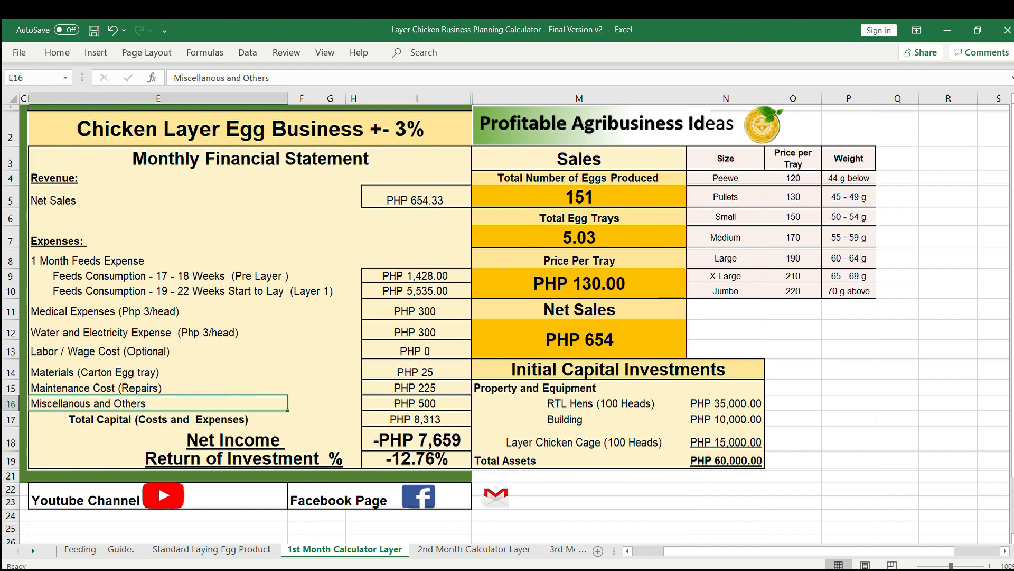
{"action": "left_click", "coordinate": [417, 419]}
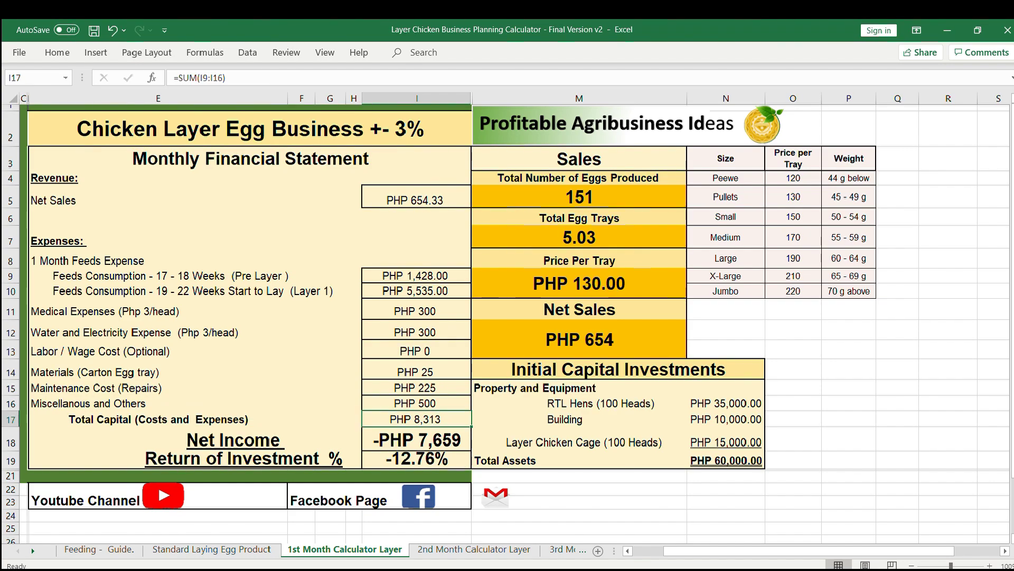
{"action": "left_click", "coordinate": [158, 419]}
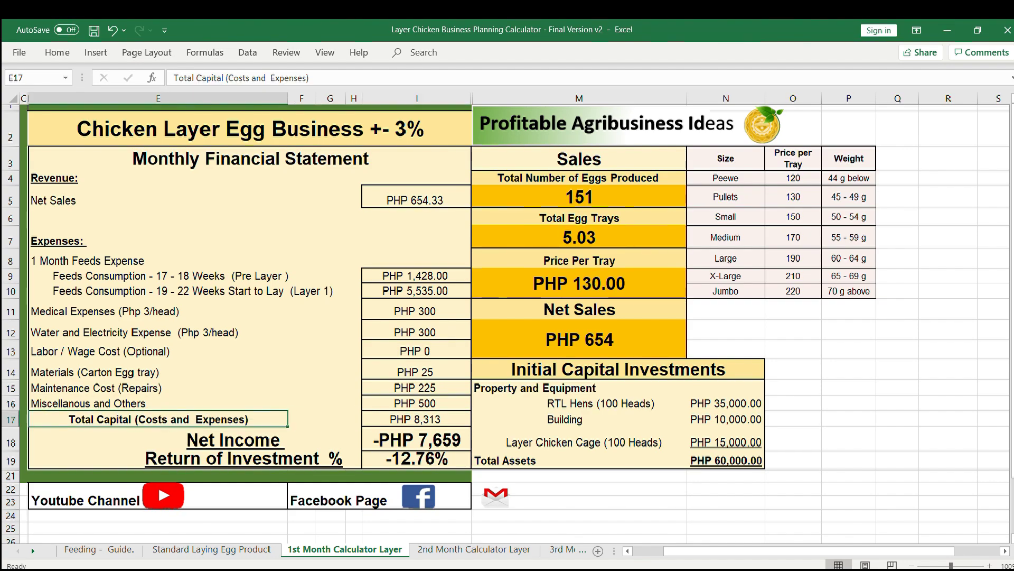
{"action": "left_click", "coordinate": [417, 419]}
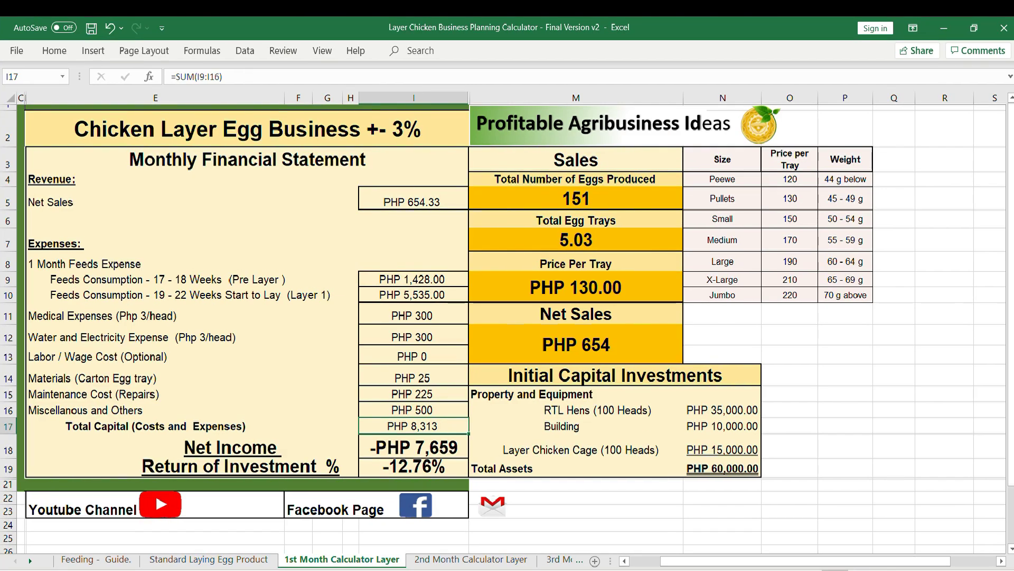
{"action": "left_click", "coordinate": [576, 159]}
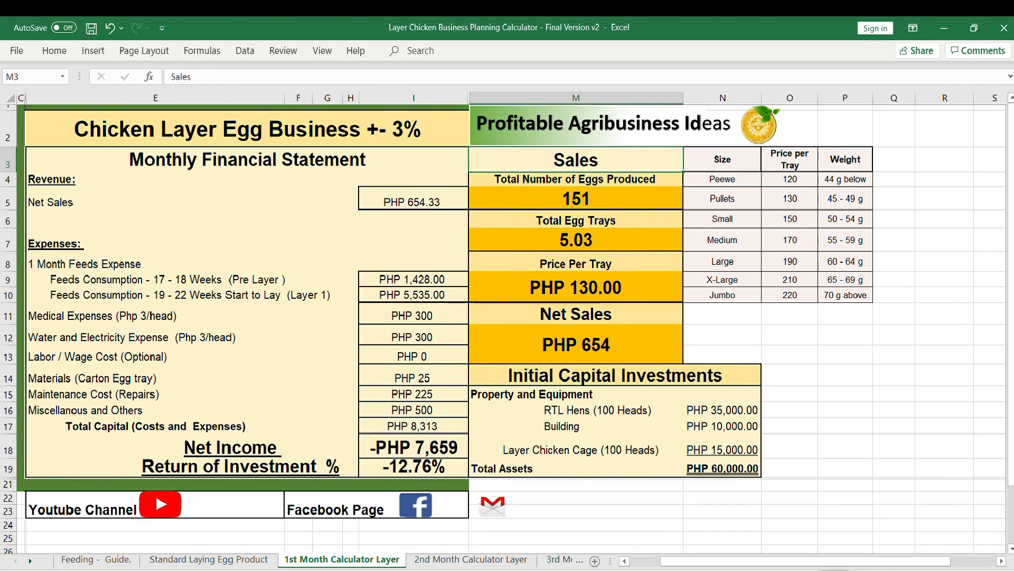
Open the Standard Laying Egg Product sheet and review its title and Target % Egg Production column.
{"action": "left_click_drag", "start_coordinate": [576, 159], "coordinate": [576, 286]}
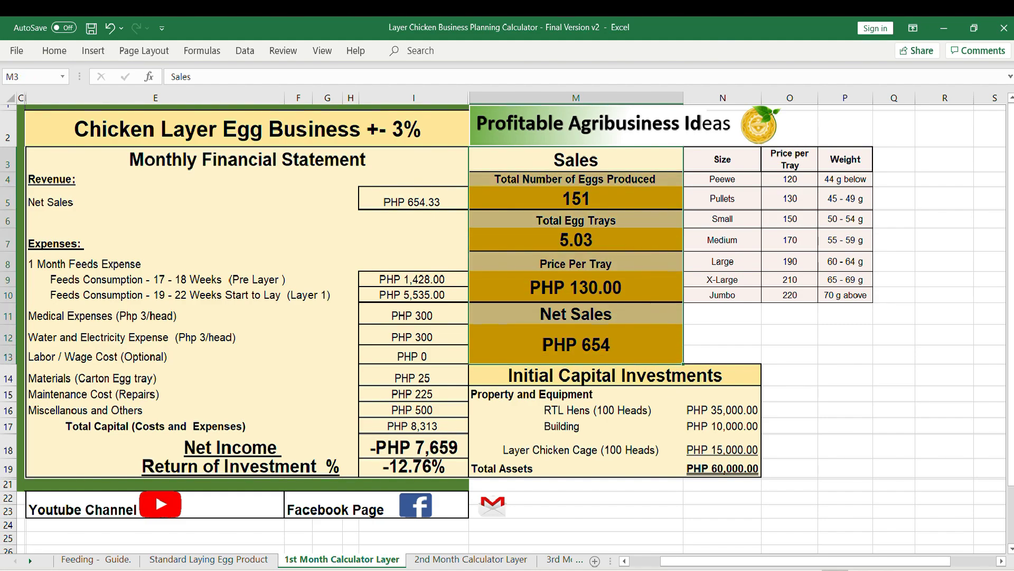
{"action": "left_click", "coordinate": [209, 559]}
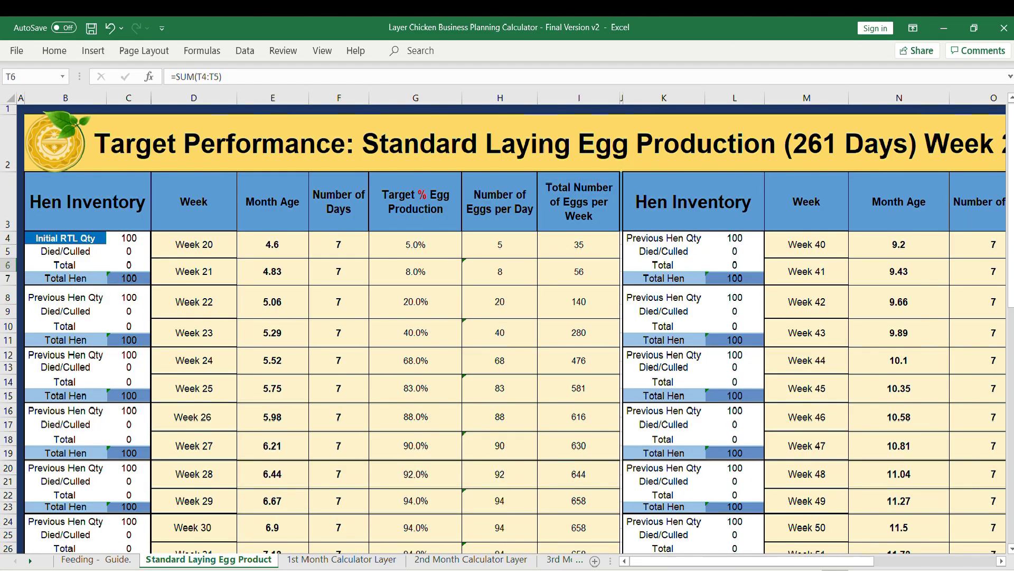
{"action": "left_click", "coordinate": [515, 143]}
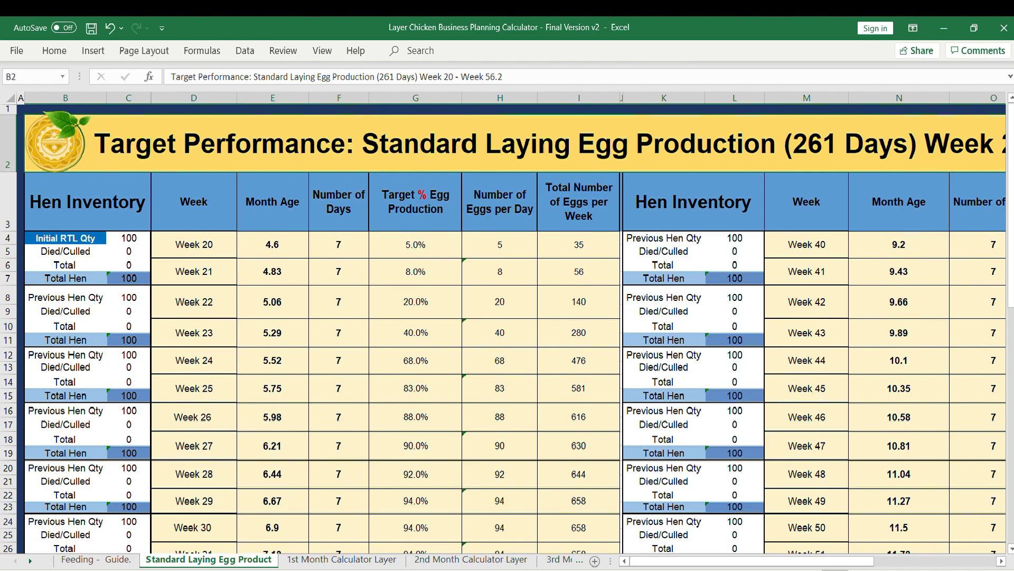
{"action": "scroll", "coordinate": [511, 327], "scroll_direction": "right", "scroll_amount": 2}
{"action": "scroll", "coordinate": [511, 328], "scroll_direction": "left", "scroll_amount": 2}
{"action": "left_click_drag", "start_coordinate": [416, 244], "coordinate": [416, 550]}
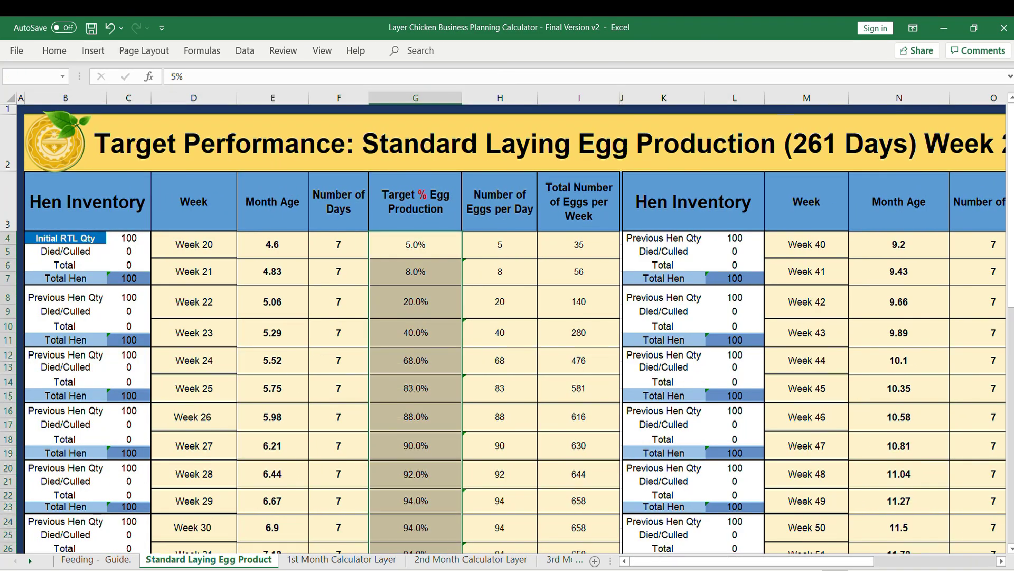
{"action": "left_click_drag", "start_coordinate": [416, 201], "coordinate": [416, 506]}
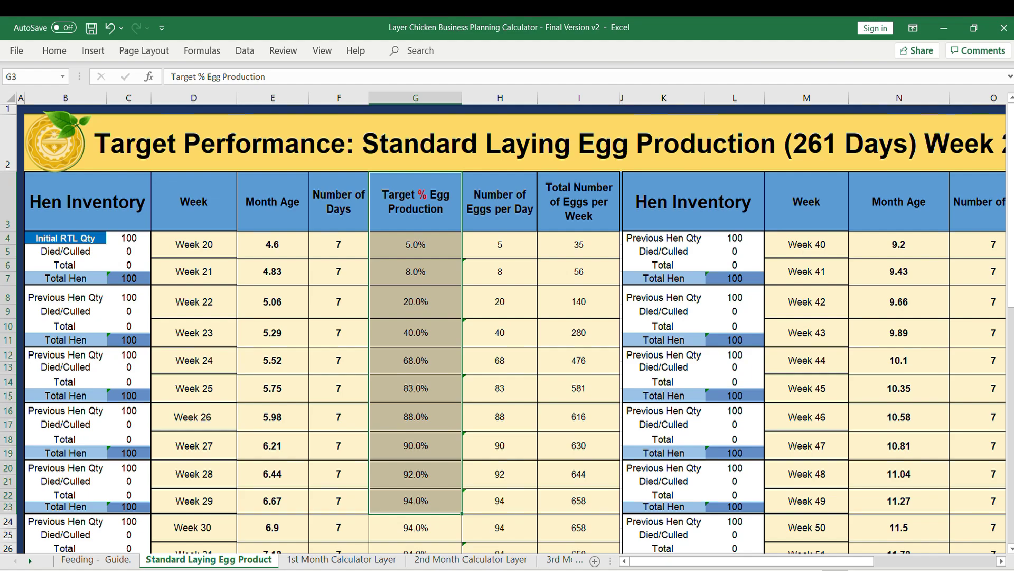
Check the Week 20–22 targets (5% and 20%) and the Week 20 eggs-per-day and weekly total formulas.
{"action": "left_click", "coordinate": [194, 244]}
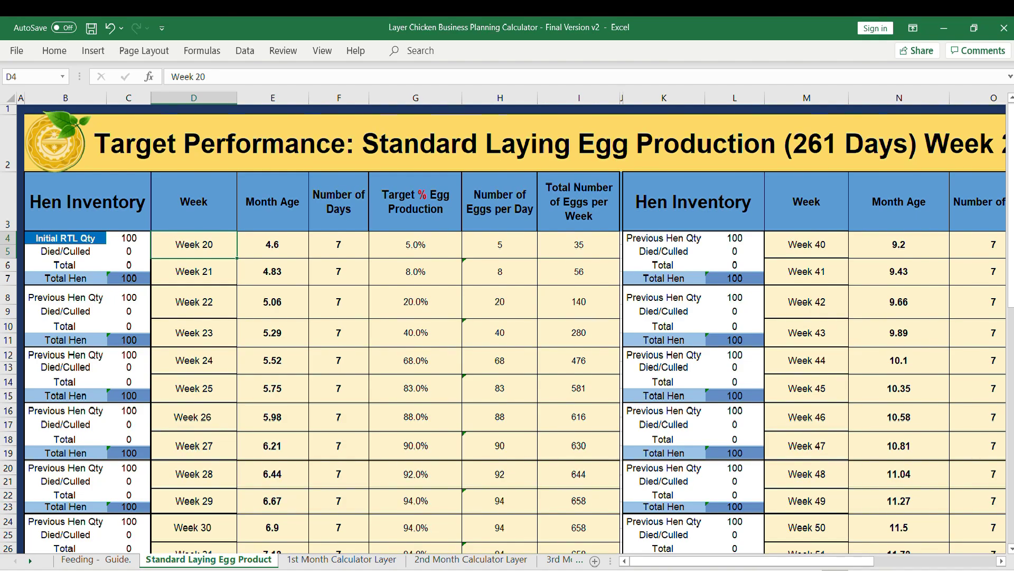
{"action": "left_click", "coordinate": [416, 244]}
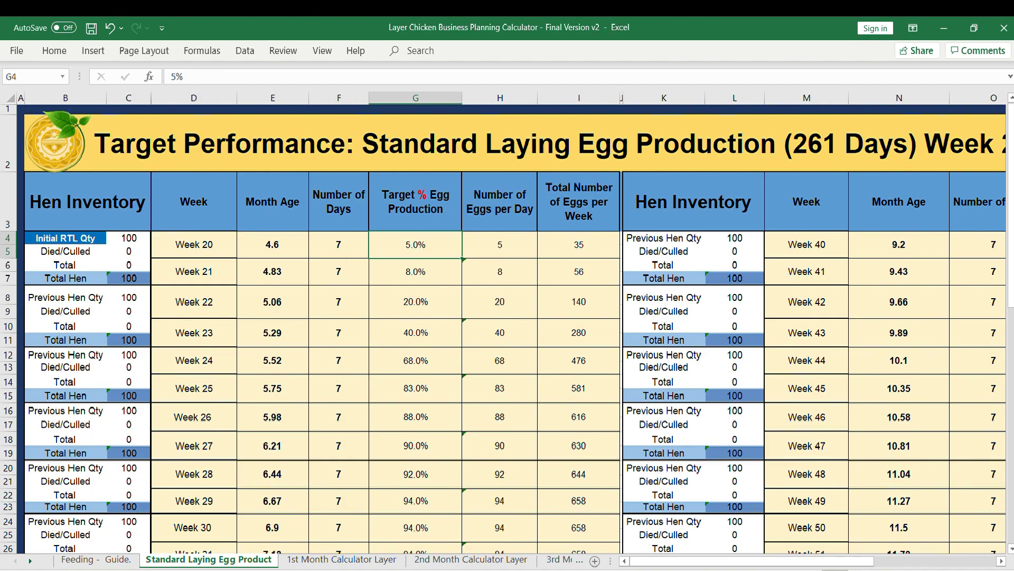
{"action": "left_click_drag", "start_coordinate": [194, 271], "coordinate": [415, 271]}
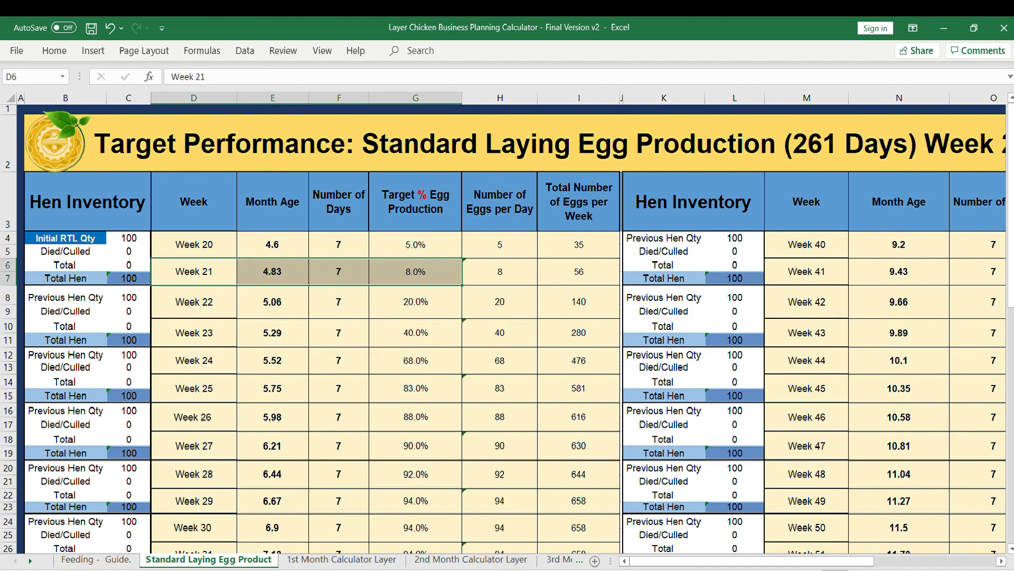
{"action": "left_click_drag", "start_coordinate": [194, 301], "coordinate": [415, 301]}
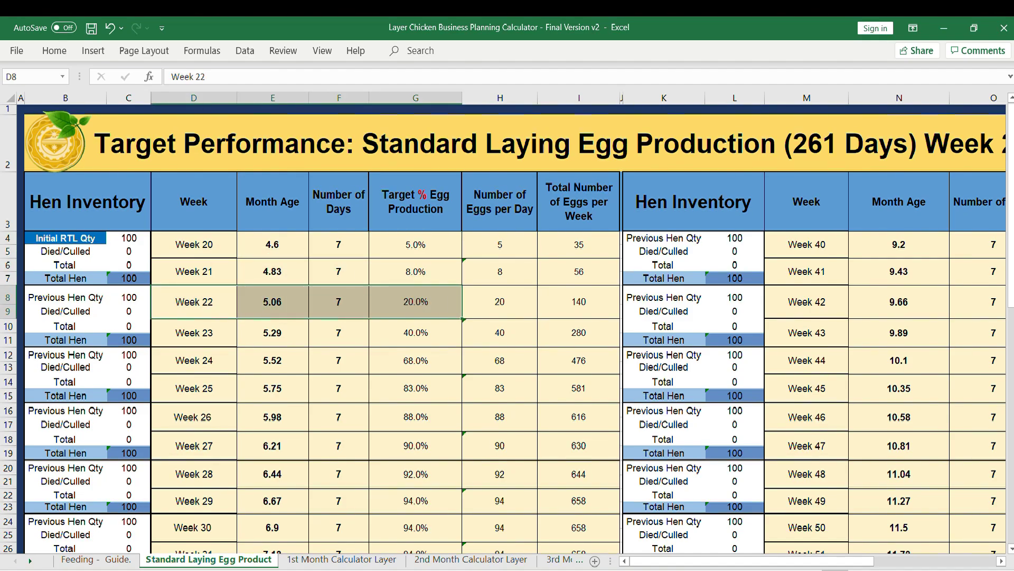
{"action": "left_click", "coordinate": [416, 301]}
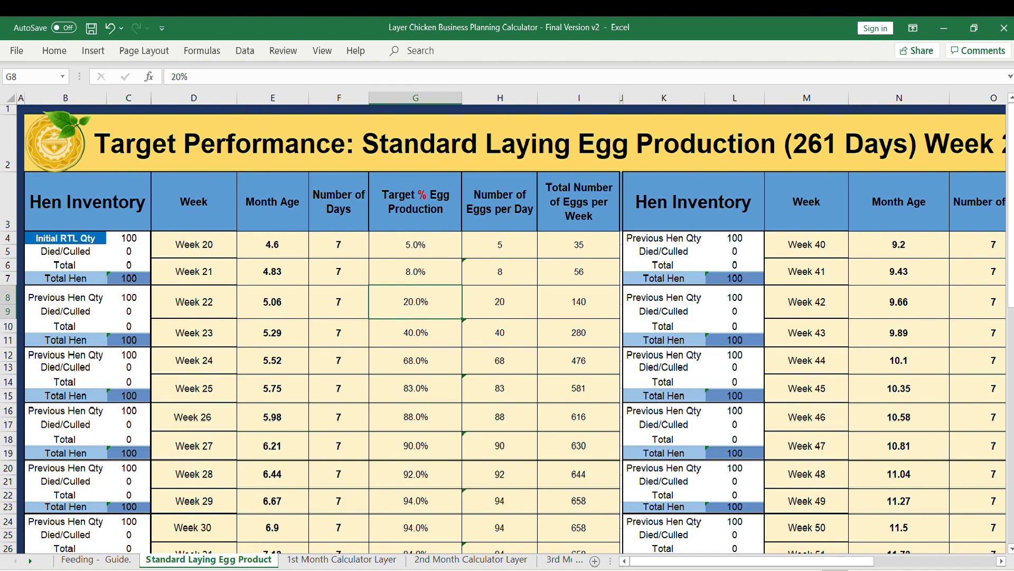
{"action": "left_click", "coordinate": [194, 244]}
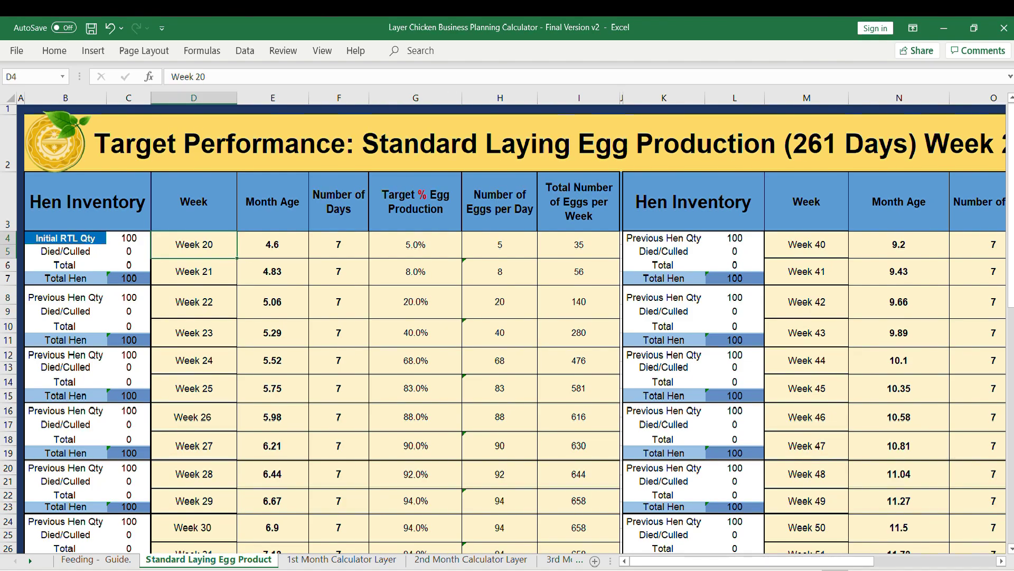
{"action": "key", "text": "shift+Right"}
{"action": "key", "text": "shift+Right"}
{"action": "key", "text": "shift+Right"}
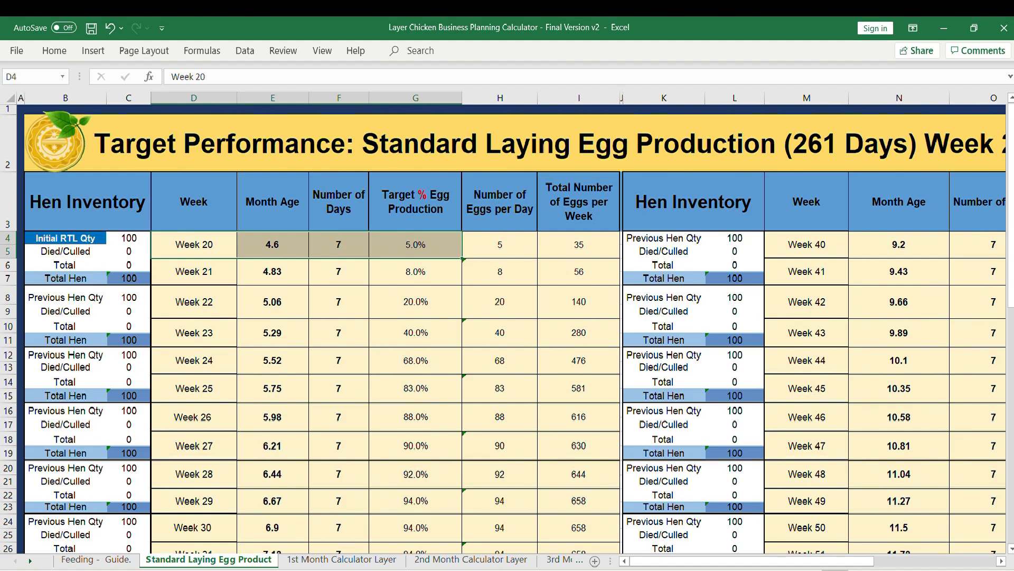
{"action": "left_click", "coordinate": [499, 245]}
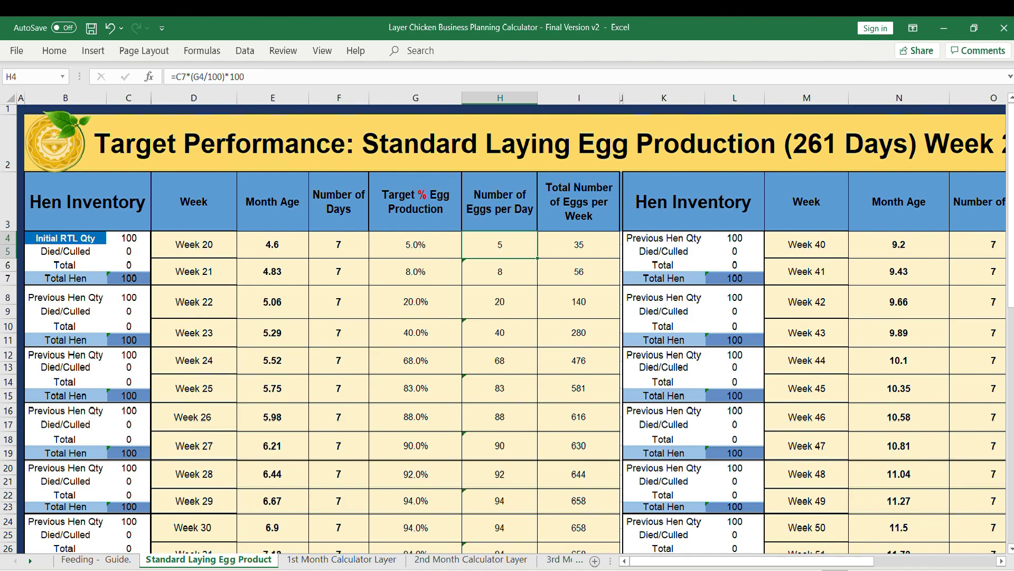
{"action": "left_click", "coordinate": [579, 244]}
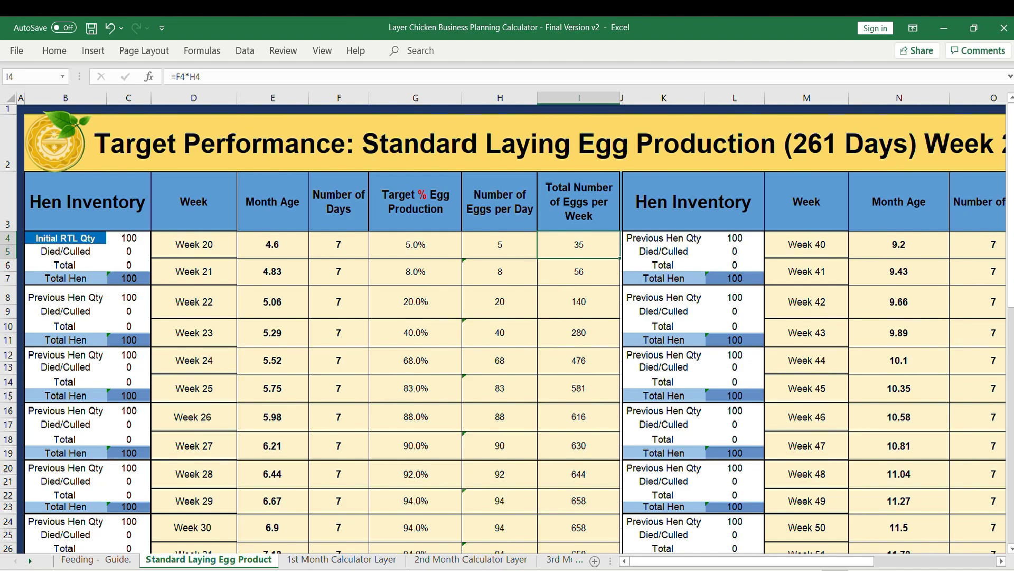
Select the Week 20–22 rows and check the Week 22 eggs-per-day formula.
{"action": "left_click", "coordinate": [194, 271]}
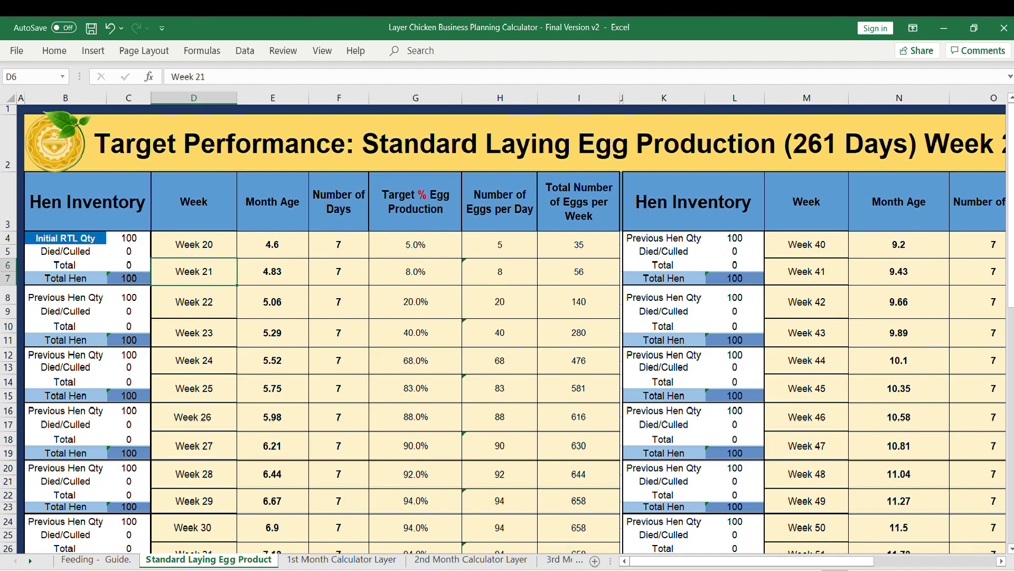
{"action": "left_click_drag", "start_coordinate": [193, 244], "coordinate": [579, 303]}
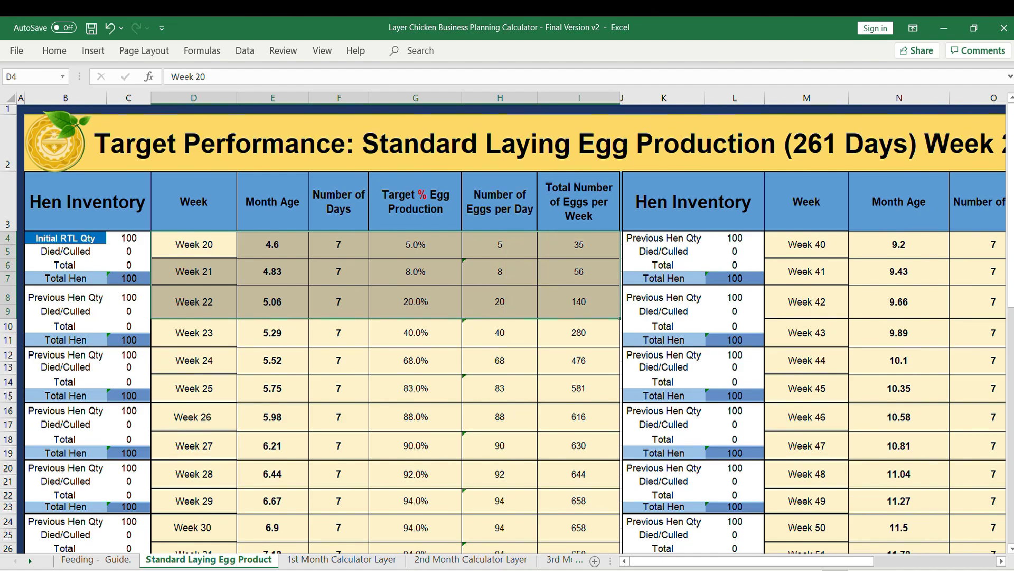
{"action": "left_click", "coordinate": [499, 301]}
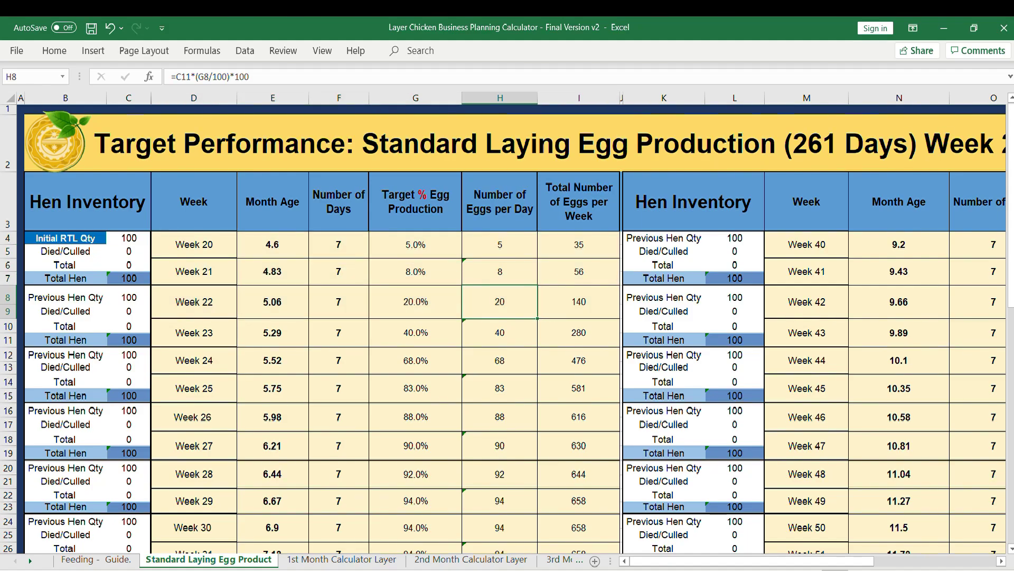
{"action": "left_click_drag", "start_coordinate": [750, 560], "coordinate": [872, 561]}
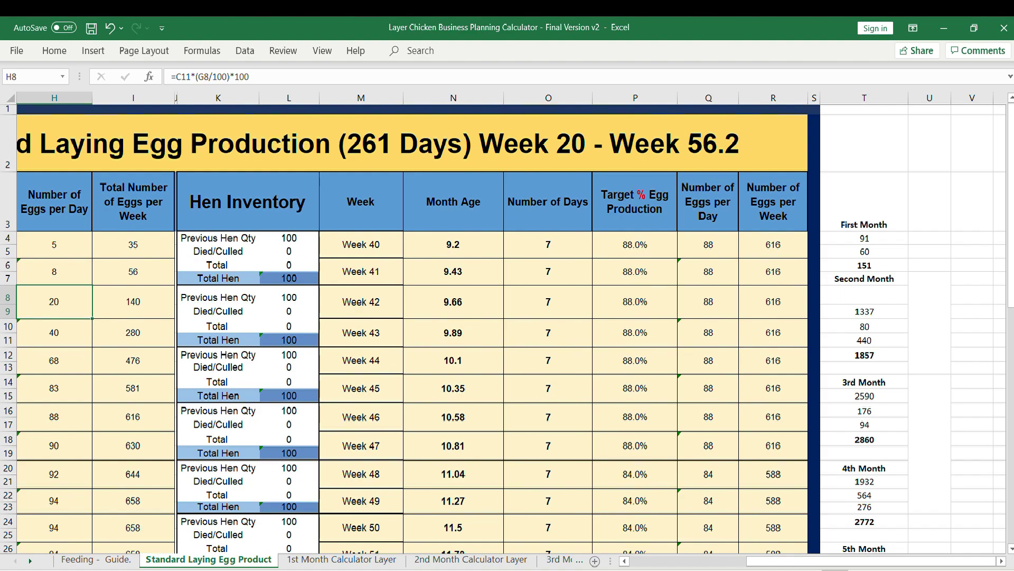
Verify the First Month egg totals 91, 60 and 151 (T3:T6), then go to the 1st Month Calculator Layer sheet.
{"action": "left_click_drag", "start_coordinate": [132, 244], "coordinate": [132, 271]}
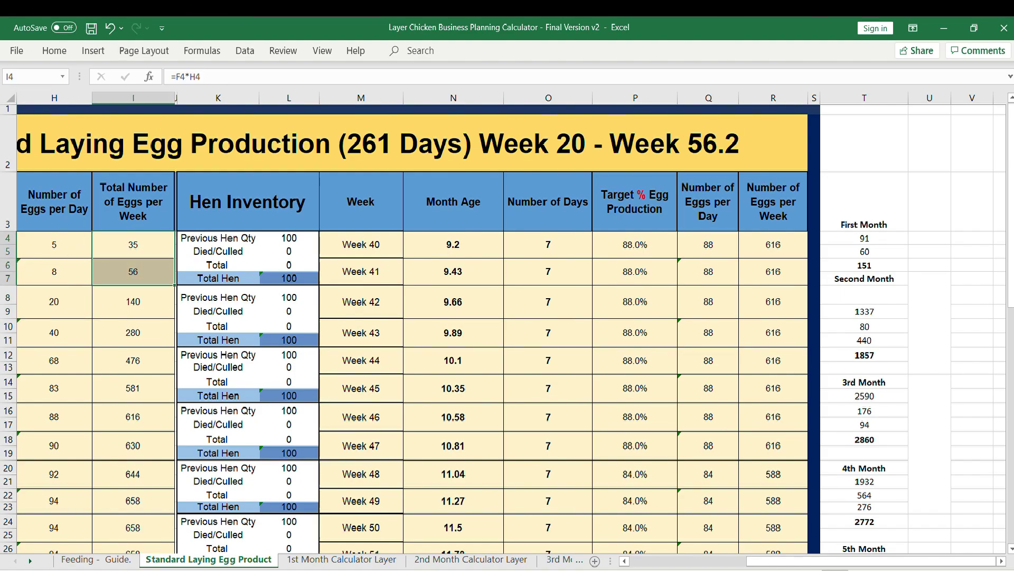
{"action": "left_click", "coordinate": [864, 238]}
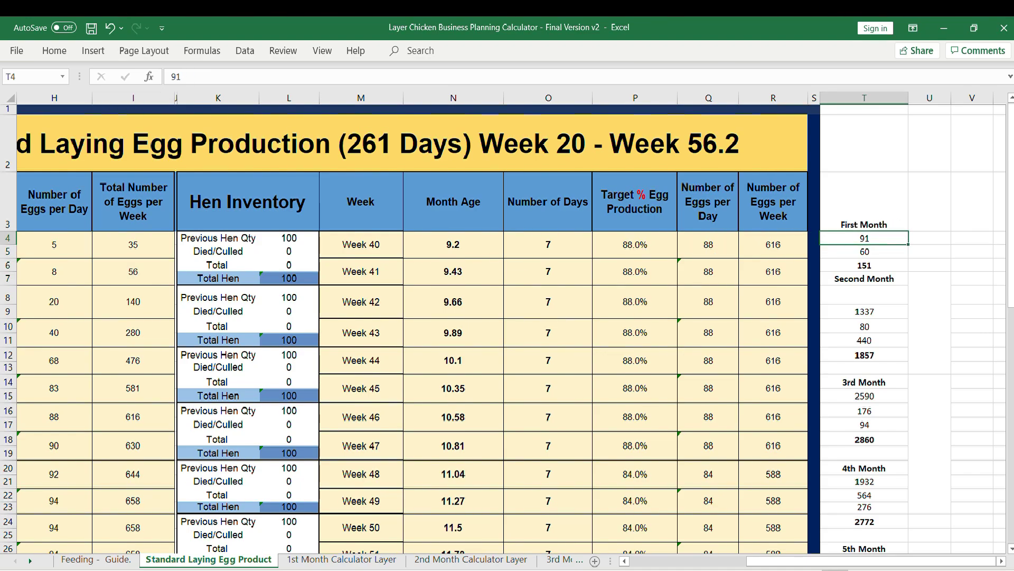
{"action": "left_click", "coordinate": [865, 252]}
{"action": "scroll", "coordinate": [507, 317], "scroll_direction": "left", "scroll_amount": 3}
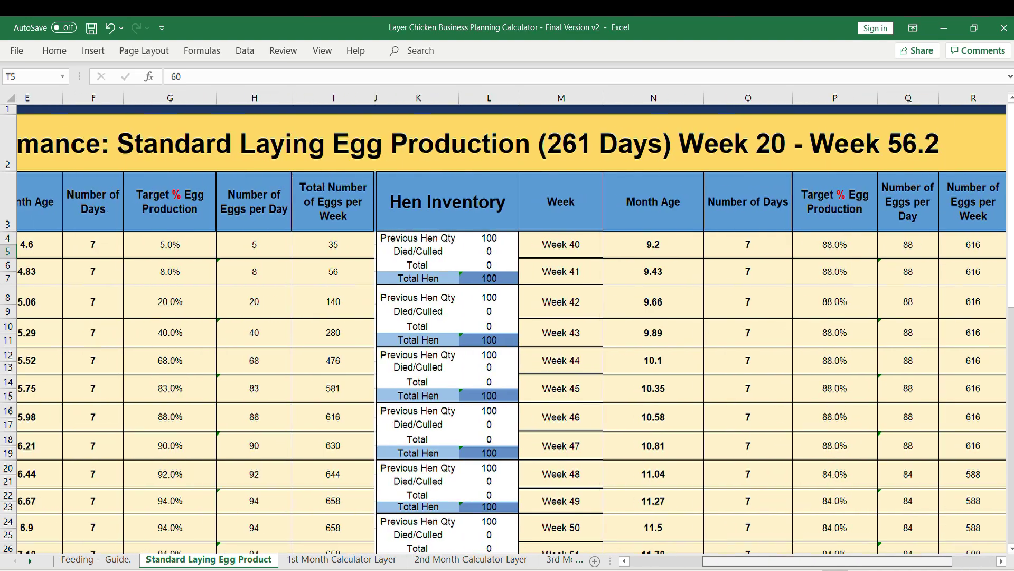
{"action": "scroll", "coordinate": [507, 317], "scroll_direction": "left", "scroll_amount": 1}
{"action": "left_click", "coordinate": [279, 302]}
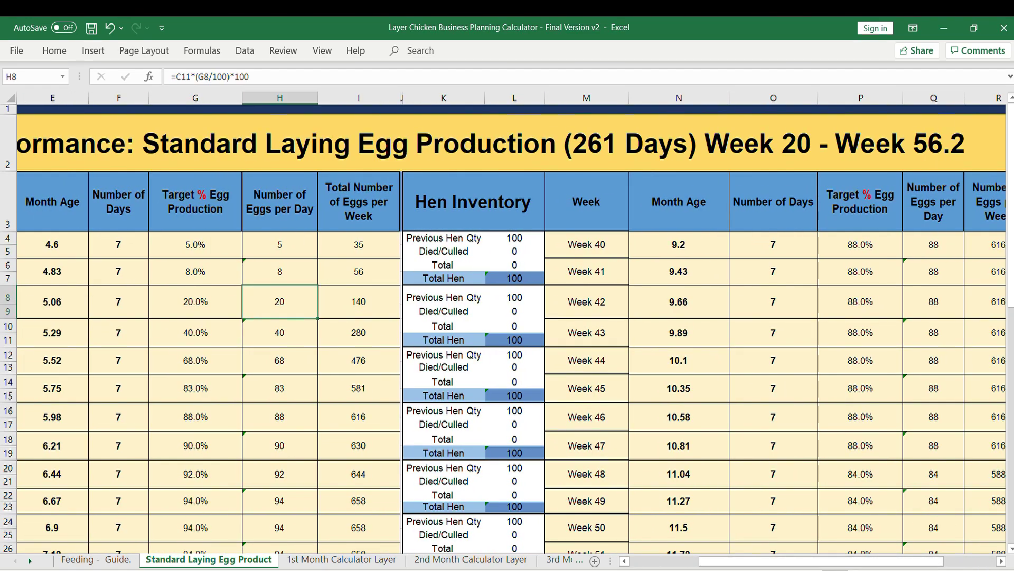
{"action": "scroll", "coordinate": [507, 317], "scroll_direction": "right", "scroll_amount": 3}
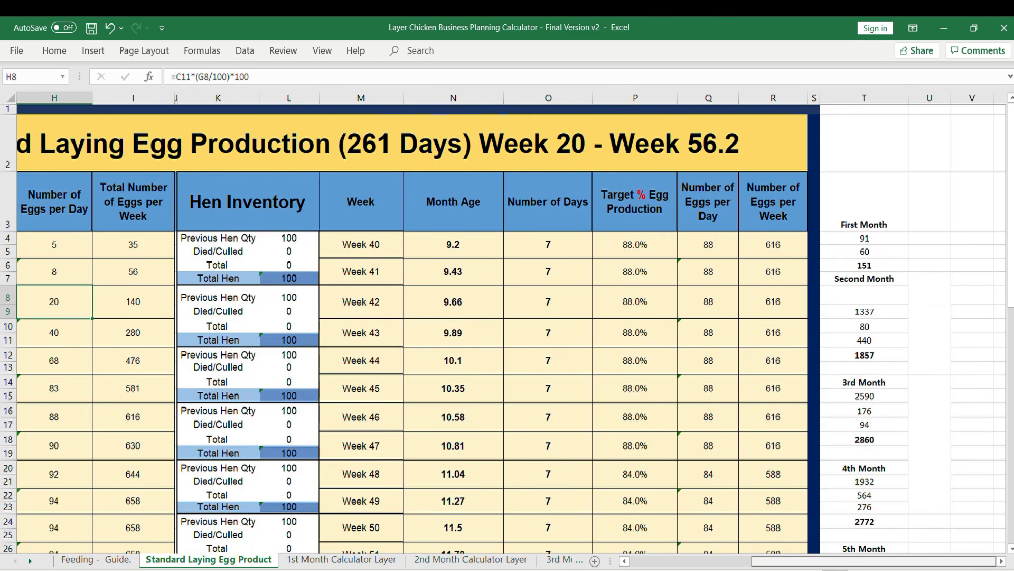
{"action": "left_click_drag", "start_coordinate": [865, 211], "coordinate": [865, 265]}
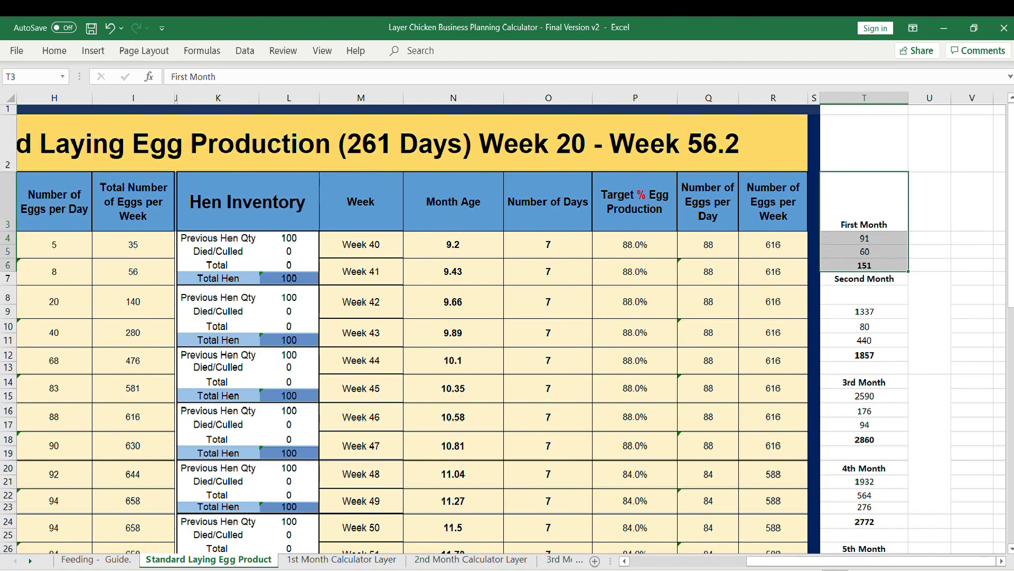
{"action": "key", "text": "ctrl+Page_Down"}
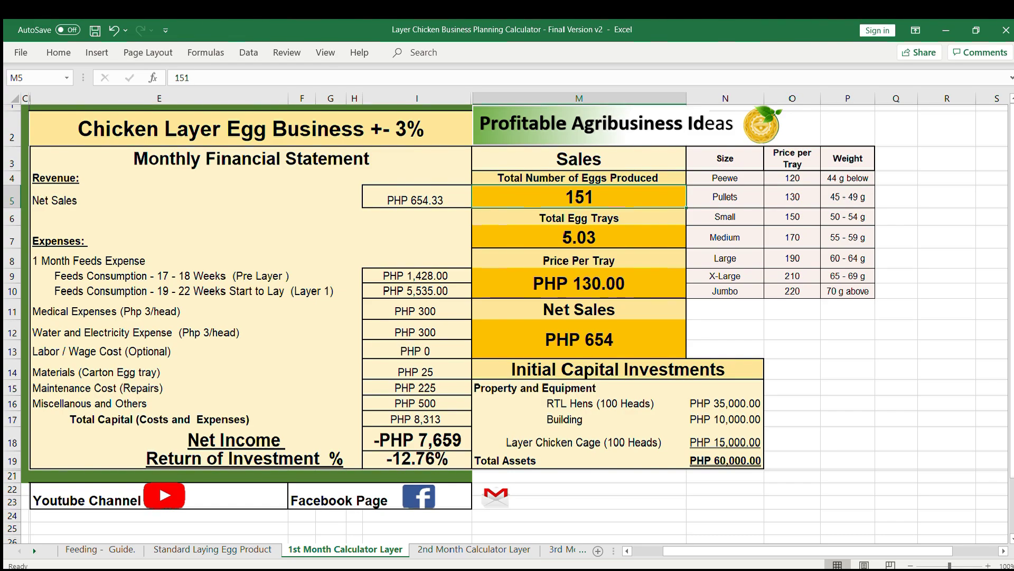
{"action": "left_click", "coordinate": [579, 237]}
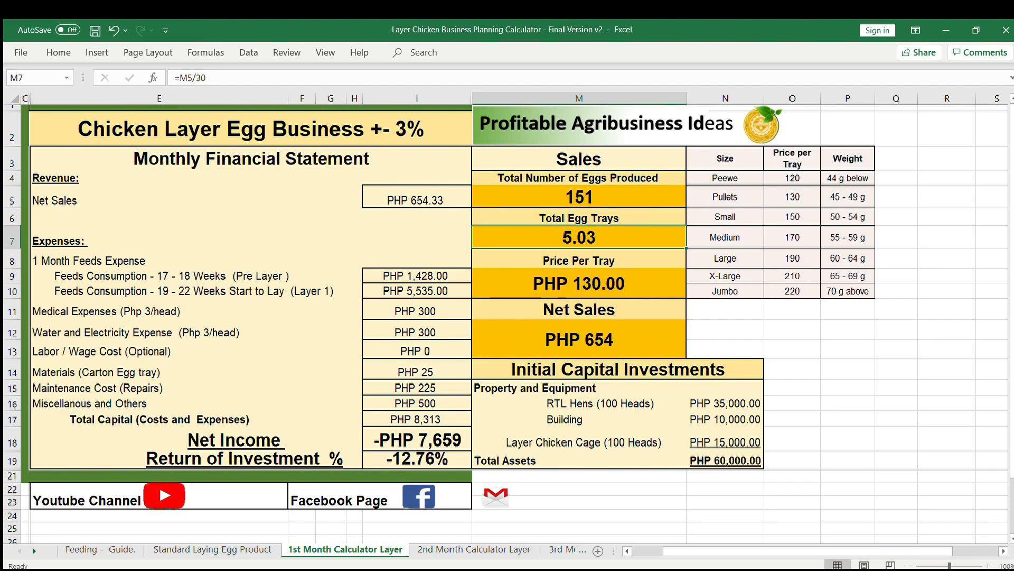
{"action": "key", "text": "Down"}
{"action": "key", "text": "Down"}
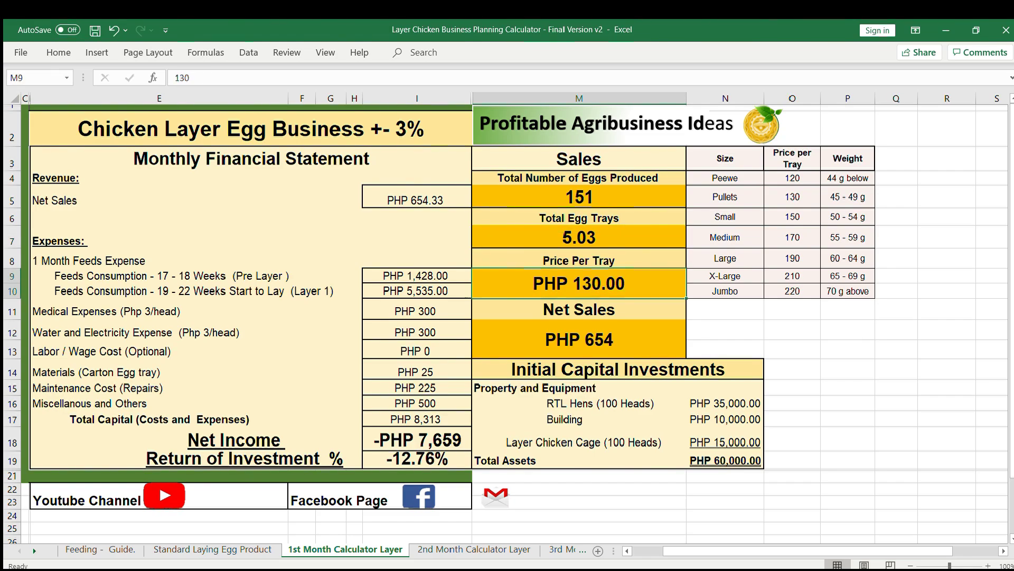
{"action": "left_click_drag", "start_coordinate": [725, 158], "coordinate": [792, 291]}
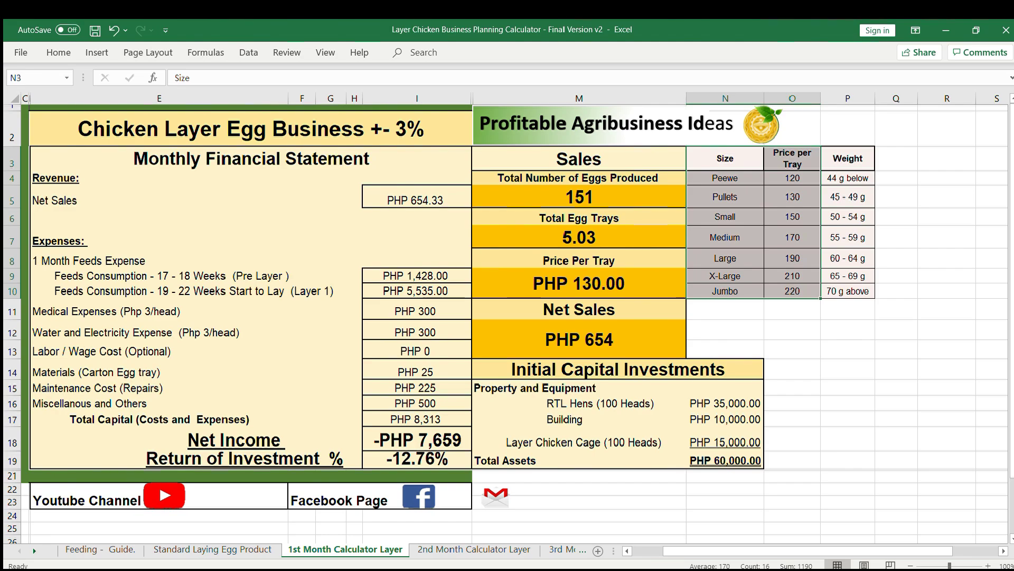
{"action": "left_click", "coordinate": [579, 197]}
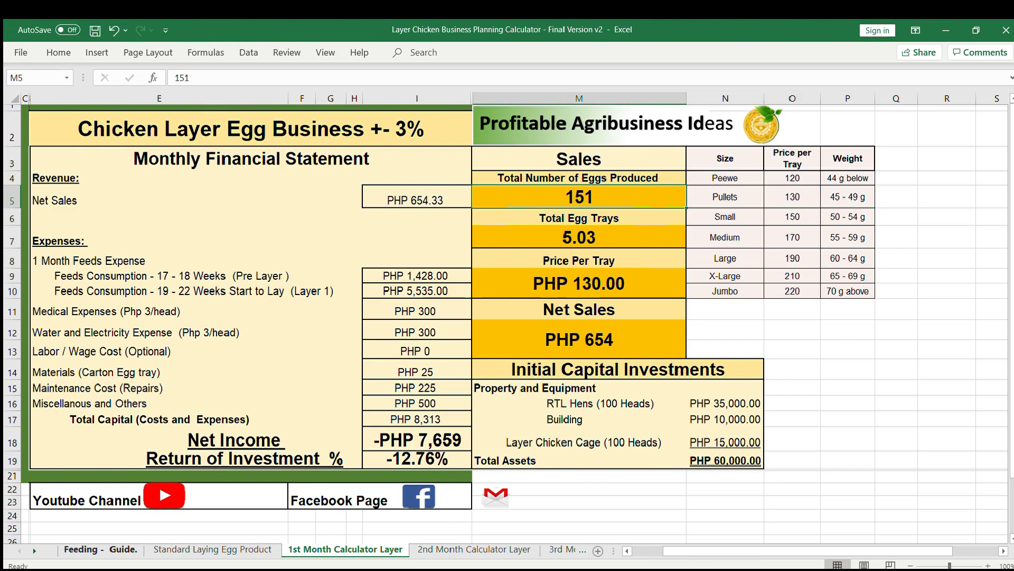
{"action": "key", "text": "ctrl+Page_Up"}
{"action": "key", "text": "ctrl+Page_Up"}
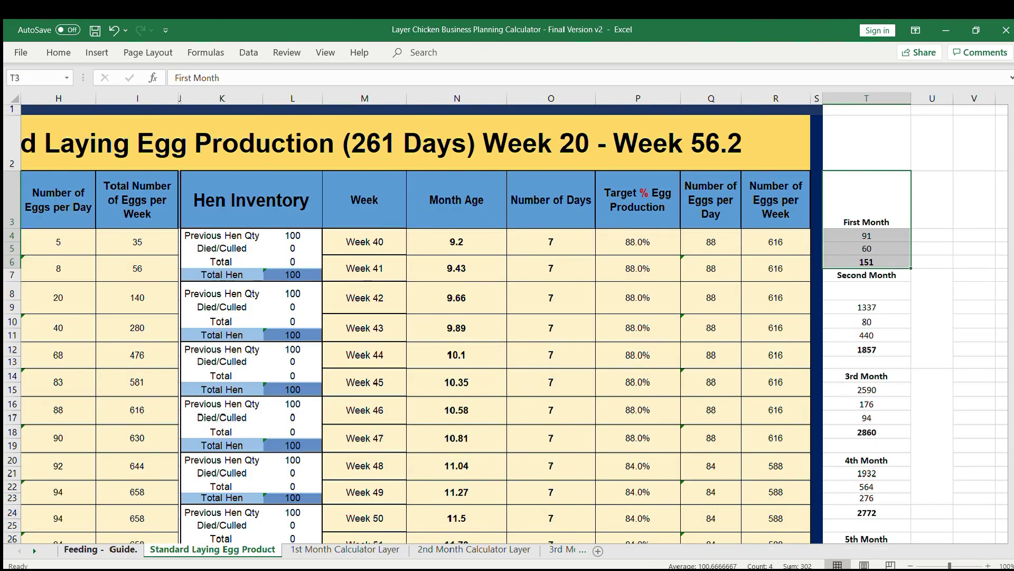
{"action": "left_click", "coordinate": [787, 371]}
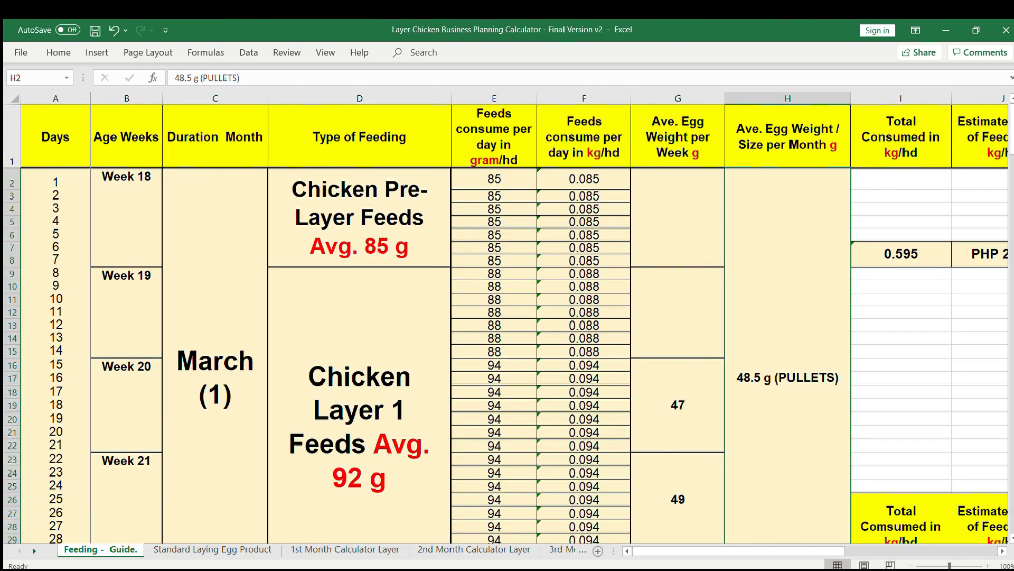
{"action": "scroll", "coordinate": [506, 324], "scroll_direction": "down", "scroll_amount": 3}
{"action": "scroll", "coordinate": [505, 323], "scroll_direction": "up", "scroll_amount": 3}
{"action": "left_click", "coordinate": [127, 311]}
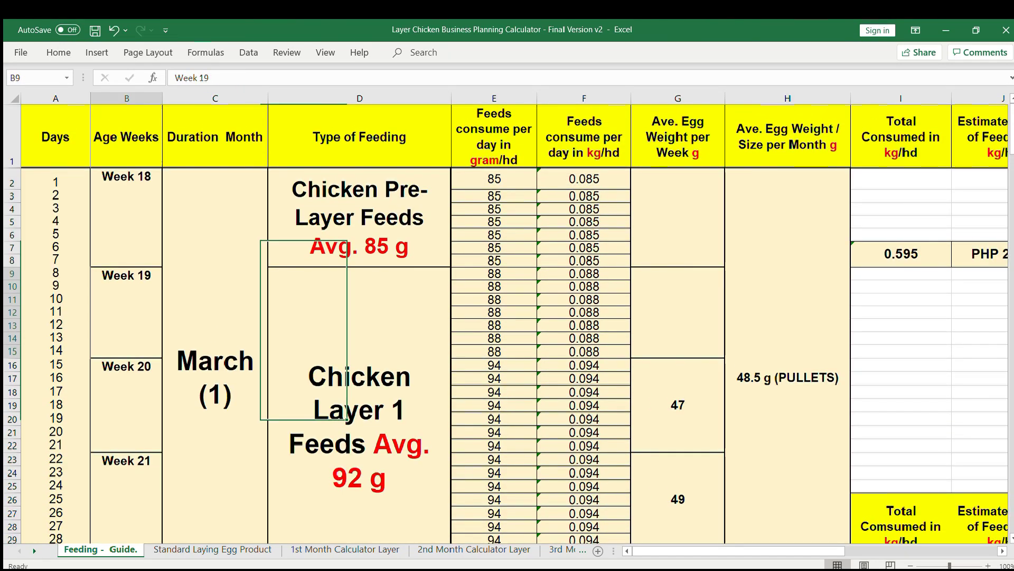
{"action": "left_click_drag", "start_coordinate": [127, 312], "coordinate": [127, 536]}
{"action": "left_click", "coordinate": [788, 371]}
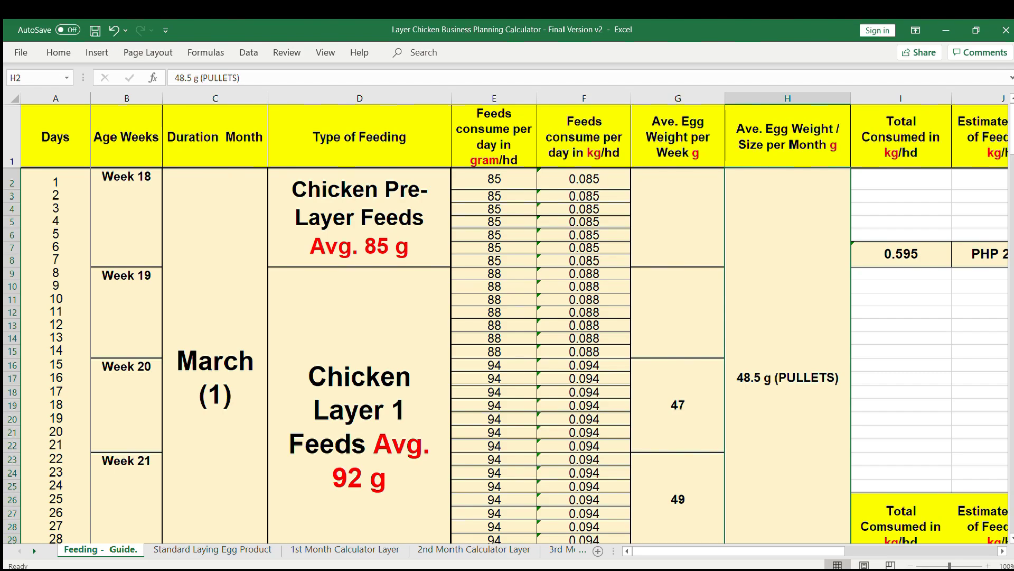
{"action": "left_click", "coordinate": [345, 549]}
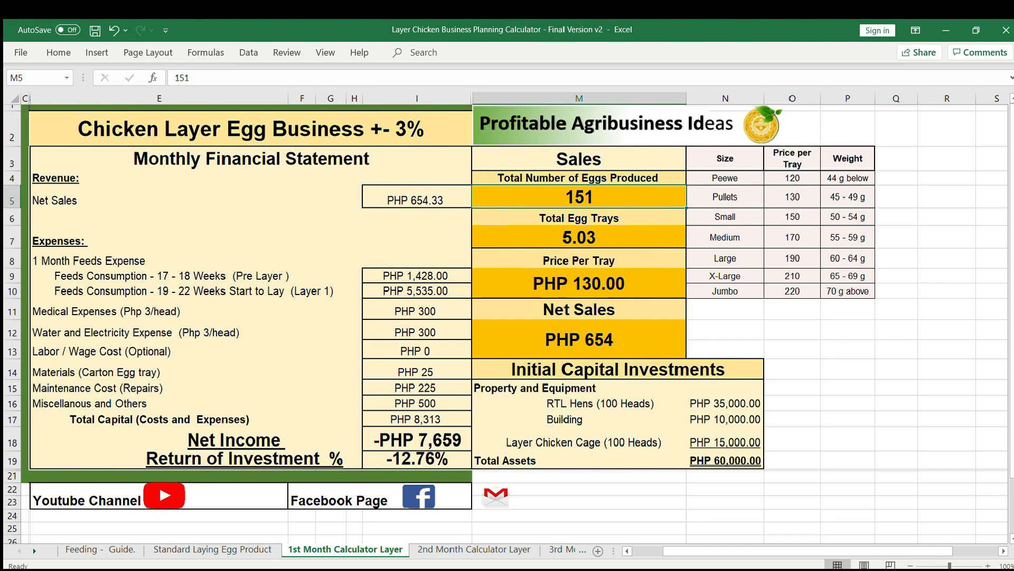
{"action": "left_click", "coordinate": [579, 339]}
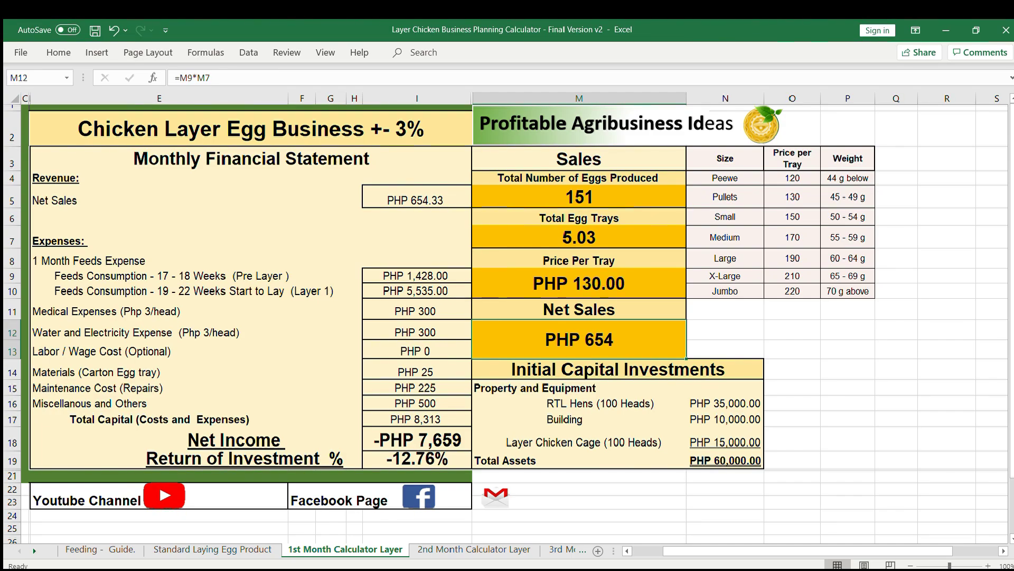
{"action": "left_click", "coordinate": [417, 419]}
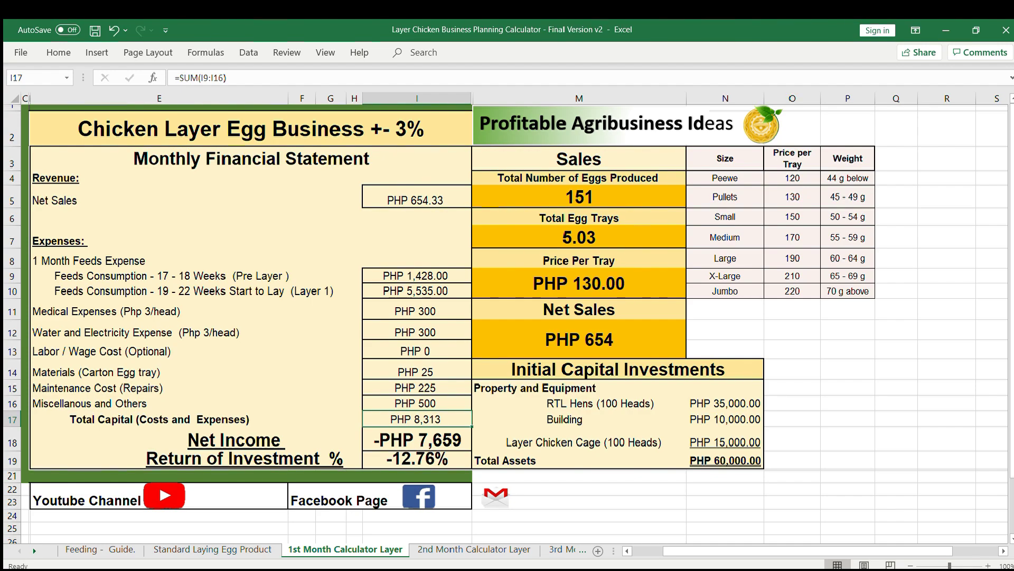
{"action": "left_click", "coordinate": [417, 440]}
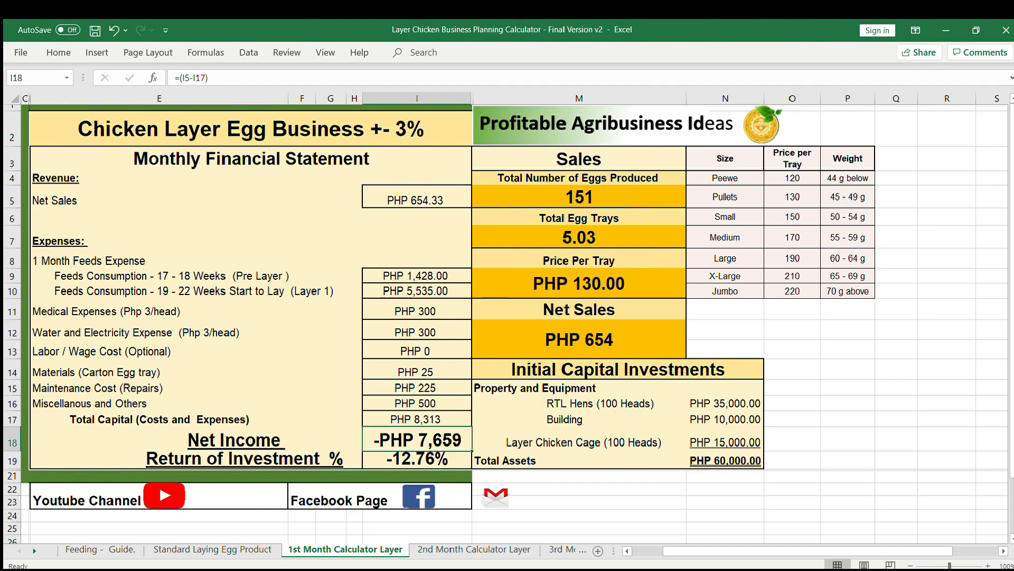
Select the RTL Hens (100 Heads), Building and Layer Chicken Cage capital investments with their amounts.
{"action": "left_click", "coordinate": [618, 369]}
{"action": "left_click", "coordinate": [725, 460]}
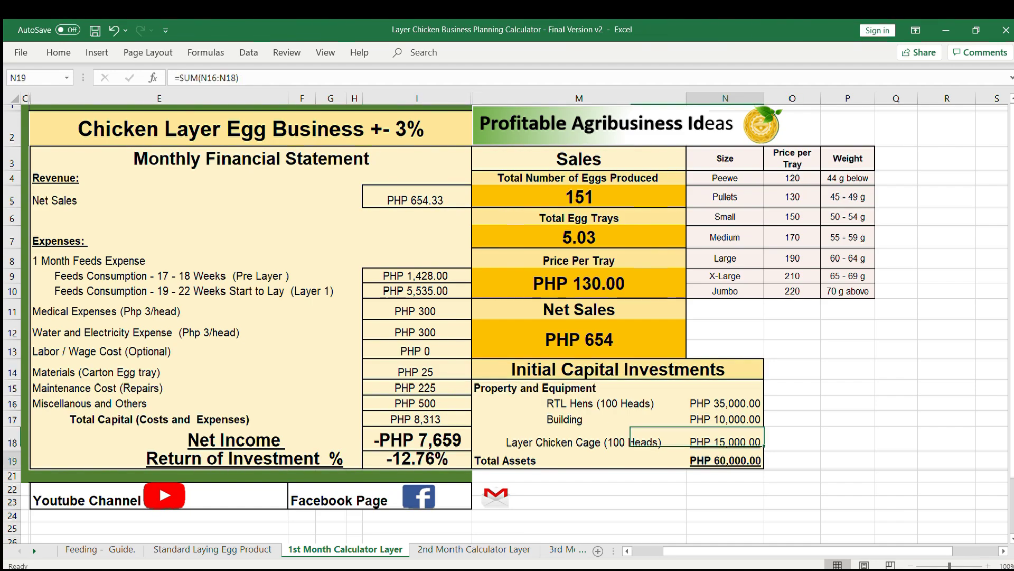
{"action": "left_click", "coordinate": [579, 404]}
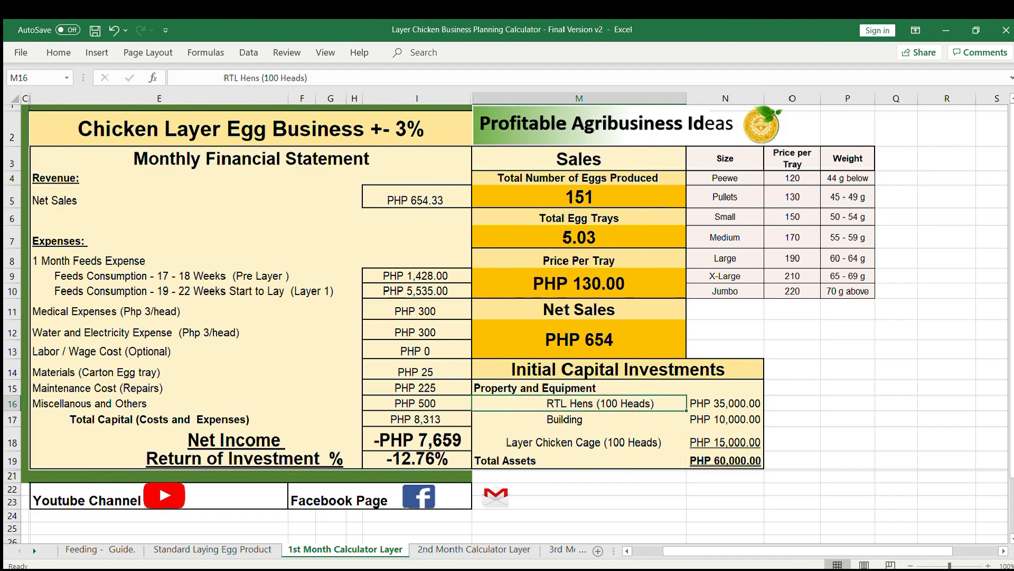
{"action": "key", "text": "shift+Right"}
{"action": "key", "text": "Down"}
{"action": "key", "text": "shift+Right"}
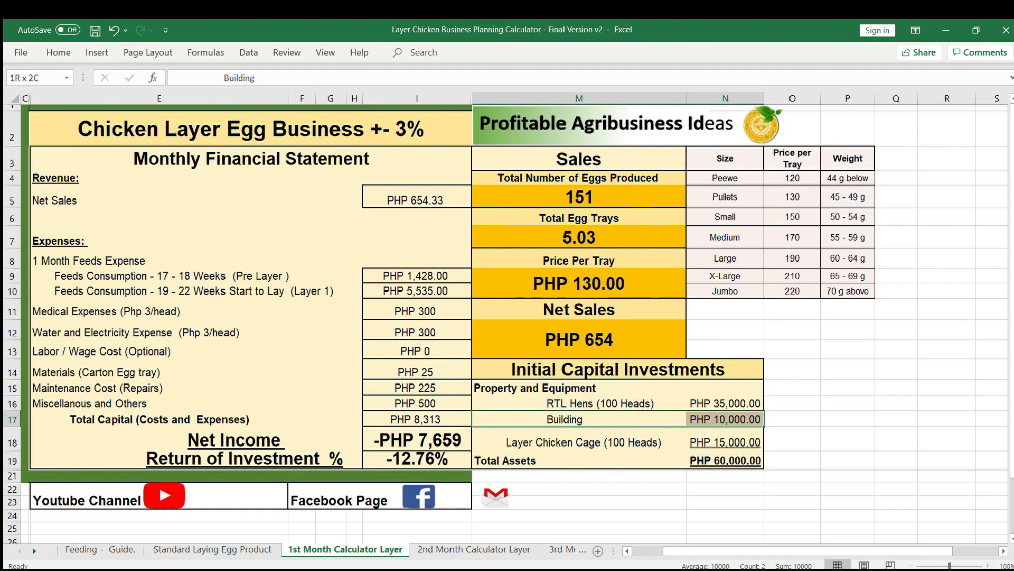
{"action": "key", "text": "shift+Left"}
{"action": "key", "text": "shift+Down"}
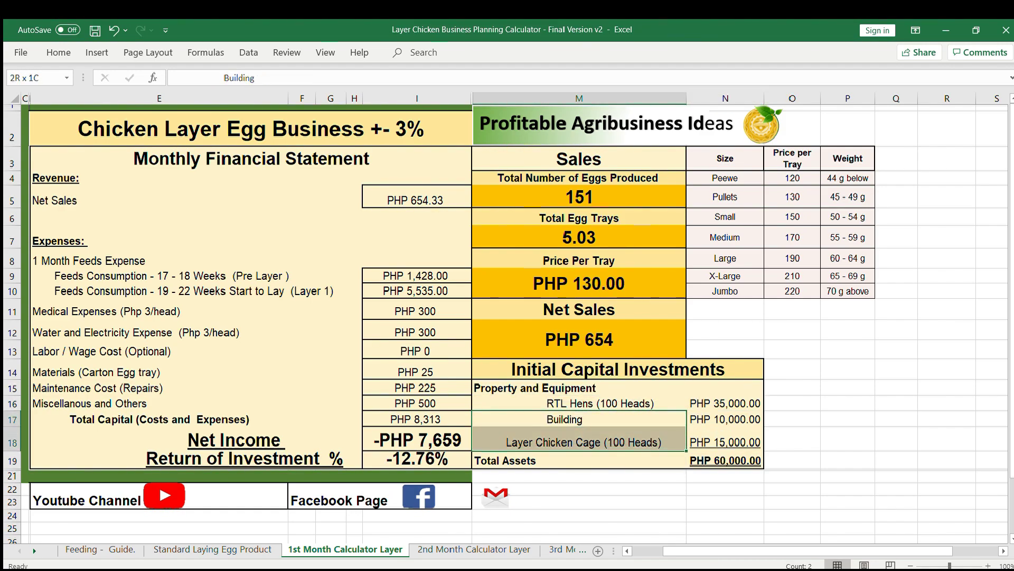
{"action": "key", "text": "shift+Right"}
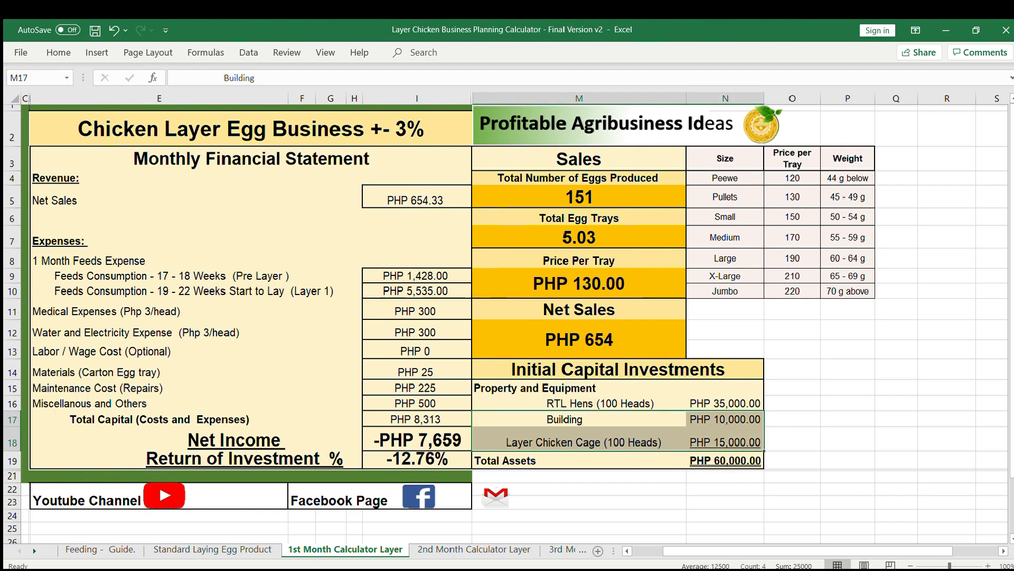
Recheck the Net Income and Total Assets formulas and select the Return of Investment % row.
{"action": "left_click", "coordinate": [417, 439]}
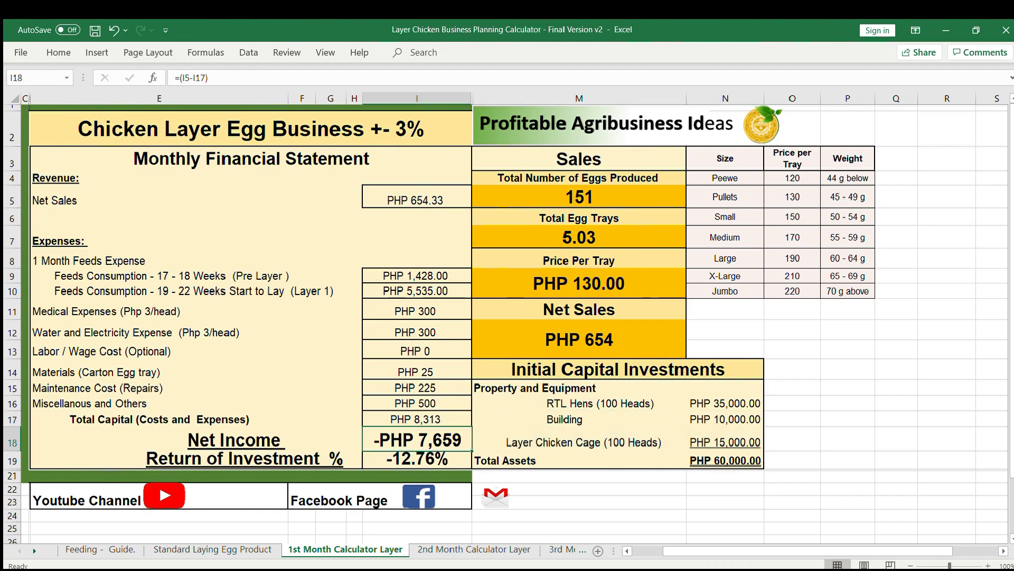
{"action": "left_click", "coordinate": [726, 460]}
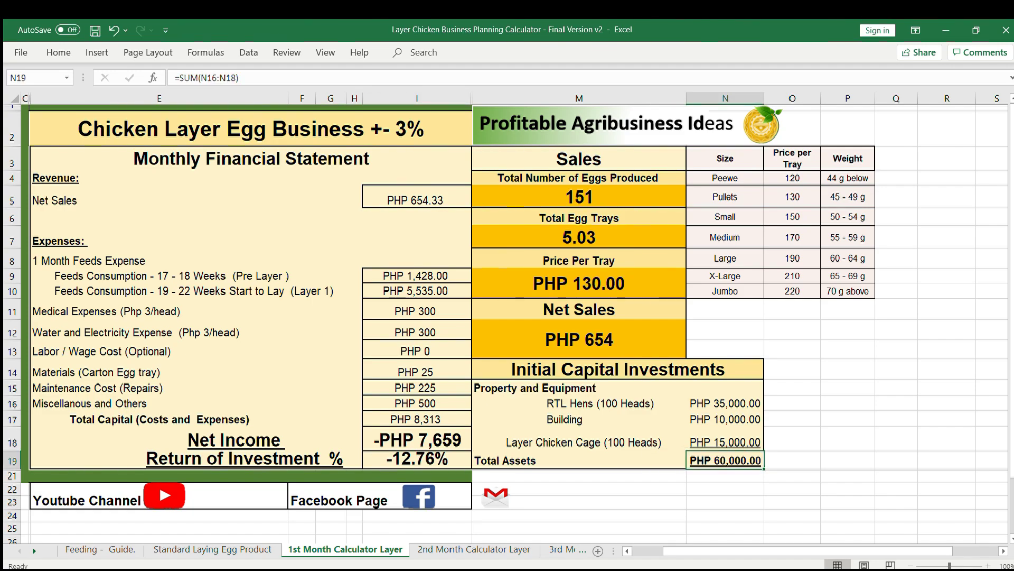
{"action": "left_click_drag", "start_coordinate": [243, 460], "coordinate": [417, 460]}
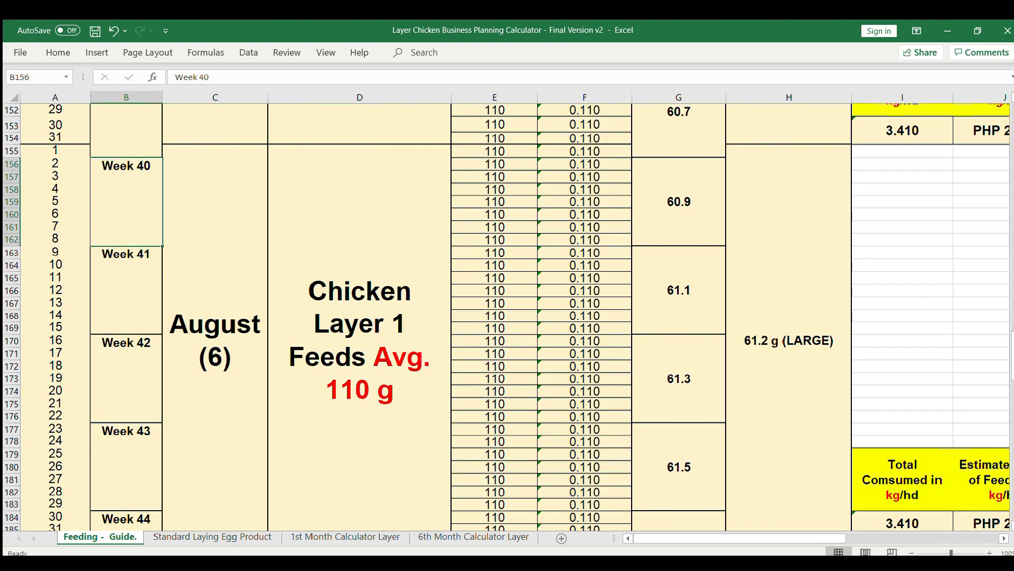
Select August (6)'s day numbers, the week labels from Week 40 down, and the Layer 1 feed grams.
{"action": "left_click", "coordinate": [215, 339]}
{"action": "scroll", "coordinate": [507, 317], "scroll_direction": "down", "scroll_amount": 1}
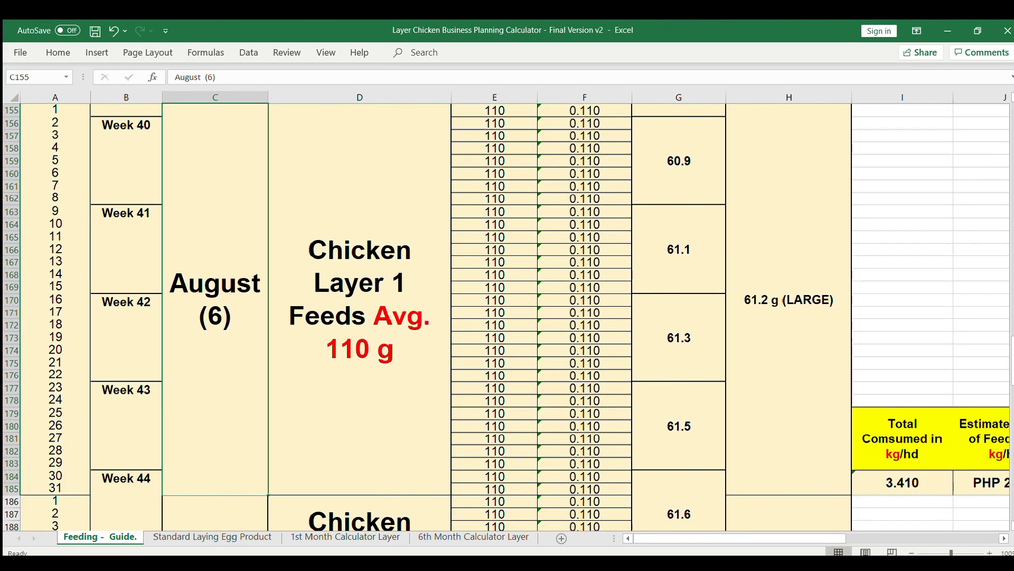
{"action": "scroll", "coordinate": [507, 317], "scroll_direction": "up", "scroll_amount": 1}
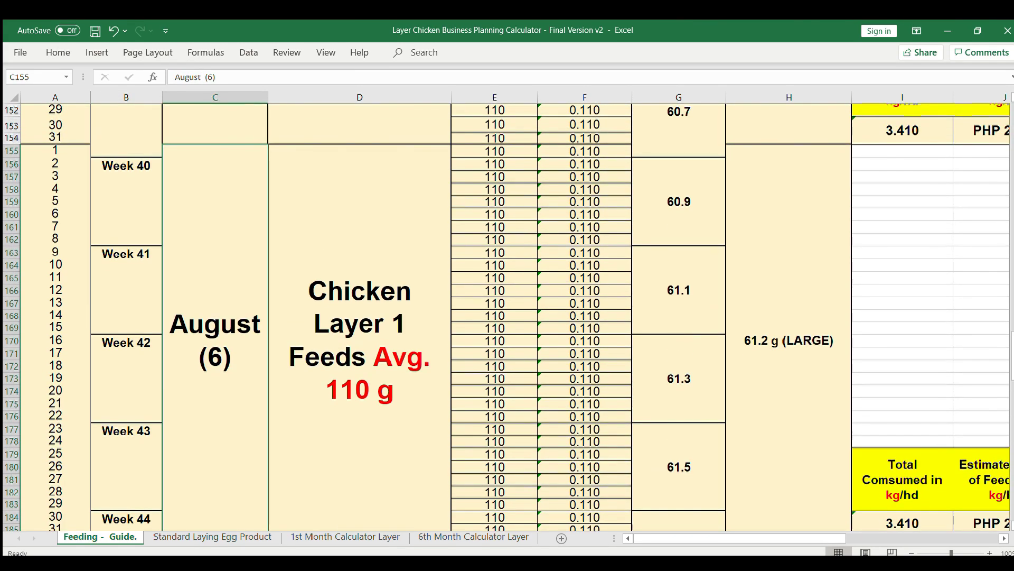
{"action": "left_click_drag", "start_coordinate": [55, 151], "coordinate": [54, 528]}
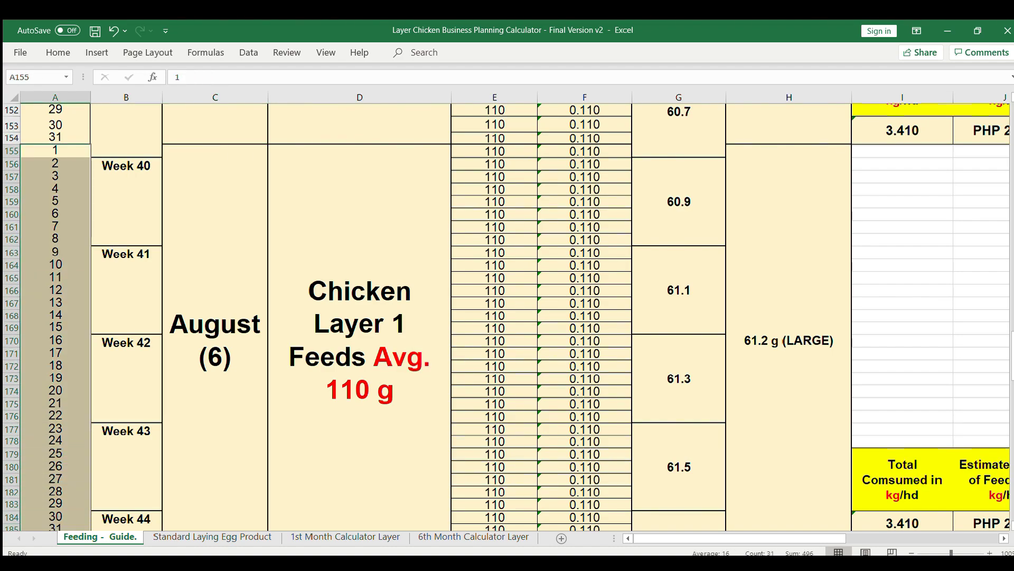
{"action": "left_click_drag", "start_coordinate": [126, 164], "coordinate": [126, 519]}
{"action": "scroll", "coordinate": [507, 317], "scroll_direction": "up", "scroll_amount": 3}
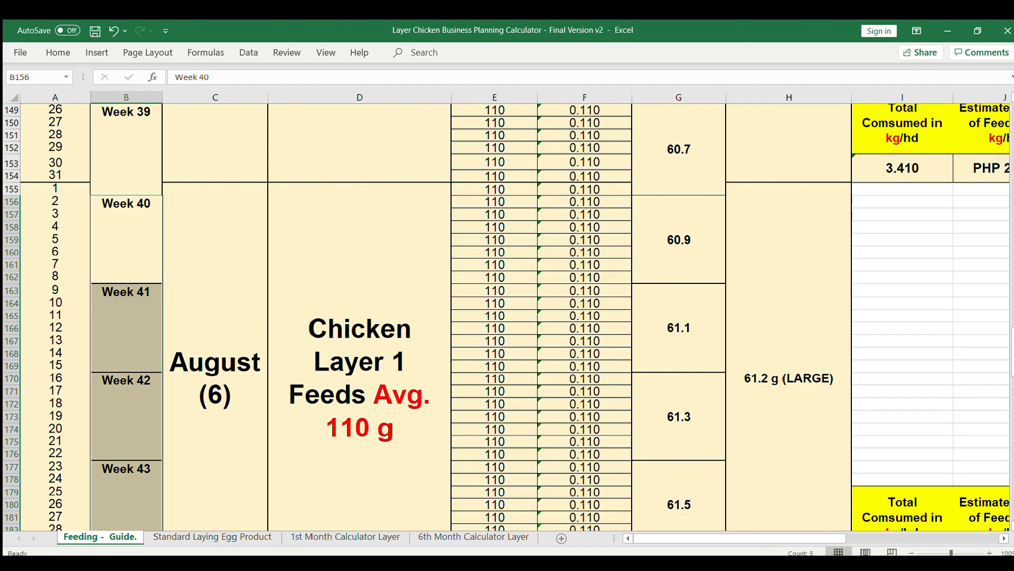
{"action": "scroll", "coordinate": [508, 317], "scroll_direction": "down", "scroll_amount": 1}
{"action": "left_click_drag", "start_coordinate": [494, 151], "coordinate": [495, 455]}
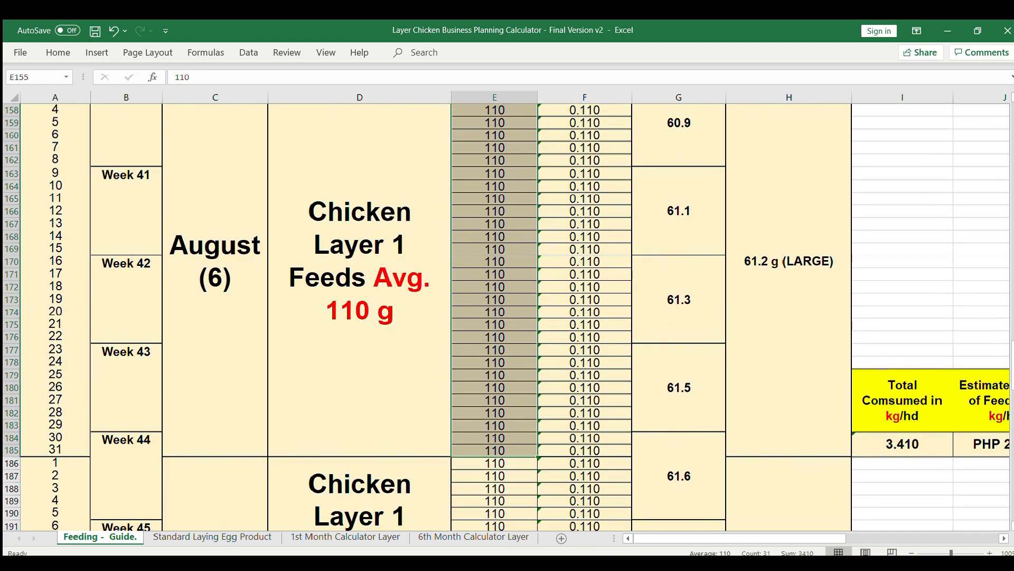
Check August's 3.410 kg per head, PHP 25.00 price, and PHP 85.250 cost-per-head formula.
{"action": "scroll", "coordinate": [549, 317], "scroll_direction": "right", "scroll_amount": 3}
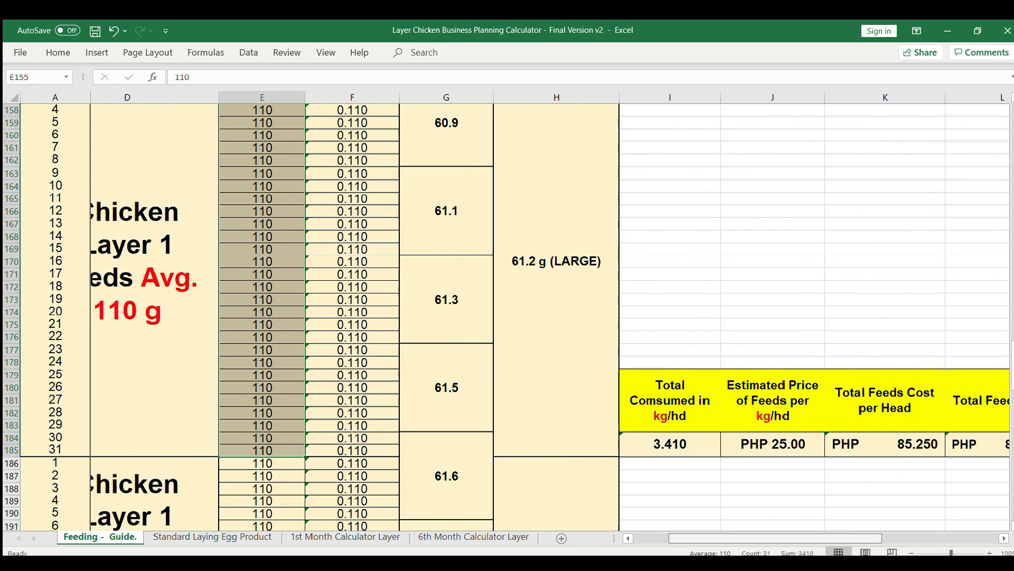
{"action": "scroll", "coordinate": [549, 317], "scroll_direction": "right", "scroll_amount": 2}
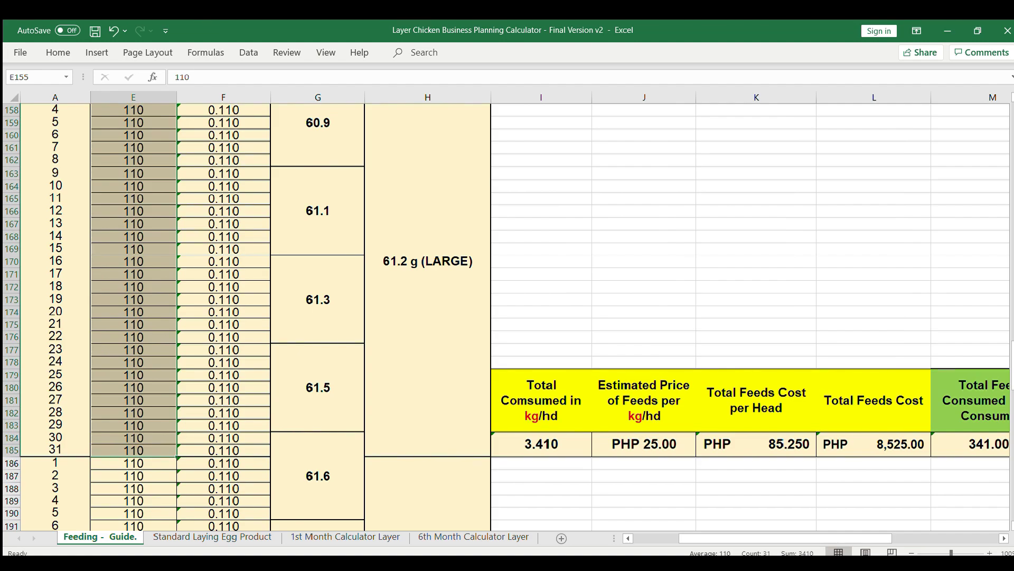
{"action": "left_click", "coordinate": [542, 444]}
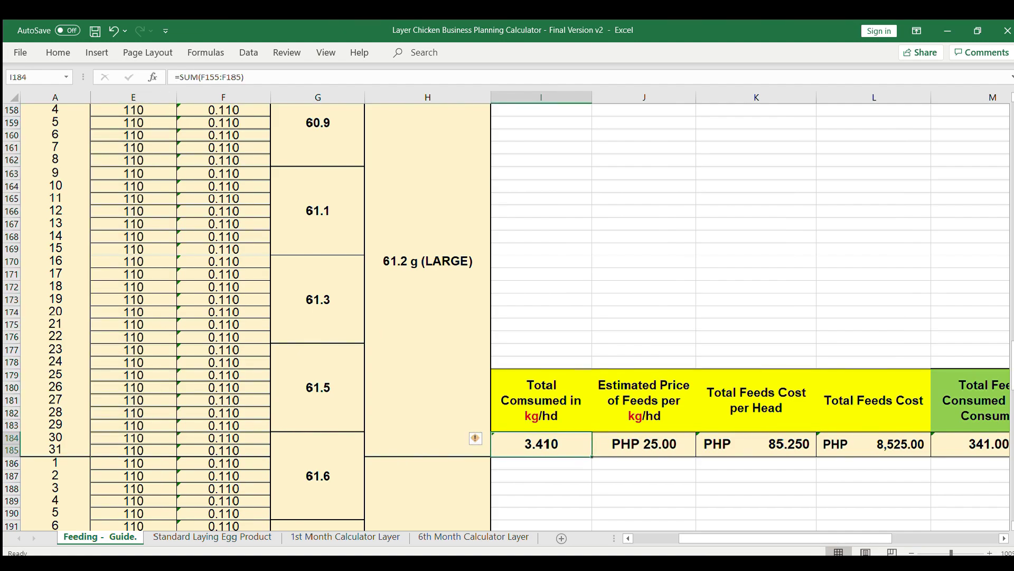
{"action": "left_click", "coordinate": [644, 444]}
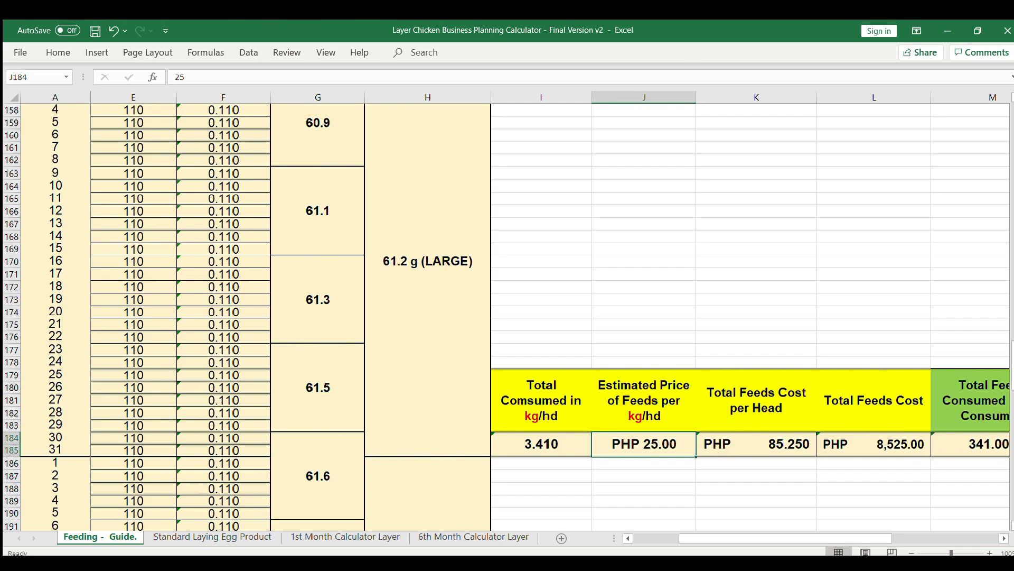
{"action": "left_click", "coordinate": [757, 443]}
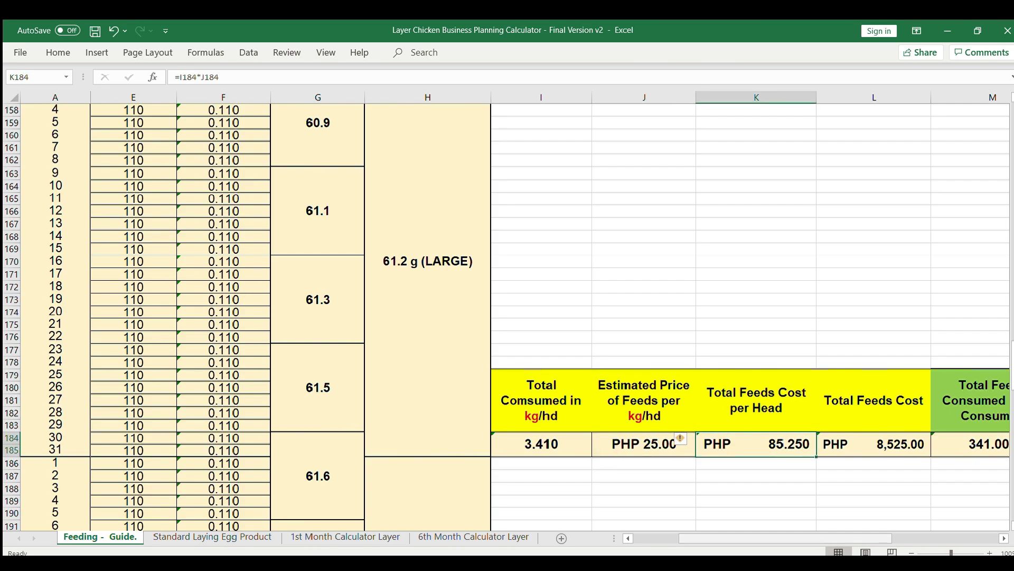
Check the hen count, PHP 8,525.00 total feeds cost and total kg formulas, then open the 6th Month Calculator Layer sheet.
{"action": "scroll", "coordinate": [528, 317], "scroll_direction": "right", "scroll_amount": 3}
{"action": "left_click", "coordinate": [829, 443]}
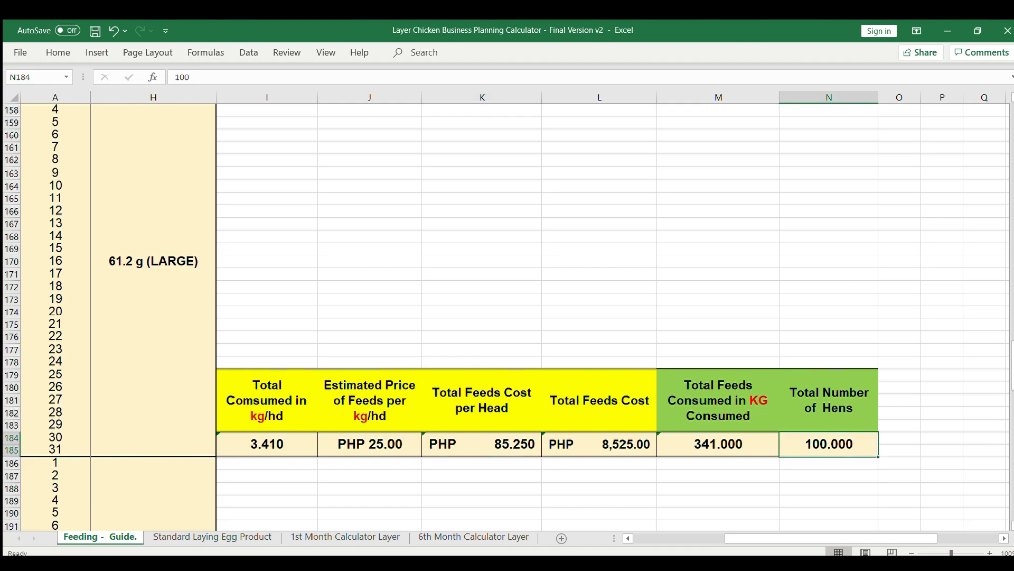
{"action": "left_click", "coordinate": [599, 444]}
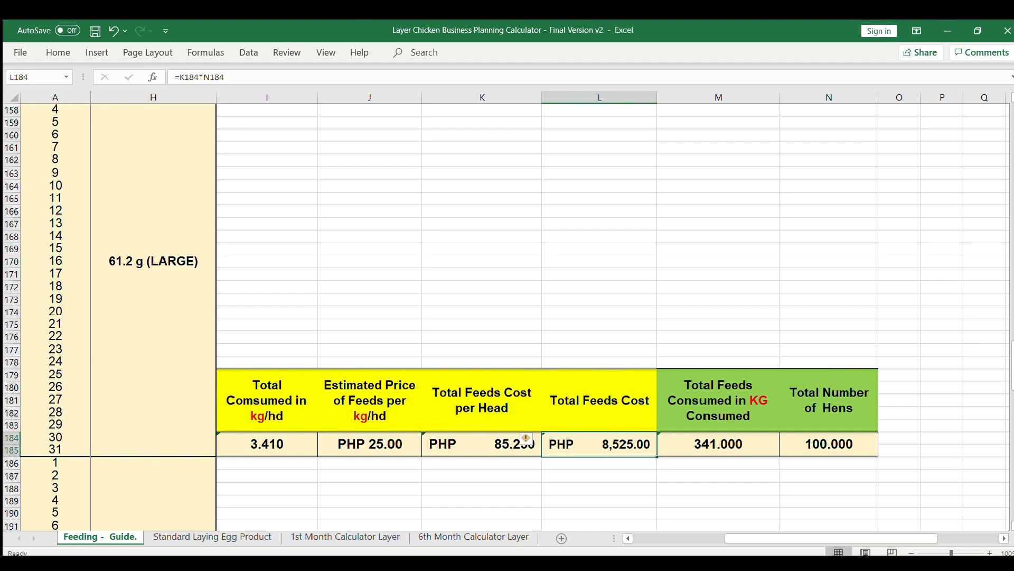
{"action": "left_click", "coordinate": [719, 444]}
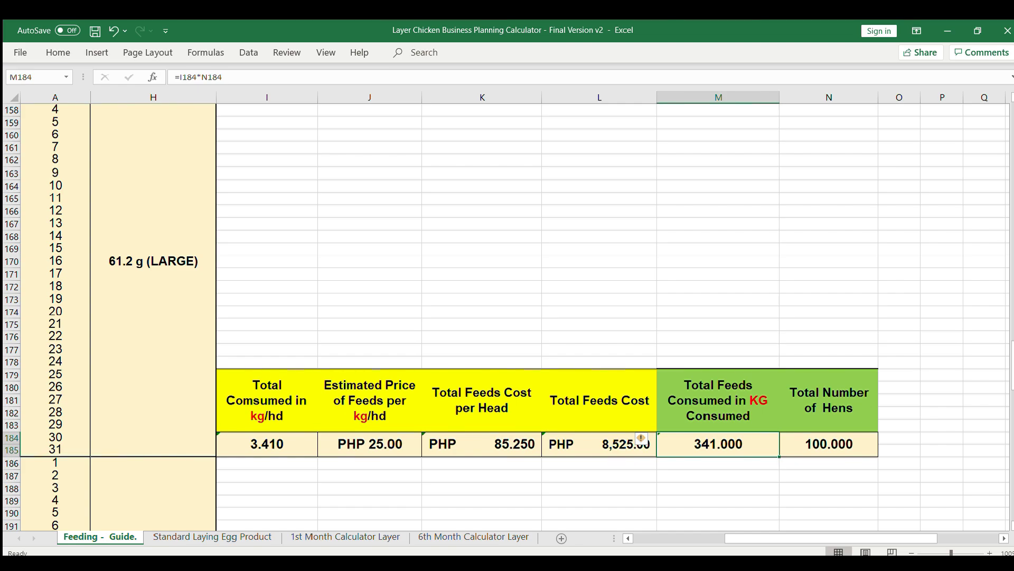
{"action": "left_click_drag", "start_coordinate": [831, 538], "coordinate": [740, 537]}
{"action": "left_click", "coordinate": [474, 536]}
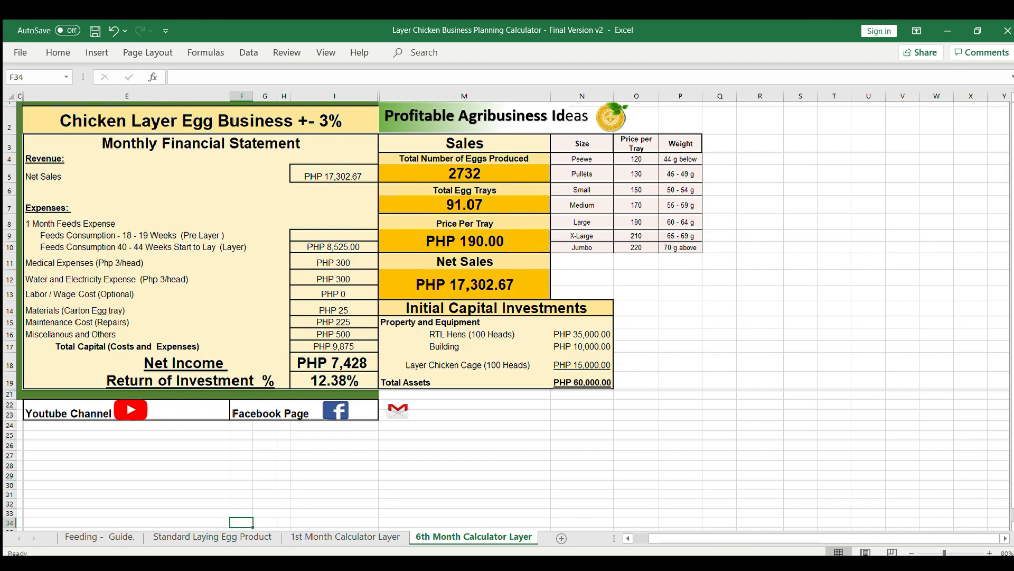
Confirm the feeds cost links to 'Feeding - Guide.'!L184 and select the medical-to-miscellaneous expenses I11:I16.
{"action": "left_click", "coordinate": [333, 246]}
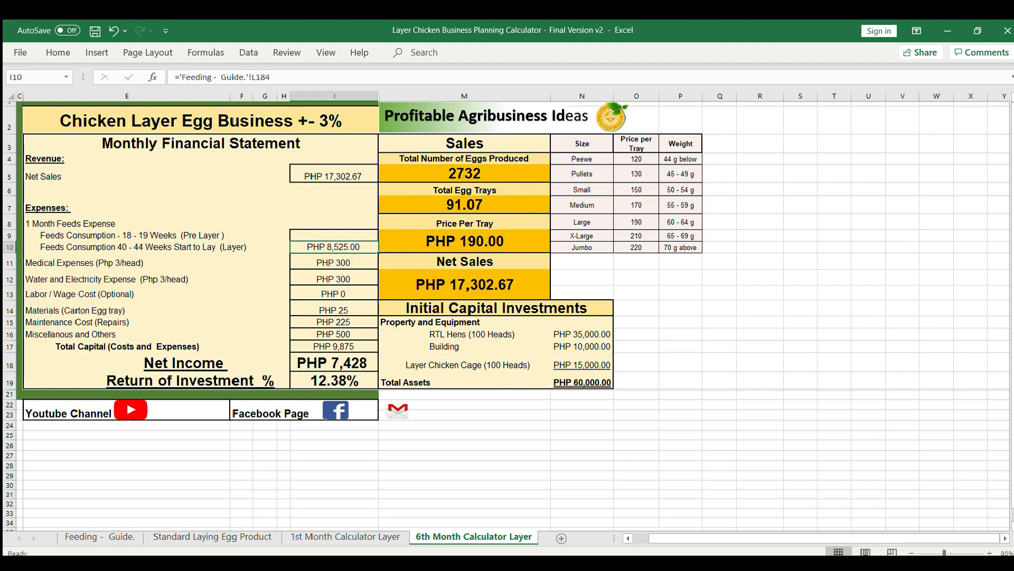
{"action": "left_click_drag", "start_coordinate": [334, 263], "coordinate": [334, 334]}
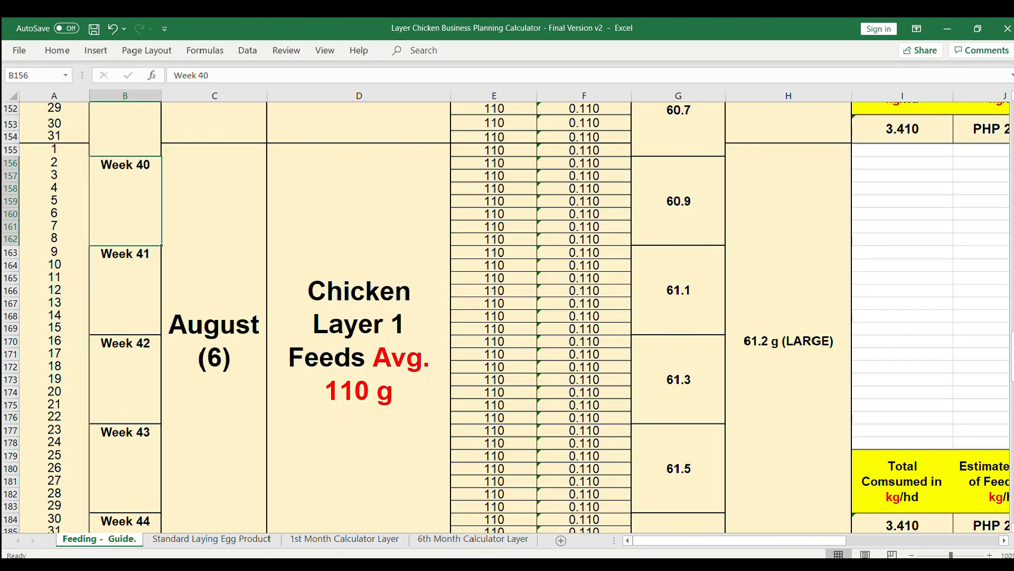
{"action": "left_click", "coordinate": [214, 339]}
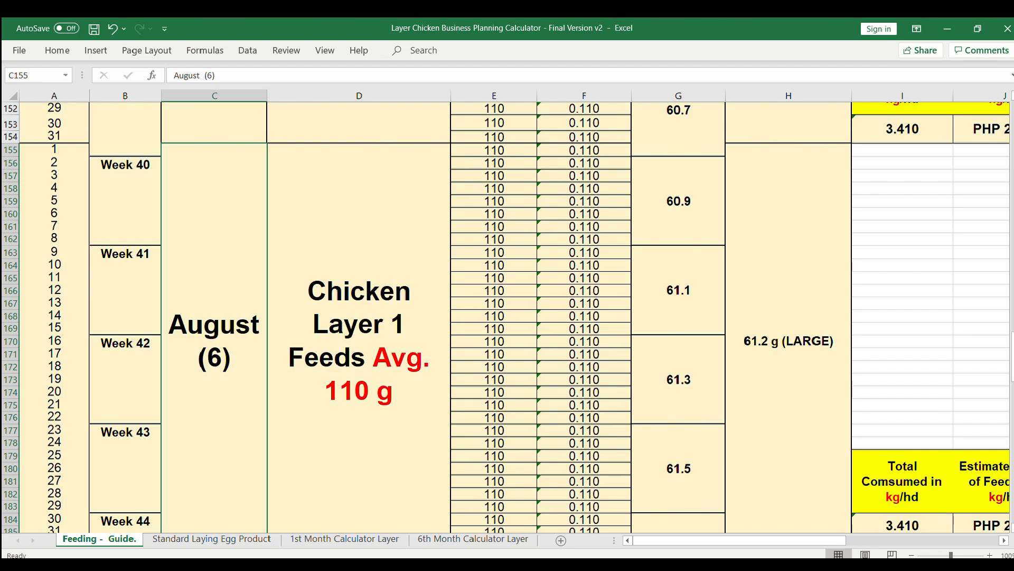
{"action": "scroll", "coordinate": [506, 317], "scroll_direction": "down", "scroll_amount": 1}
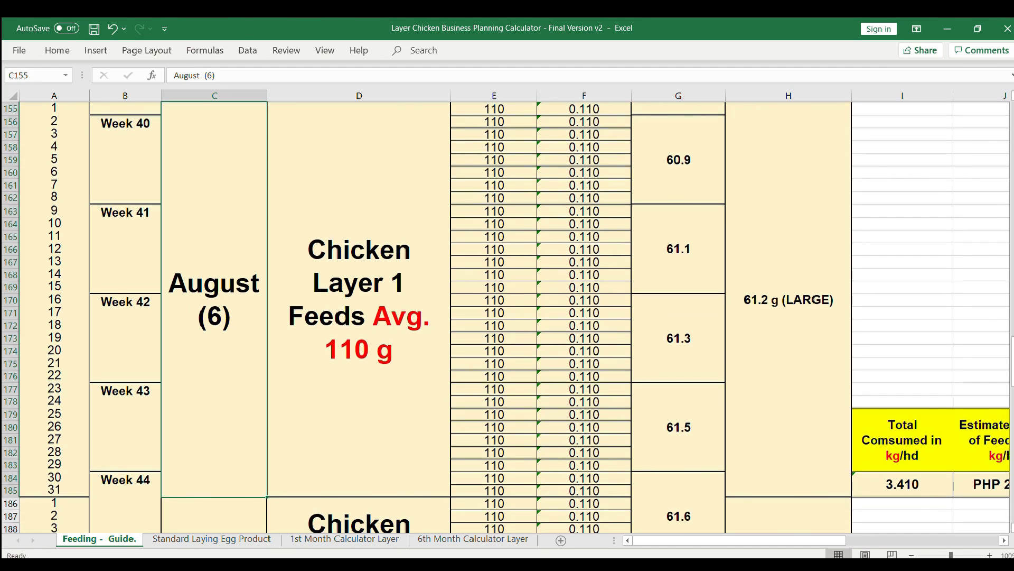
{"action": "scroll", "coordinate": [505, 317], "scroll_direction": "up", "scroll_amount": 1}
{"action": "left_click_drag", "start_coordinate": [53, 149], "coordinate": [53, 530]}
{"action": "left_click_drag", "start_coordinate": [125, 164], "coordinate": [125, 531]}
{"action": "scroll", "coordinate": [506, 317], "scroll_direction": "up", "scroll_amount": 3}
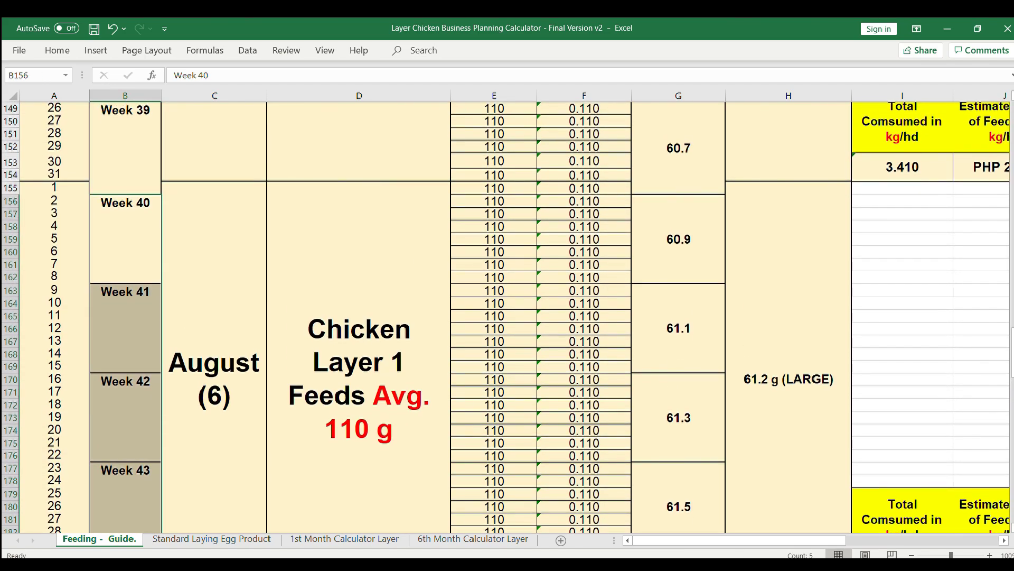
{"action": "scroll", "coordinate": [505, 317], "scroll_direction": "down", "scroll_amount": 1}
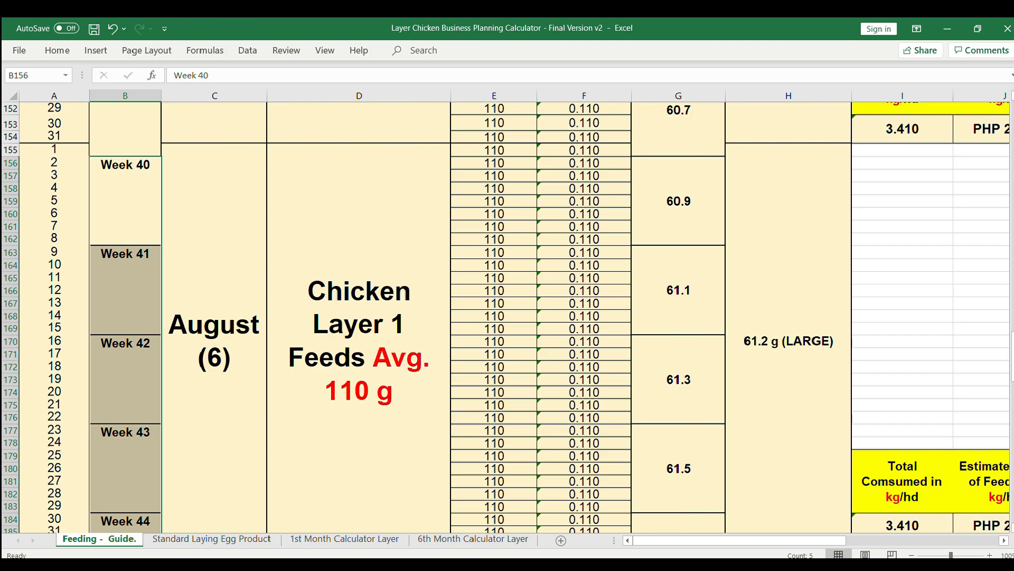
{"action": "left_click_drag", "start_coordinate": [494, 150], "coordinate": [495, 452]}
{"action": "scroll", "coordinate": [507, 317], "scroll_direction": "right", "scroll_amount": 2}
{"action": "scroll", "coordinate": [507, 317], "scroll_direction": "right", "scroll_amount": 3}
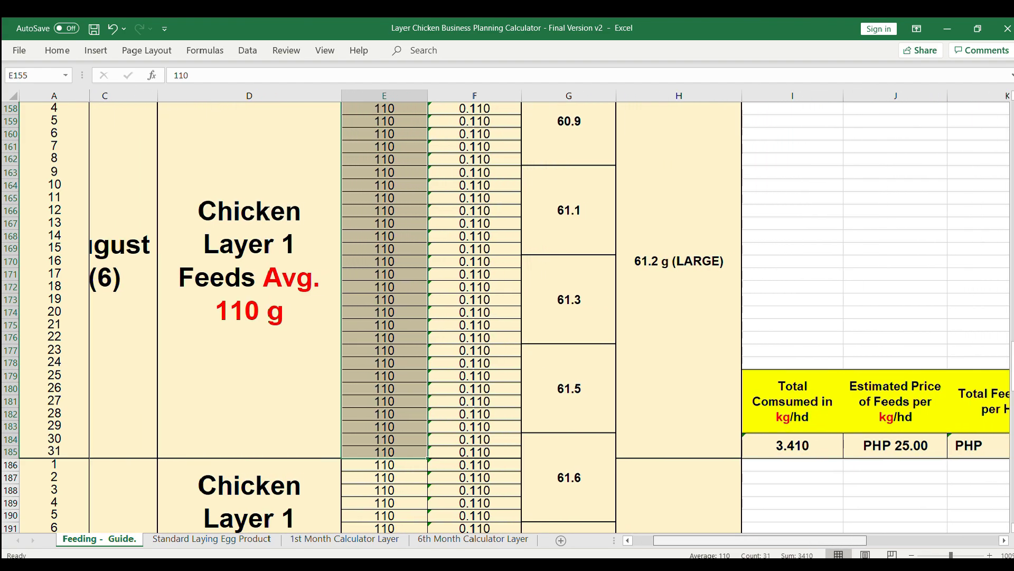
{"action": "scroll", "coordinate": [549, 317], "scroll_direction": "right", "scroll_amount": 1}
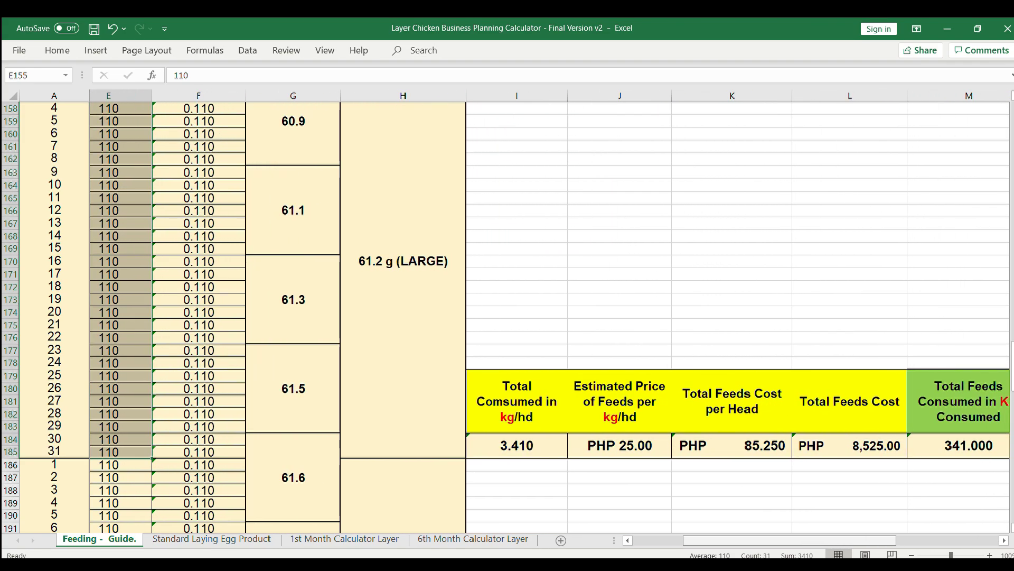
{"action": "left_click", "coordinate": [540, 445]}
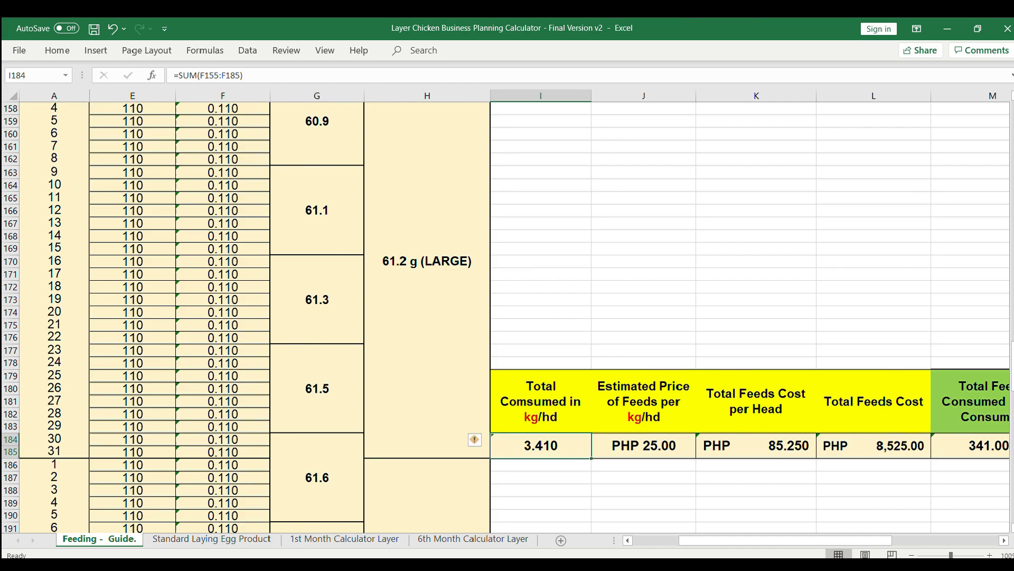
{"action": "left_click", "coordinate": [643, 446]}
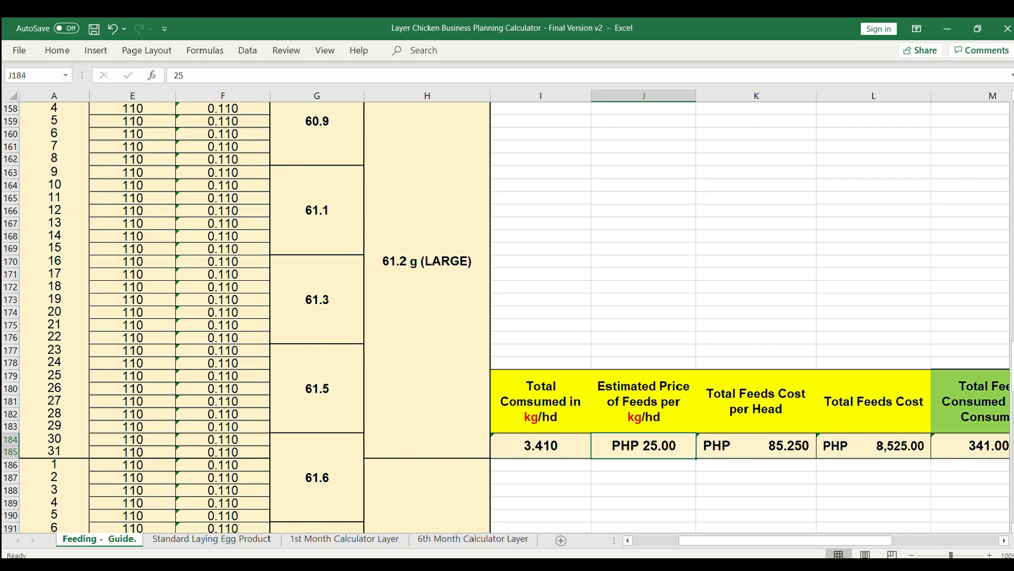
{"action": "left_click", "coordinate": [756, 446]}
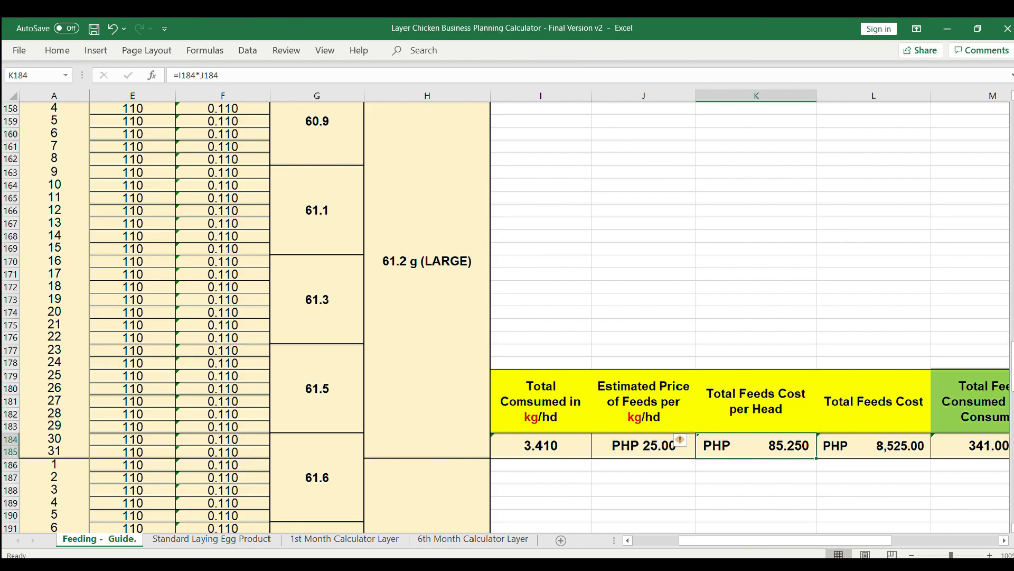
{"action": "scroll", "coordinate": [551, 317], "scroll_direction": "right", "scroll_amount": 3}
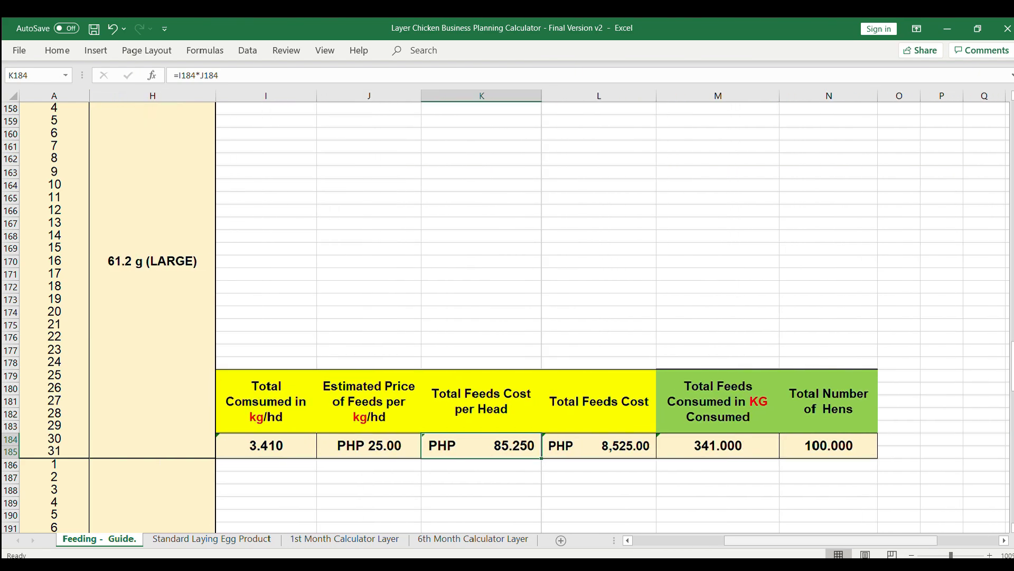
{"action": "left_click", "coordinate": [829, 445]}
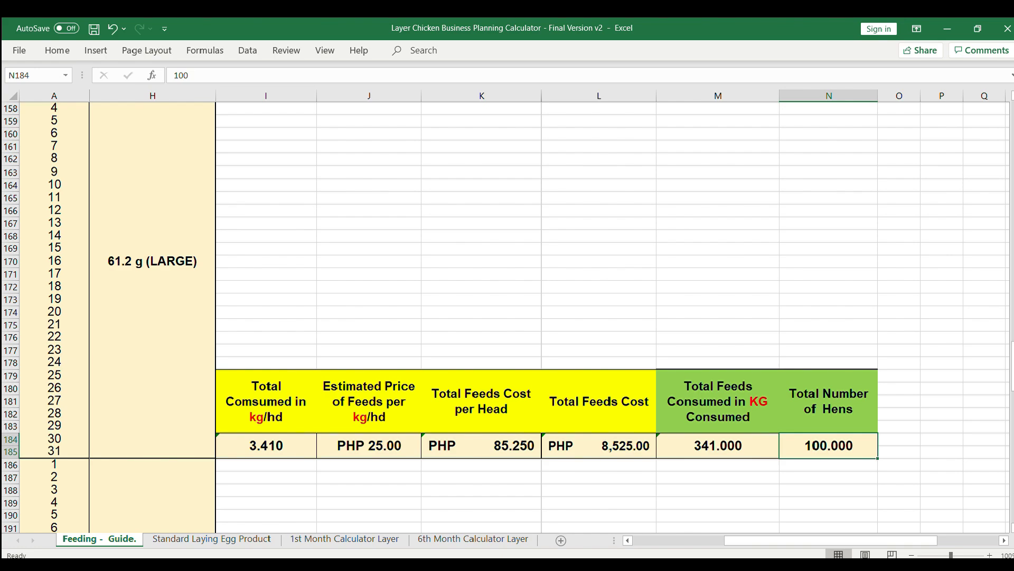
{"action": "left_click", "coordinate": [599, 445]}
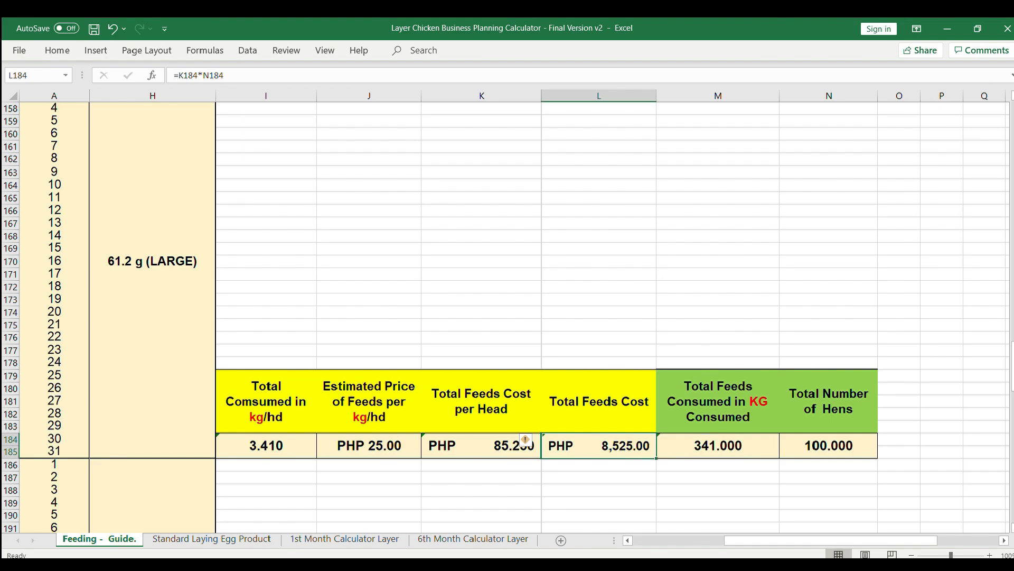
{"action": "left_click", "coordinate": [718, 446]}
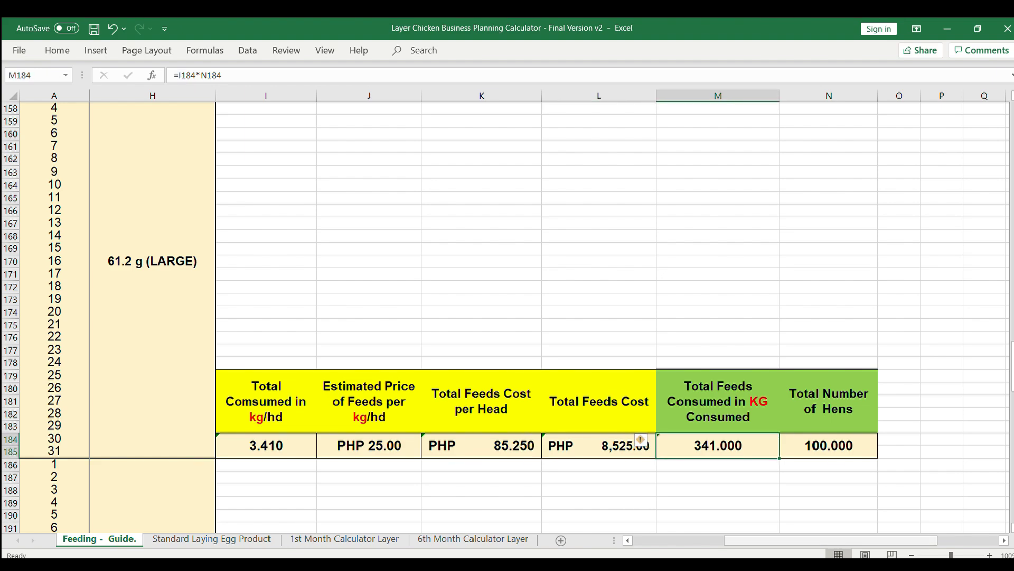
{"action": "scroll", "coordinate": [549, 316], "scroll_direction": "left", "scroll_amount": 5}
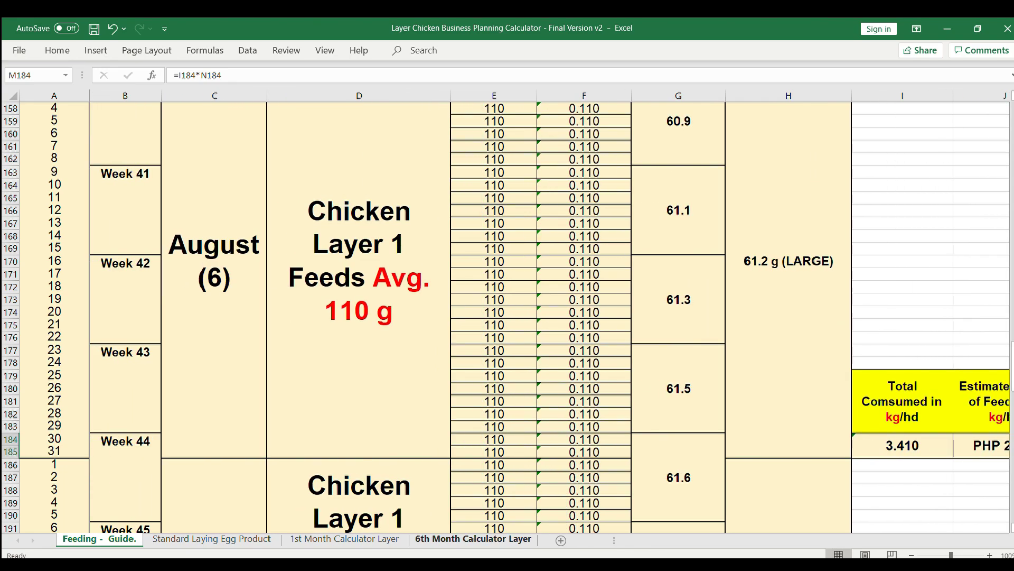
{"action": "left_click", "coordinate": [473, 538]}
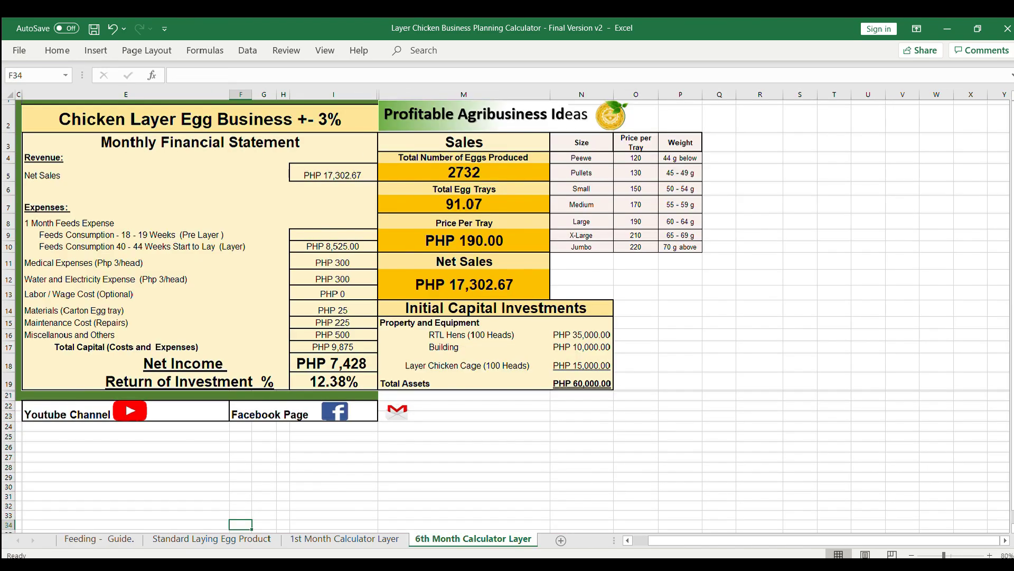
{"action": "left_click", "coordinate": [333, 247]}
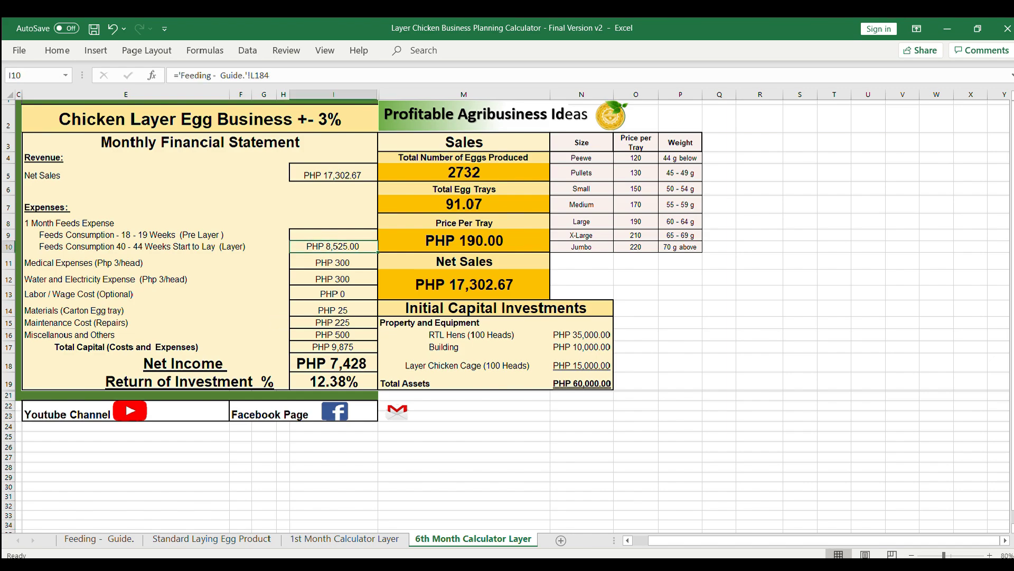
{"action": "left_click_drag", "start_coordinate": [333, 263], "coordinate": [332, 334]}
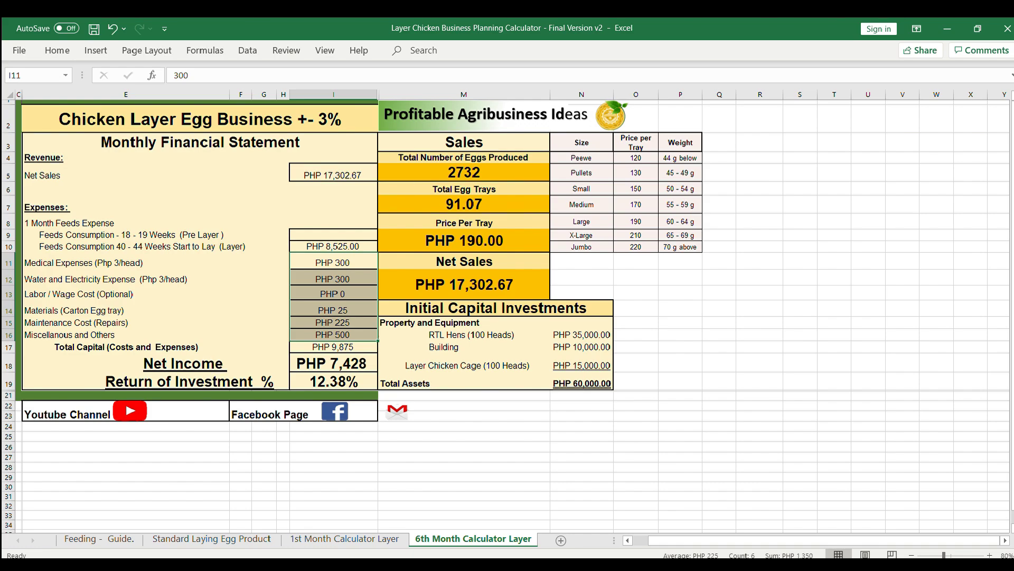
{"action": "left_click", "coordinate": [464, 141]}
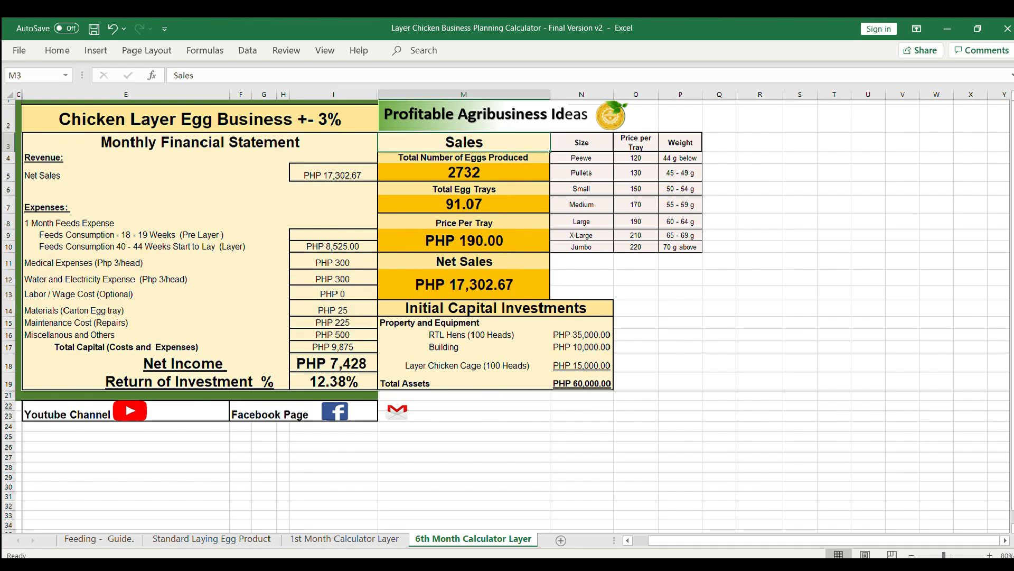
{"action": "left_click", "coordinate": [100, 538]}
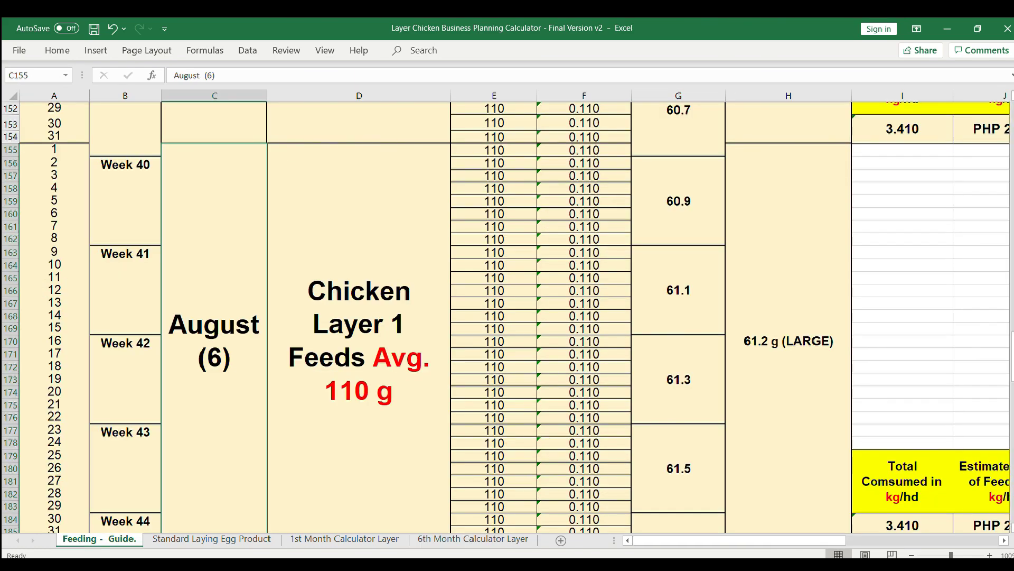
{"action": "left_click_drag", "start_coordinate": [125, 164], "coordinate": [125, 521]}
{"action": "scroll", "coordinate": [507, 317], "scroll_direction": "down", "scroll_amount": 3}
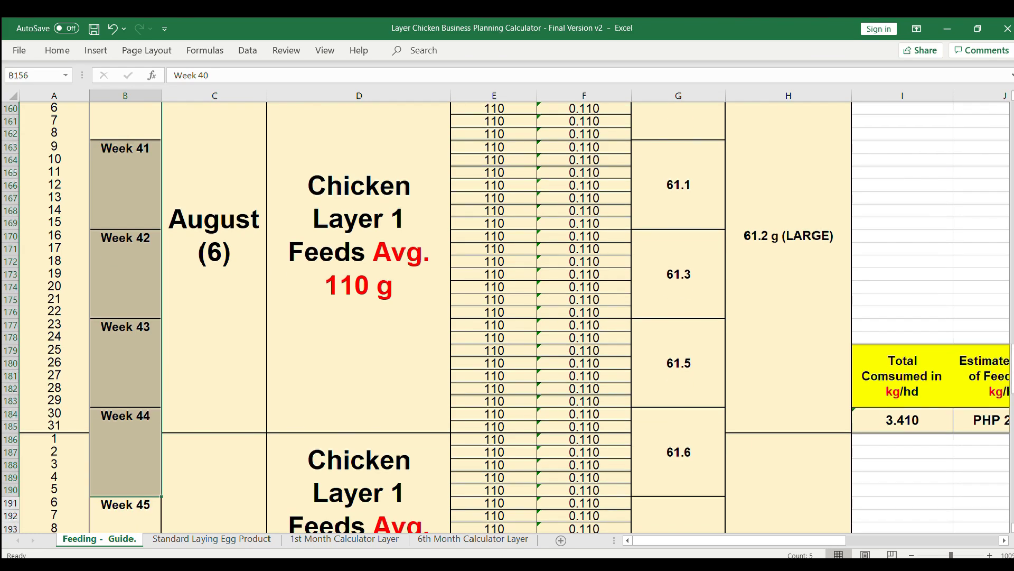
{"action": "scroll", "coordinate": [508, 317], "scroll_direction": "up", "scroll_amount": 4}
{"action": "left_click_drag", "start_coordinate": [54, 200], "coordinate": [54, 505]}
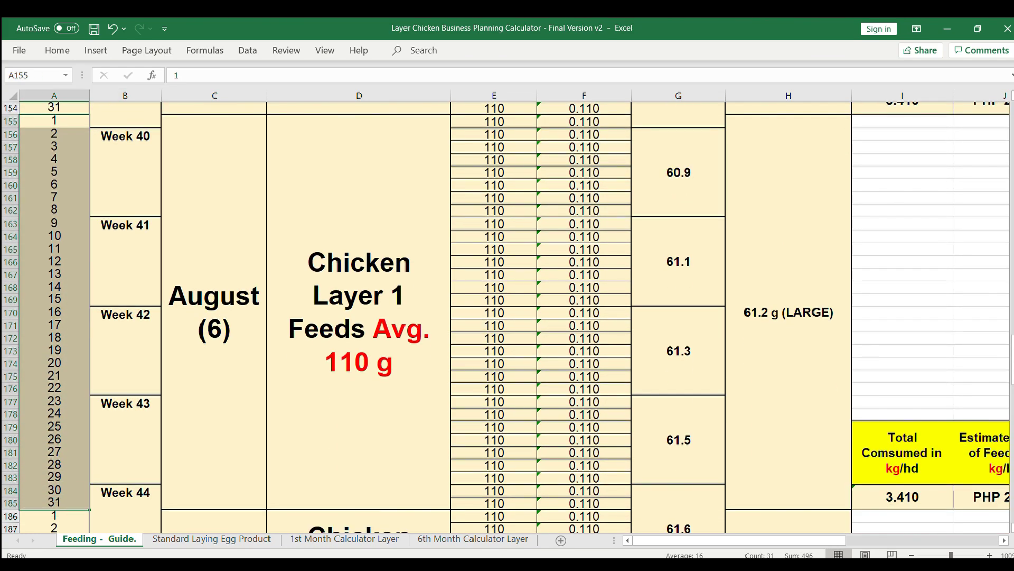
{"action": "left_click", "coordinate": [473, 538]}
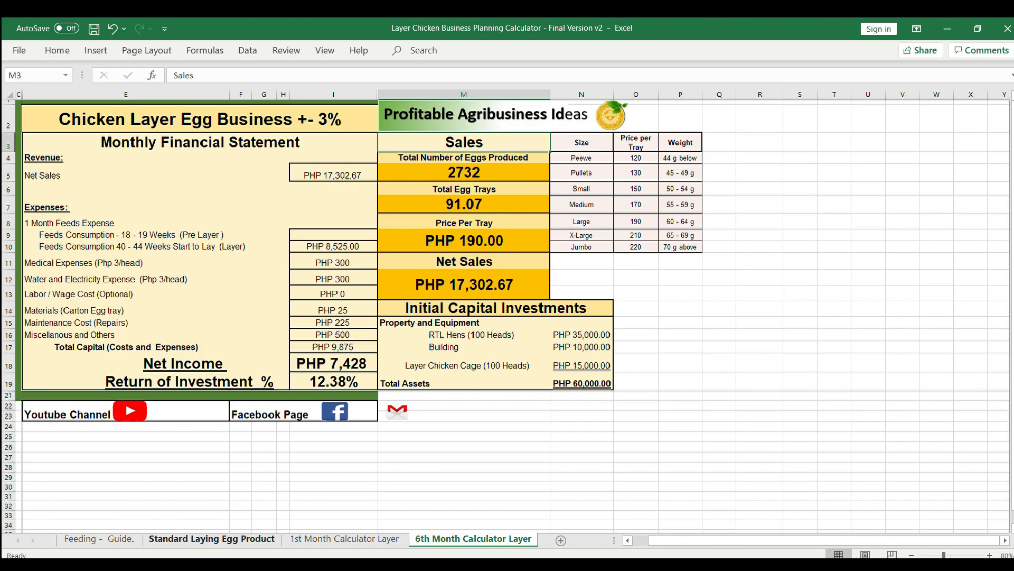
{"action": "left_click", "coordinate": [212, 538]}
{"action": "scroll", "coordinate": [507, 317], "scroll_direction": "down", "scroll_amount": 3}
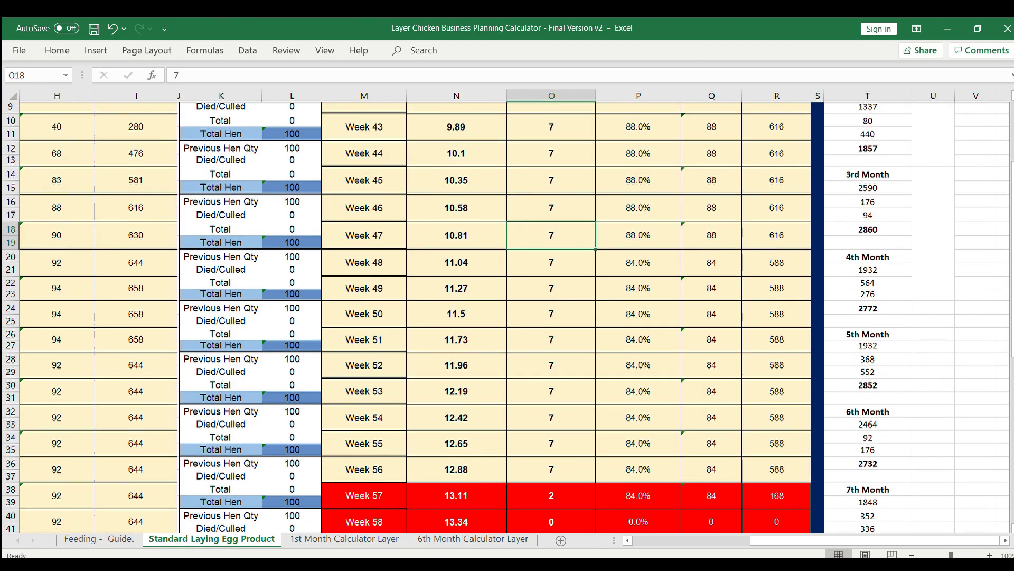
{"action": "left_click", "coordinate": [867, 452]}
{"action": "scroll", "coordinate": [507, 317], "scroll_direction": "up", "scroll_amount": 3}
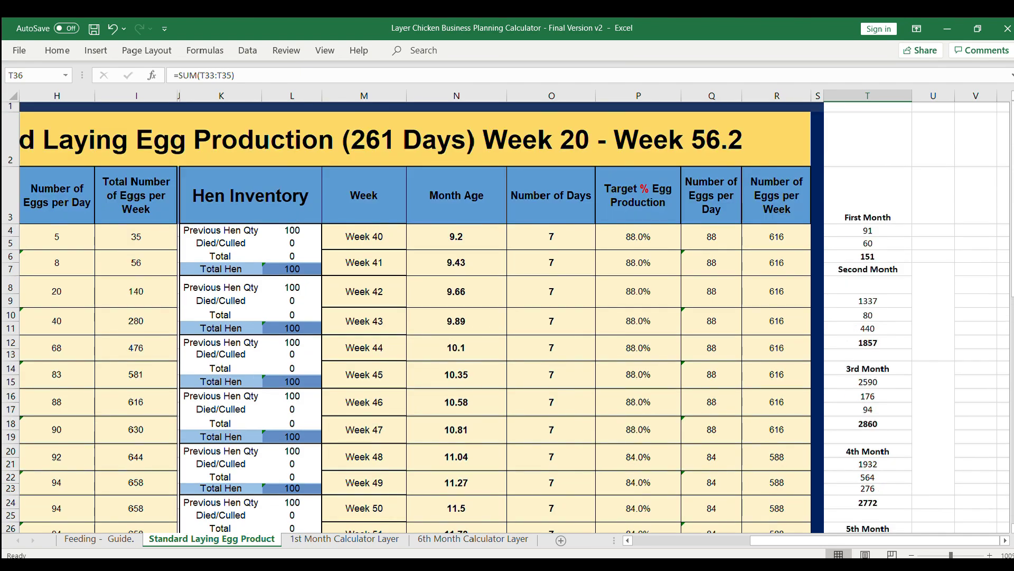
{"action": "left_click_drag", "start_coordinate": [364, 236], "coordinate": [777, 347]}
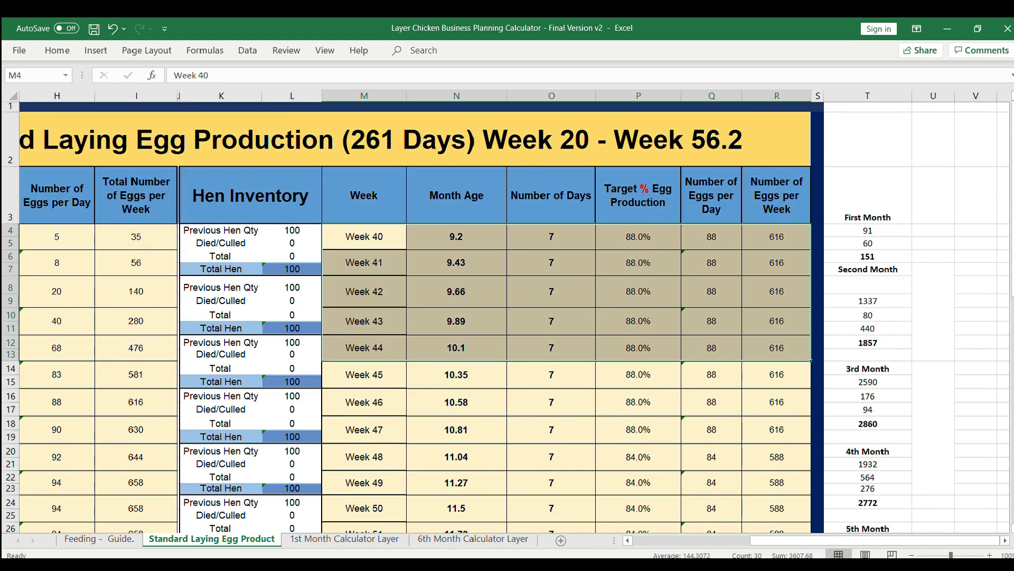
{"action": "scroll", "coordinate": [507, 317], "scroll_direction": "down", "scroll_amount": 2}
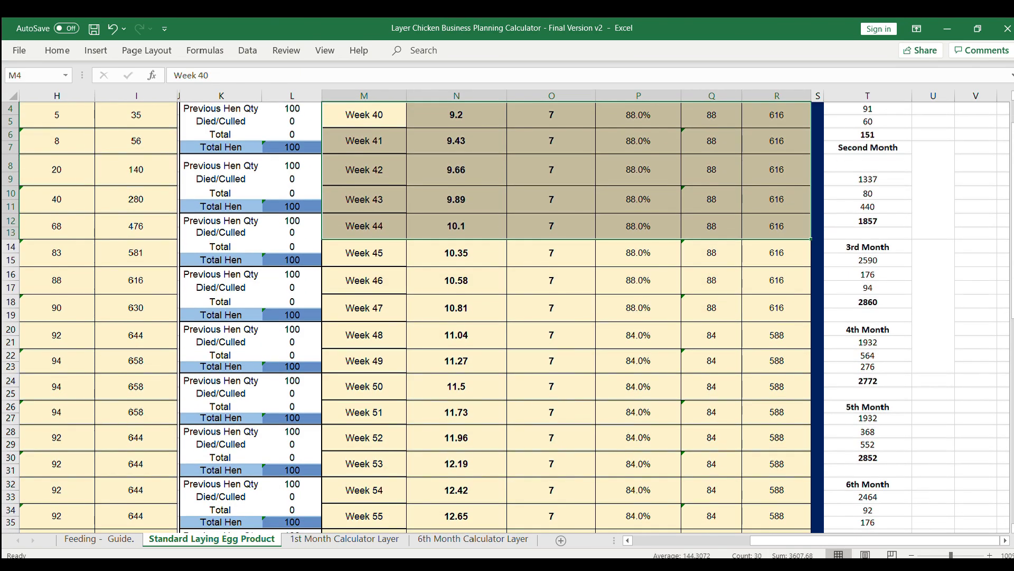
{"action": "left_click", "coordinate": [473, 538]}
{"action": "left_click", "coordinate": [464, 204]}
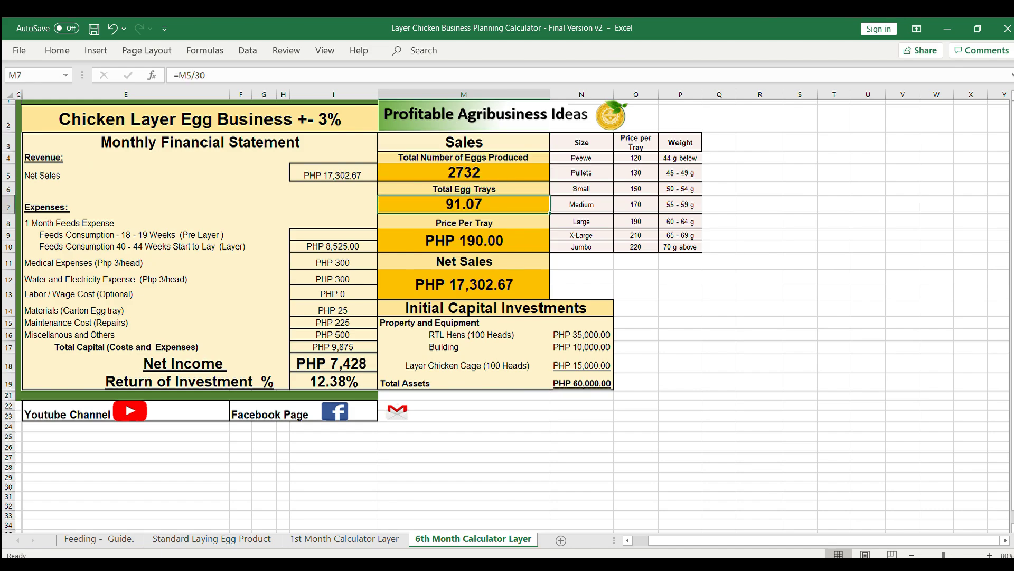
{"action": "left_click", "coordinate": [464, 240]}
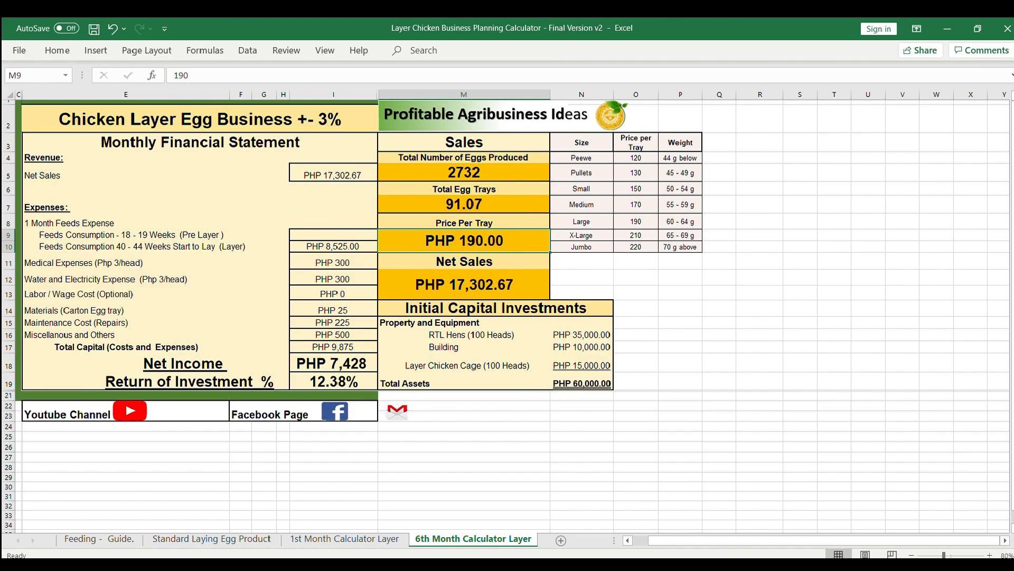
{"action": "left_click_drag", "start_coordinate": [581, 142], "coordinate": [635, 246]}
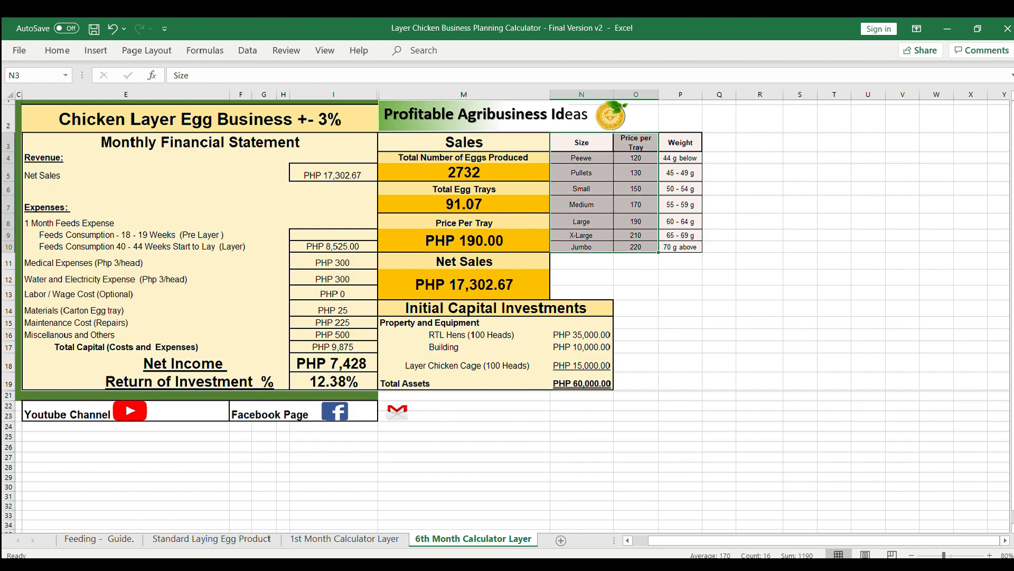
{"action": "left_click_drag", "start_coordinate": [581, 221], "coordinate": [636, 221]}
{"action": "left_click", "coordinate": [464, 240]}
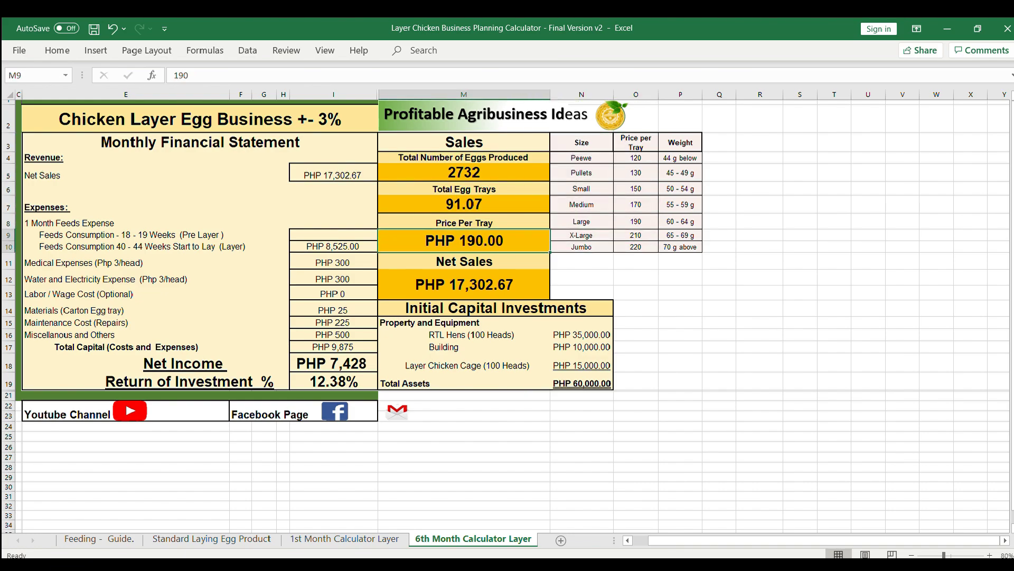
{"action": "left_click", "coordinate": [211, 539]}
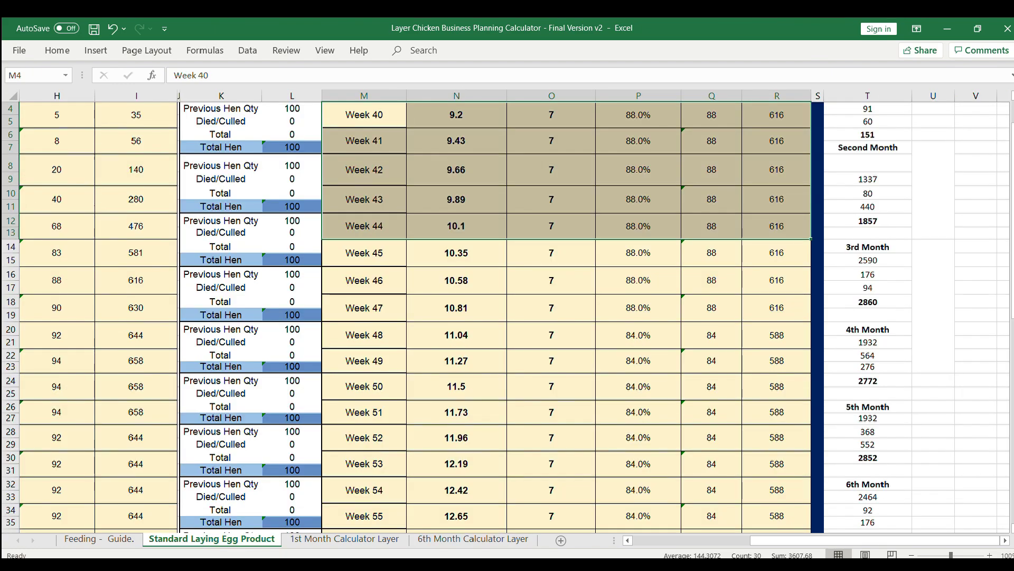
{"action": "left_click", "coordinate": [100, 538]}
{"action": "left_click", "coordinate": [359, 312]}
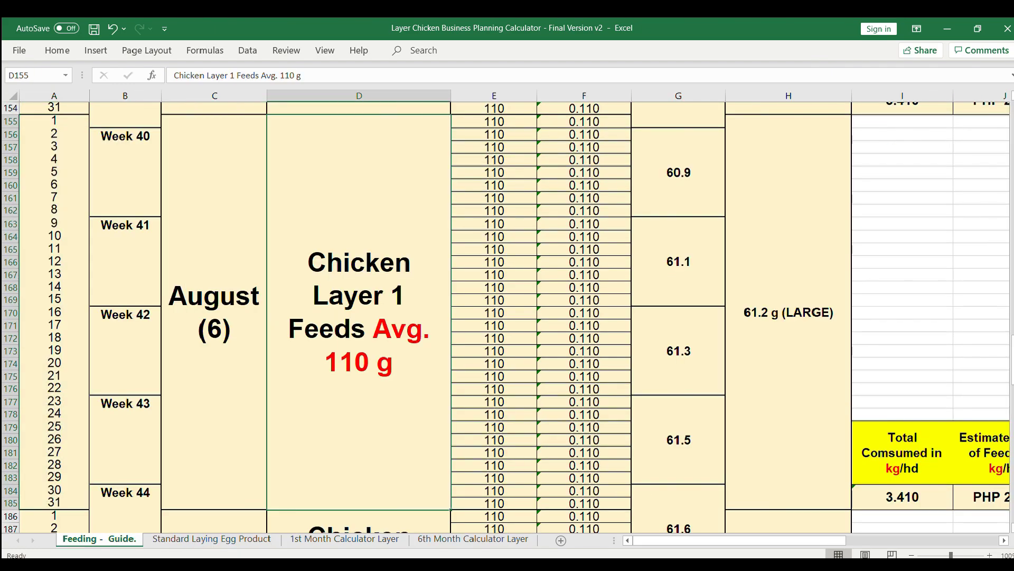
Note the 61.2 g (LARGE) egg weight, then inspect the 6th month's net sales, net income, total capital and ROI formulas.
{"action": "left_click", "coordinate": [788, 312]}
{"action": "left_click", "coordinate": [344, 538]}
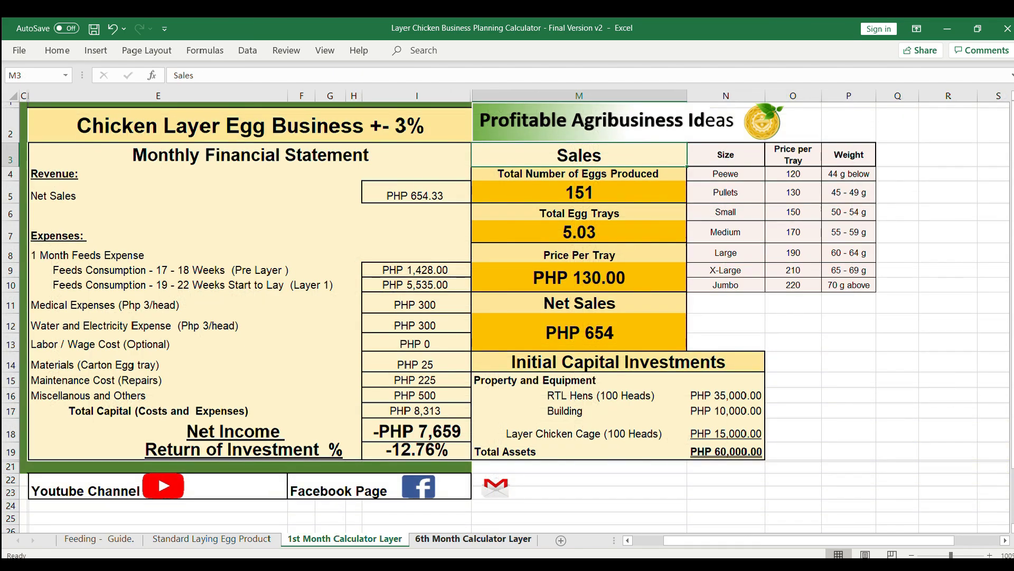
{"action": "left_click", "coordinate": [473, 538]}
{"action": "left_click", "coordinate": [464, 284]}
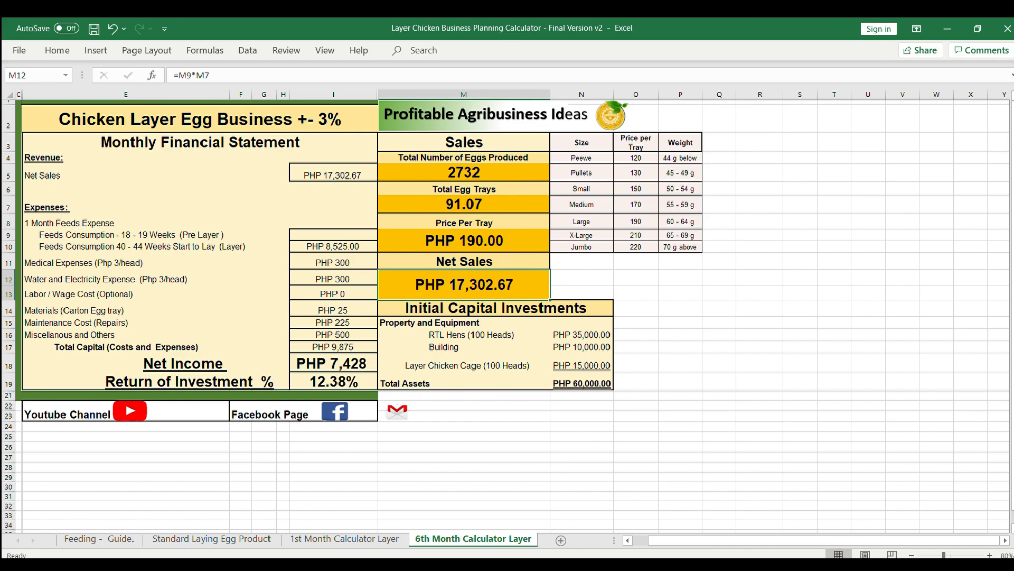
{"action": "left_click", "coordinate": [333, 363]}
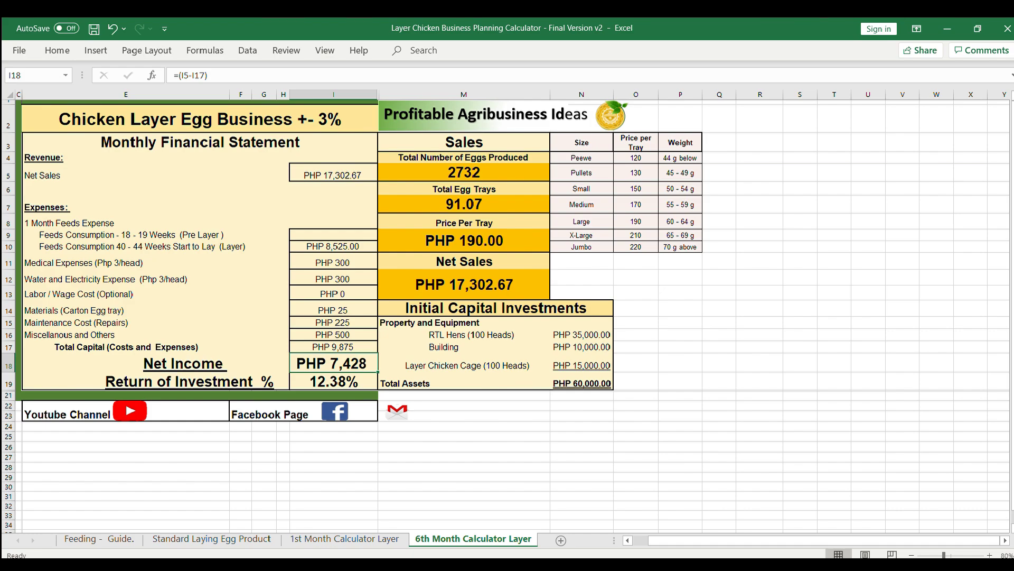
{"action": "left_click", "coordinate": [334, 347]}
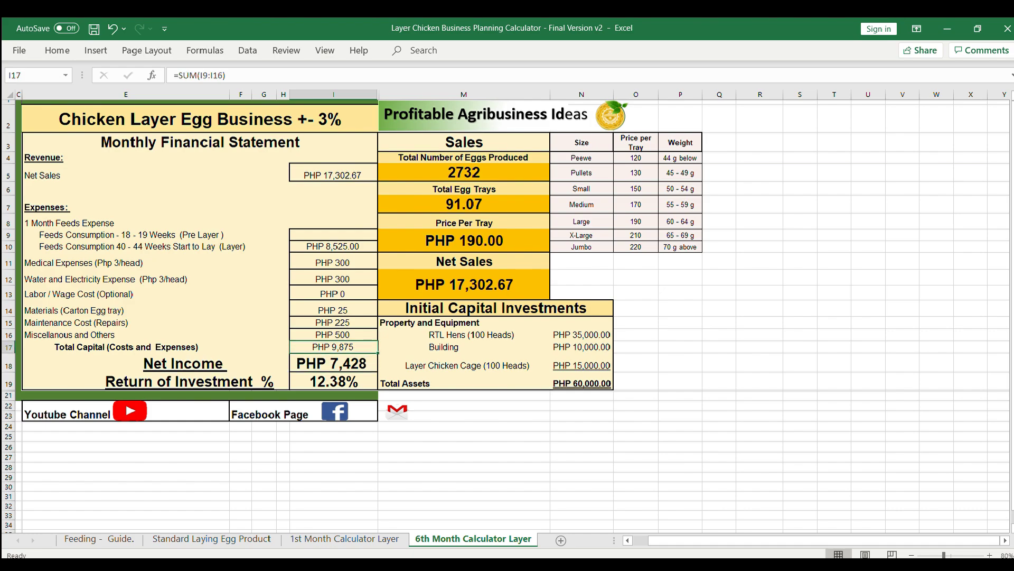
{"action": "left_click", "coordinate": [333, 381]}
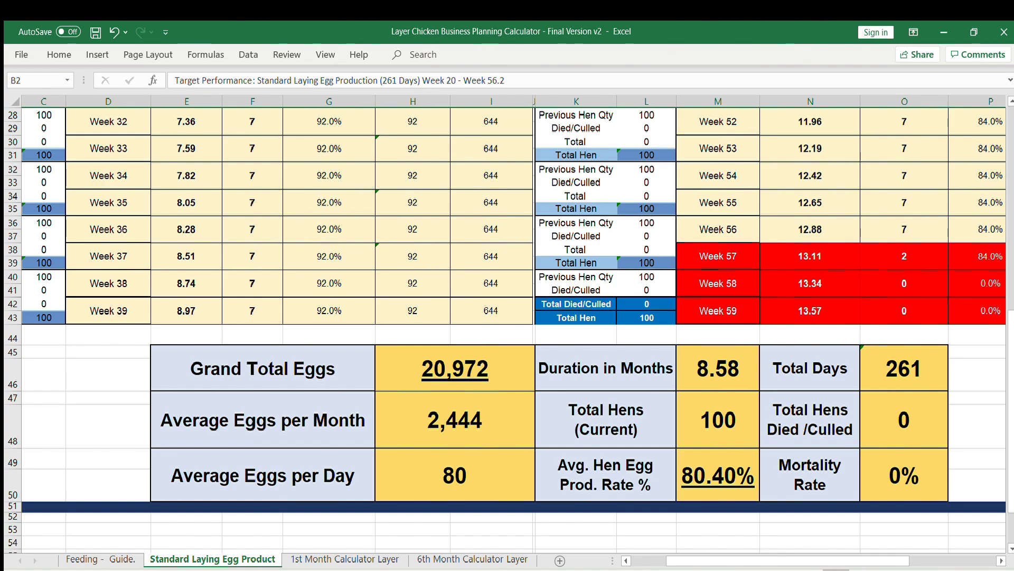
{"action": "left_click_drag", "start_coordinate": [263, 368], "coordinate": [901, 481]}
{"action": "scroll", "coordinate": [507, 317], "scroll_direction": "up", "scroll_amount": 4}
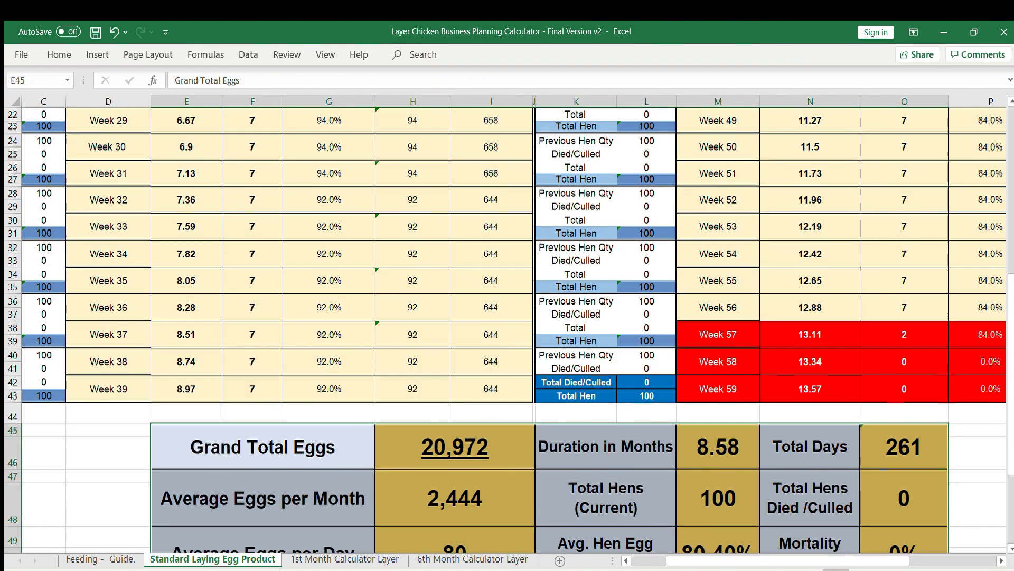
{"action": "scroll", "coordinate": [507, 317], "scroll_direction": "down", "scroll_amount": 4}
{"action": "left_click", "coordinate": [904, 475]}
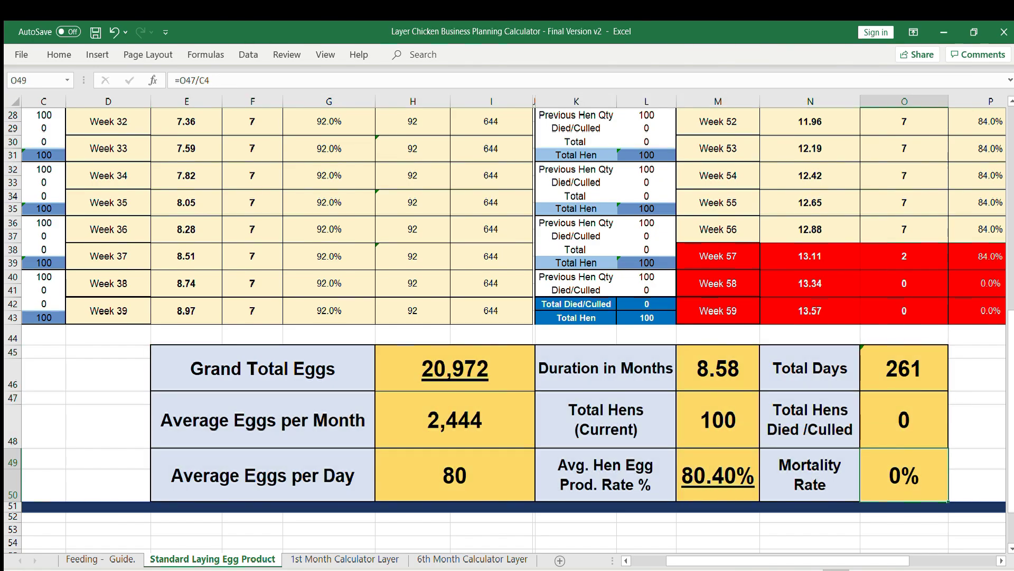
{"action": "scroll", "coordinate": [507, 317], "scroll_direction": "up", "scroll_amount": 1}
{"action": "scroll", "coordinate": [507, 317], "scroll_direction": "up", "scroll_amount": 8}
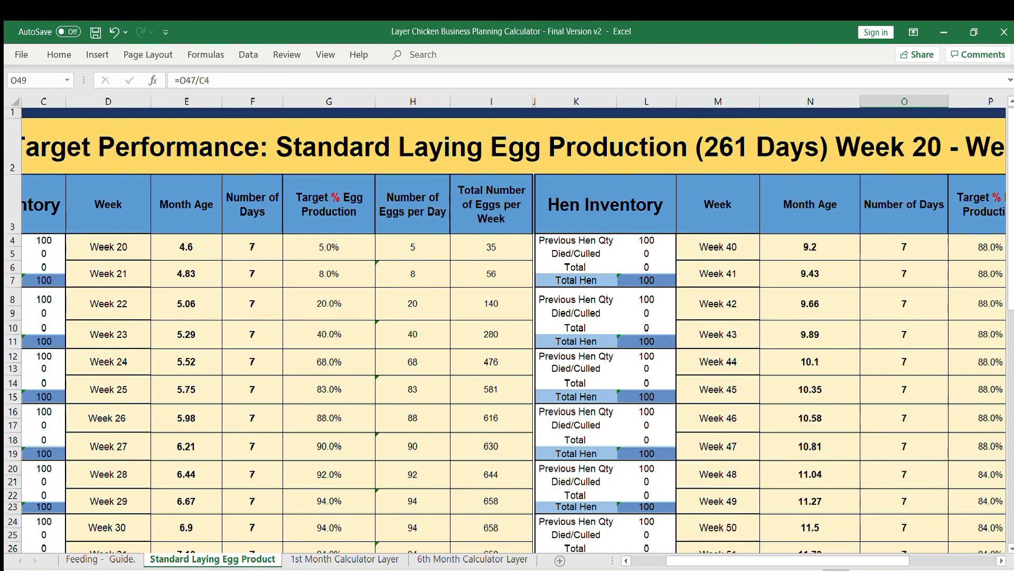
{"action": "scroll", "coordinate": [507, 317], "scroll_direction": "left", "scroll_amount": 3}
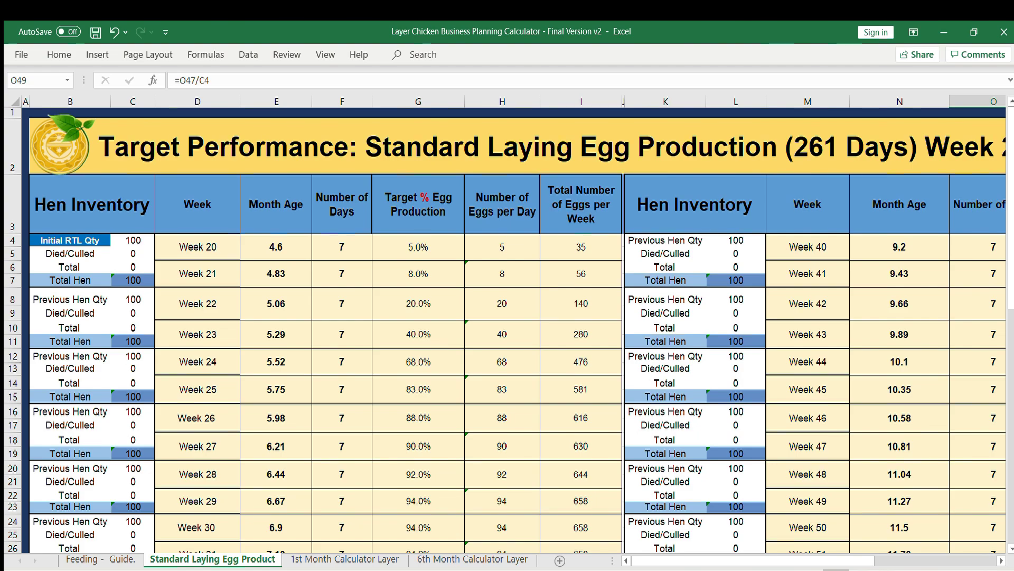
{"action": "left_click", "coordinate": [369, 147]}
{"action": "key", "text": "ctrl+a"}
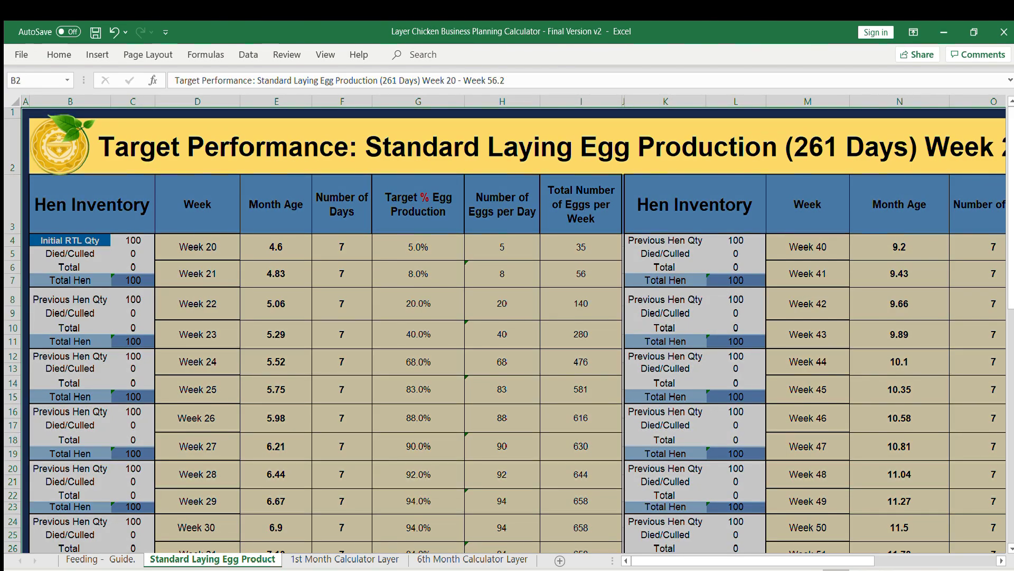
{"action": "scroll", "coordinate": [507, 317], "scroll_direction": "right", "scroll_amount": 5}
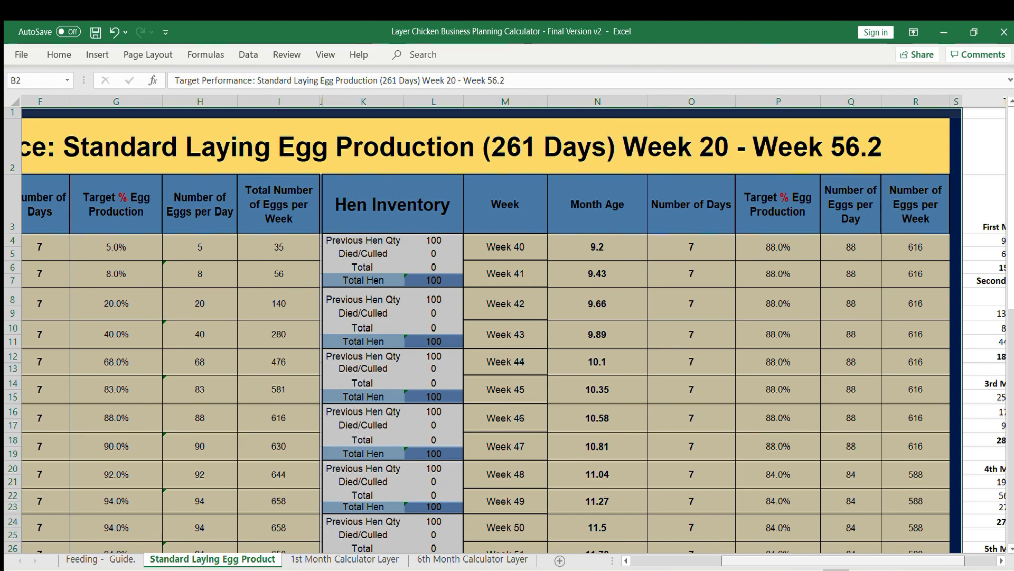
{"action": "scroll", "coordinate": [507, 317], "scroll_direction": "left", "scroll_amount": 5}
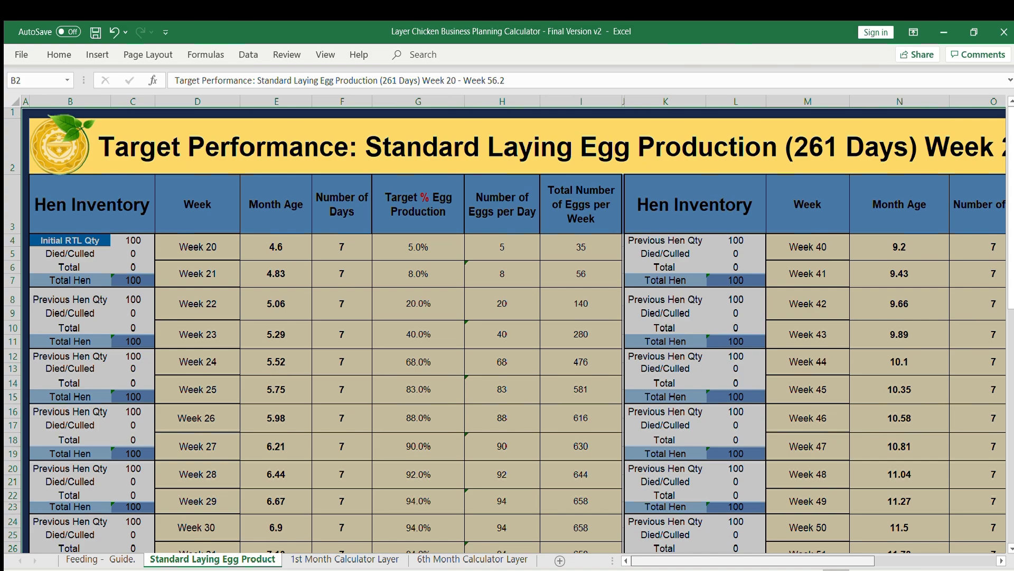
{"action": "left_click", "coordinate": [69, 240]}
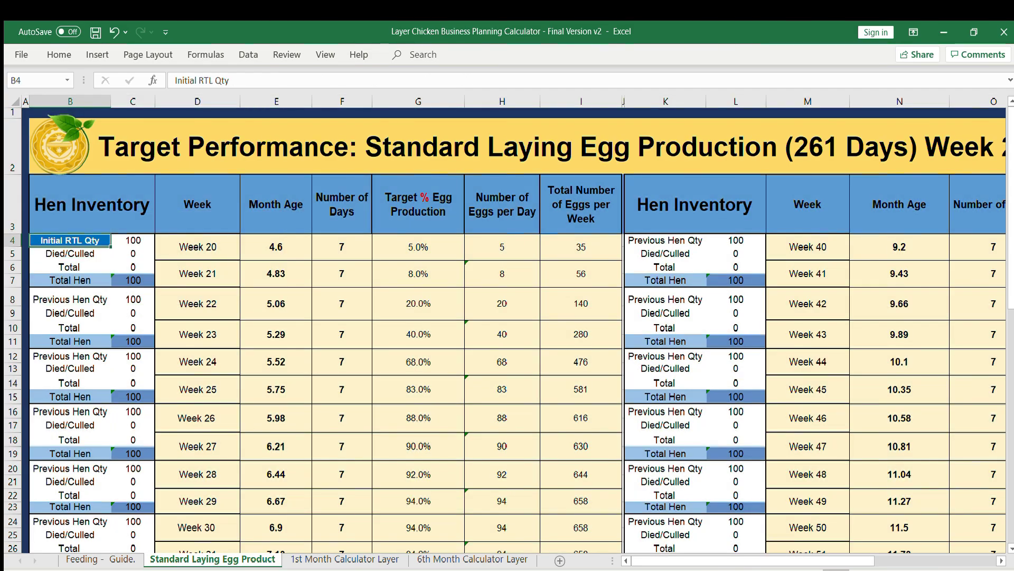
{"action": "left_click_drag", "start_coordinate": [70, 240], "coordinate": [132, 240]}
{"action": "left_click", "coordinate": [132, 240]}
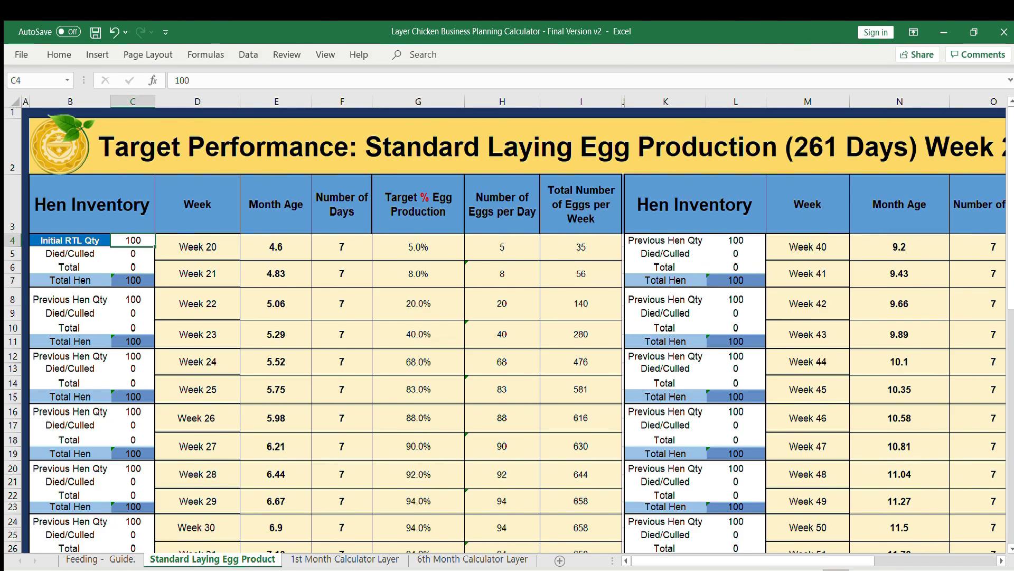
{"action": "scroll", "coordinate": [507, 328], "scroll_direction": "down", "scroll_amount": 1}
{"action": "scroll", "coordinate": [507, 328], "scroll_direction": "up", "scroll_amount": 1}
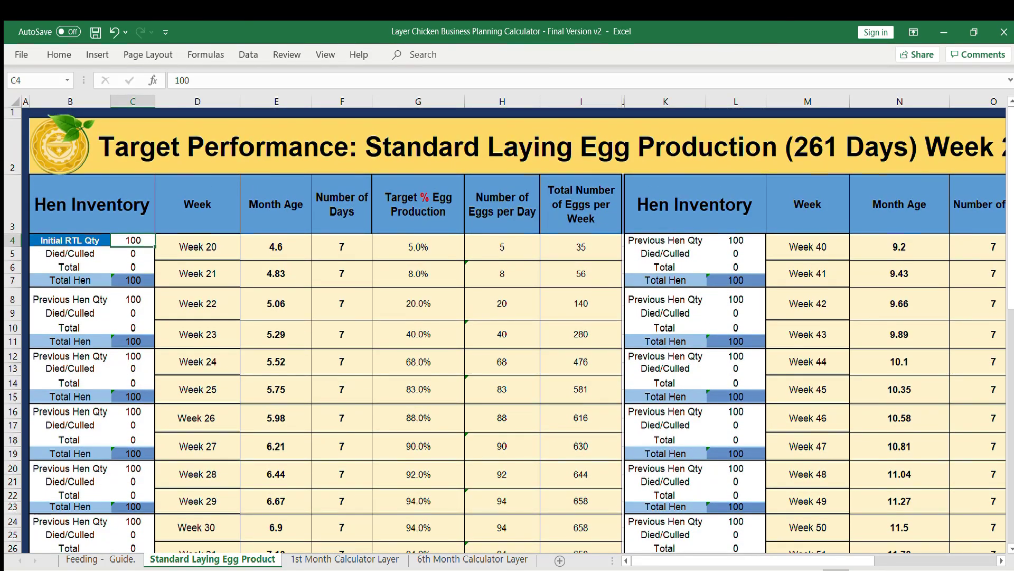
{"action": "scroll", "coordinate": [507, 327], "scroll_direction": "down", "scroll_amount": 8}
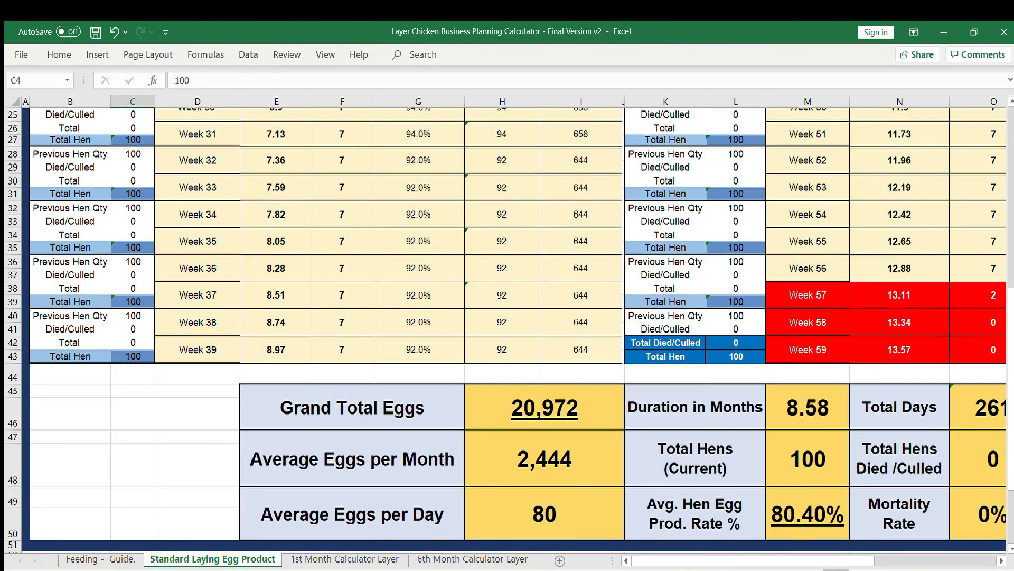
{"action": "left_click", "coordinate": [544, 407]}
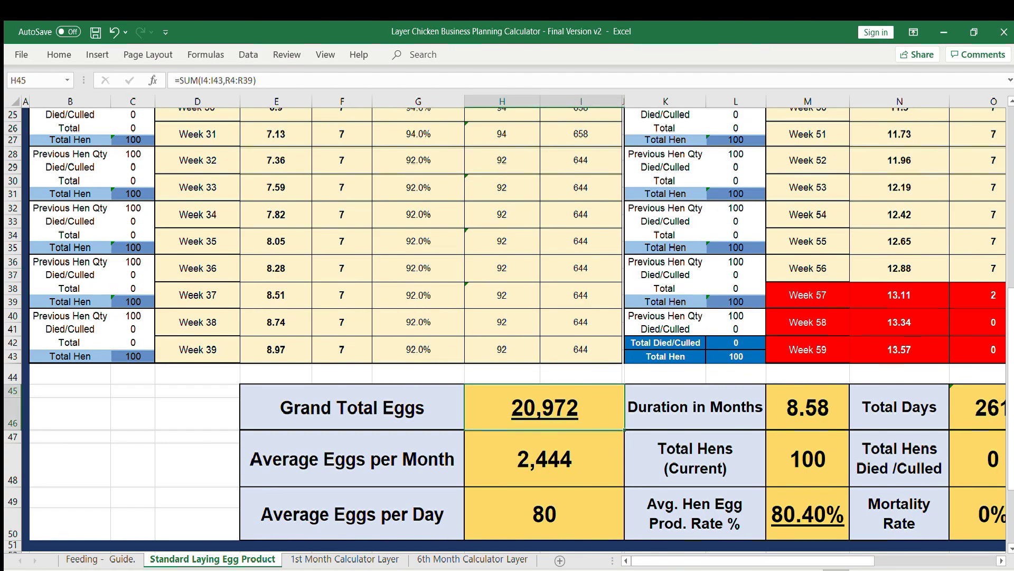
{"action": "scroll", "coordinate": [753, 560], "scroll_direction": "right", "scroll_amount": 1}
{"action": "scroll", "coordinate": [513, 331], "scroll_direction": "right", "scroll_amount": 1}
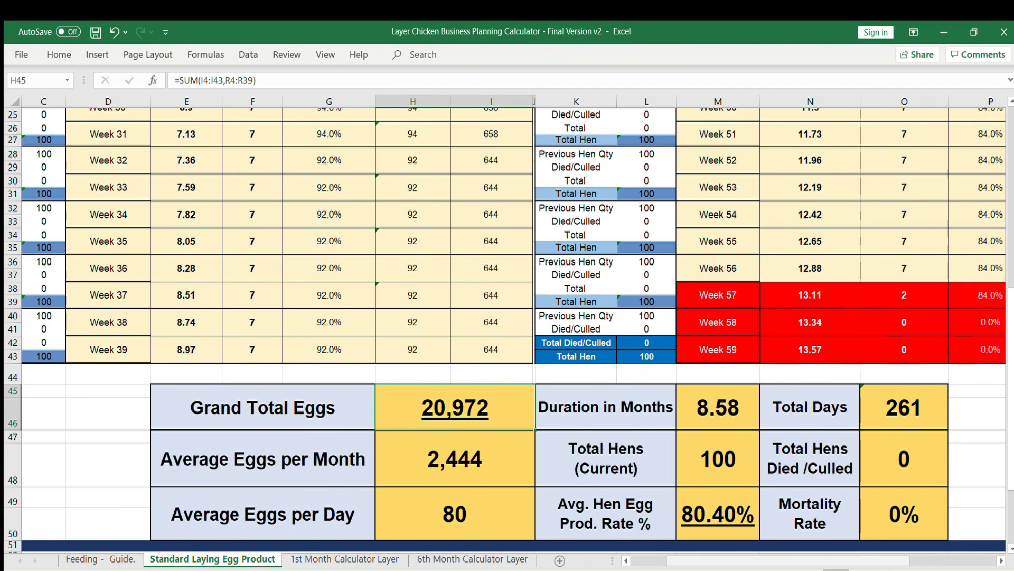
{"action": "left_click", "coordinate": [455, 458]}
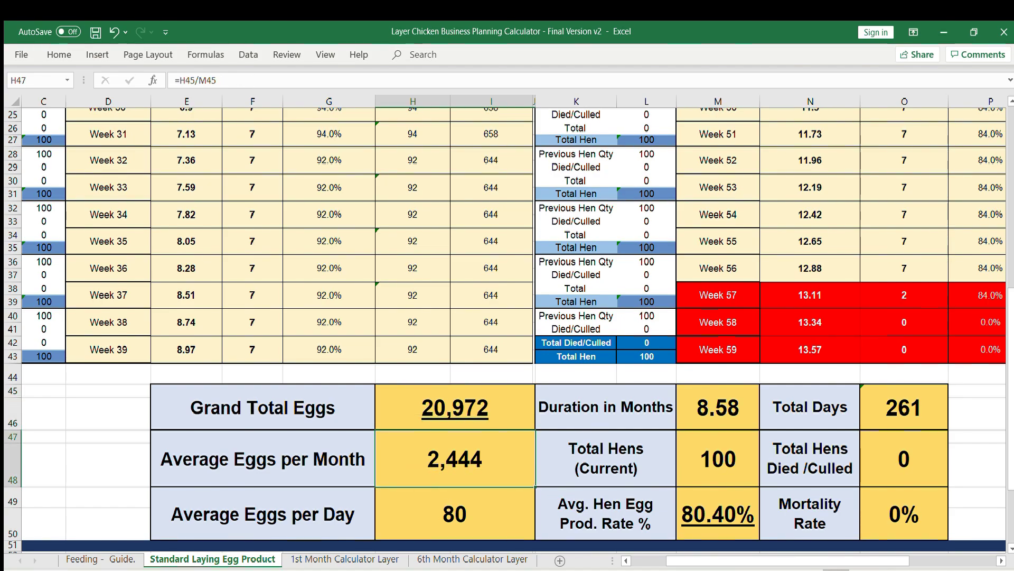
{"action": "left_click", "coordinate": [455, 513]}
{"action": "scroll", "coordinate": [507, 317], "scroll_direction": "down", "scroll_amount": 1}
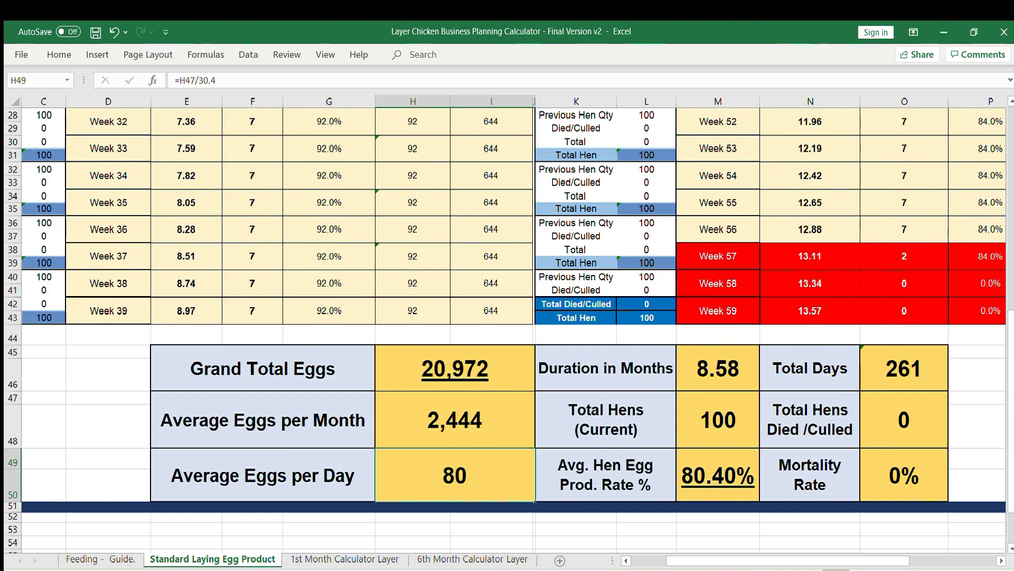
{"action": "left_click", "coordinate": [903, 475]}
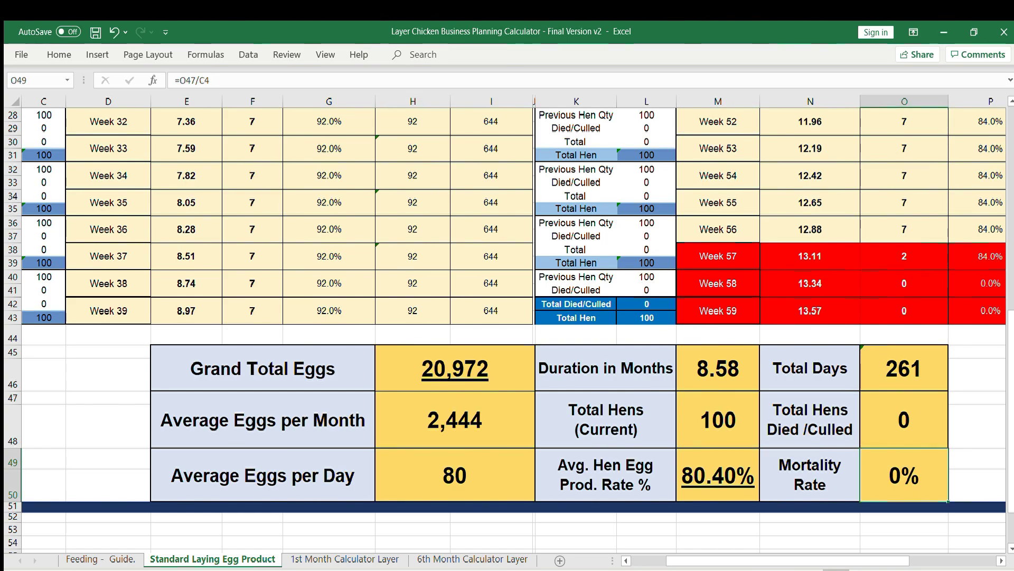
Enter 2 died/culled hens for Week 30 in C25 and check the updated mortality rate.
{"action": "scroll", "coordinate": [507, 306], "scroll_direction": "left", "scroll_amount": 2}
{"action": "scroll", "coordinate": [507, 307], "scroll_direction": "up", "scroll_amount": 5}
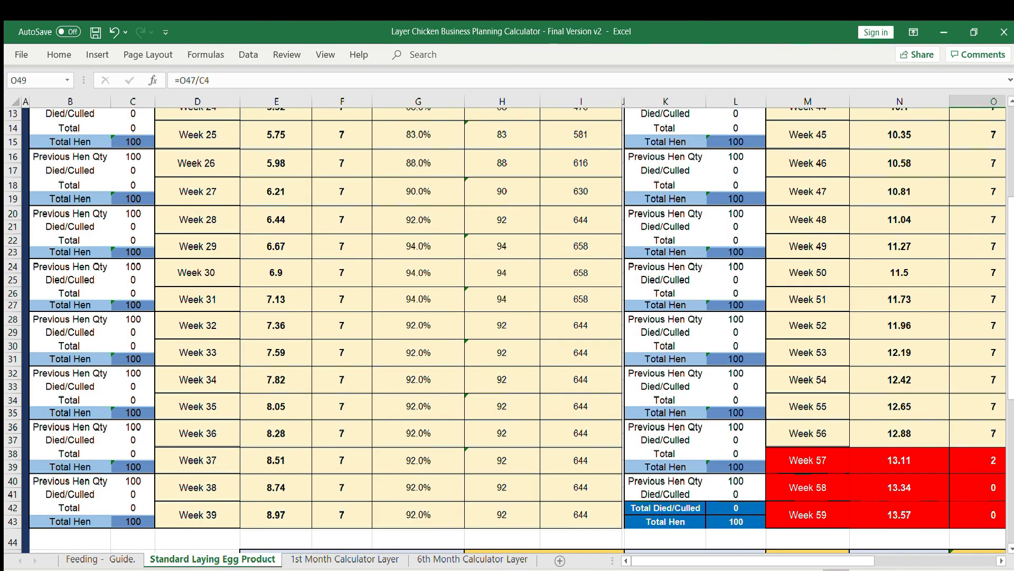
{"action": "left_click", "coordinate": [197, 272]}
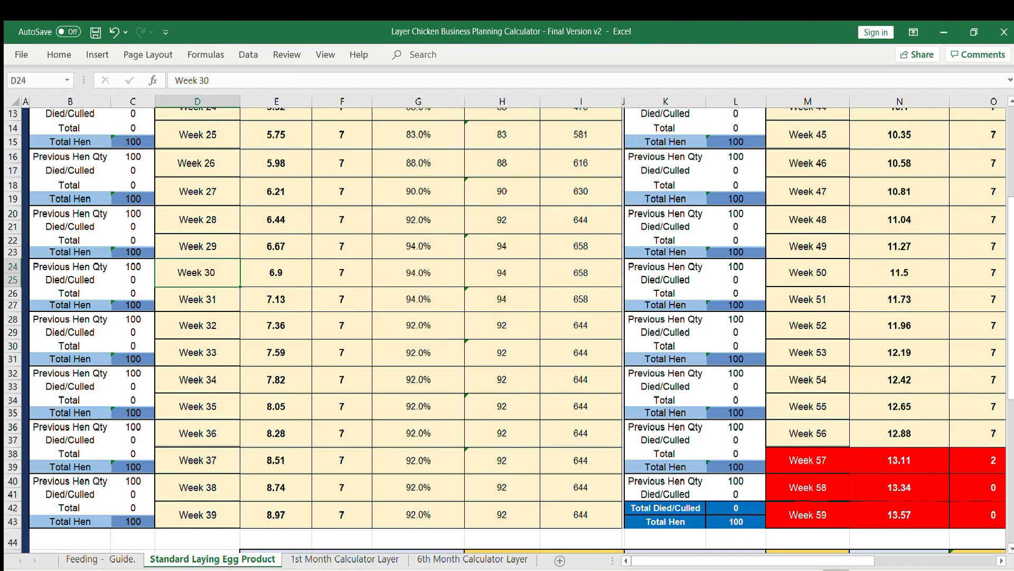
{"action": "left_click", "coordinate": [133, 279]}
{"action": "type", "text": "2"}
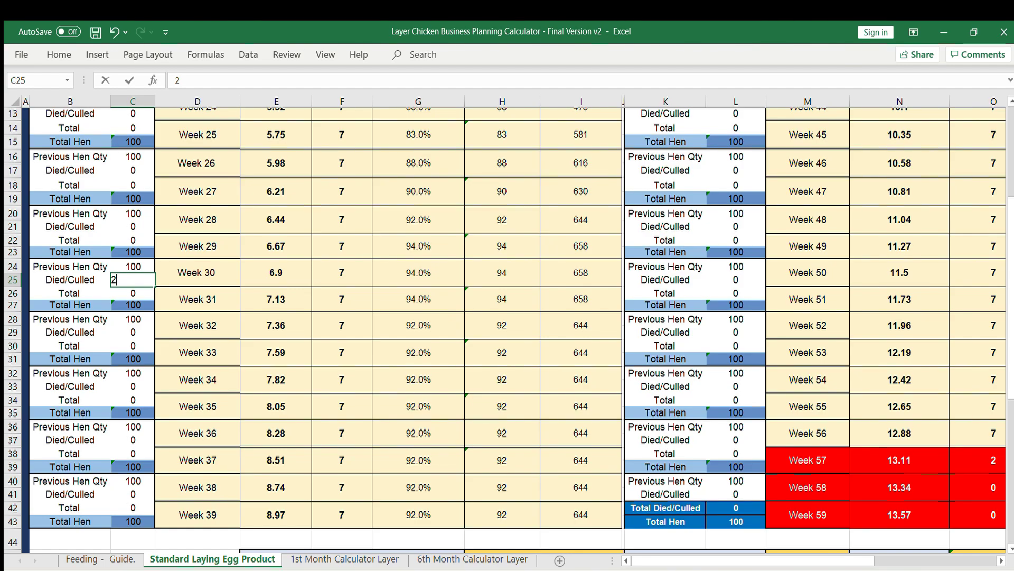
{"action": "key", "text": "Return"}
{"action": "scroll", "coordinate": [507, 316], "scroll_direction": "right", "scroll_amount": 3}
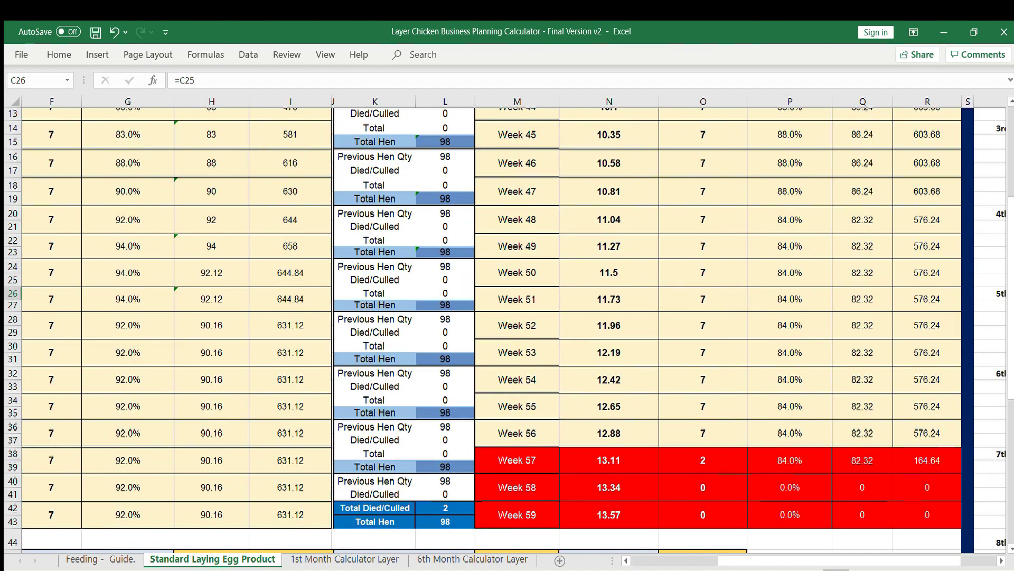
{"action": "scroll", "coordinate": [507, 328], "scroll_direction": "down", "scroll_amount": 5}
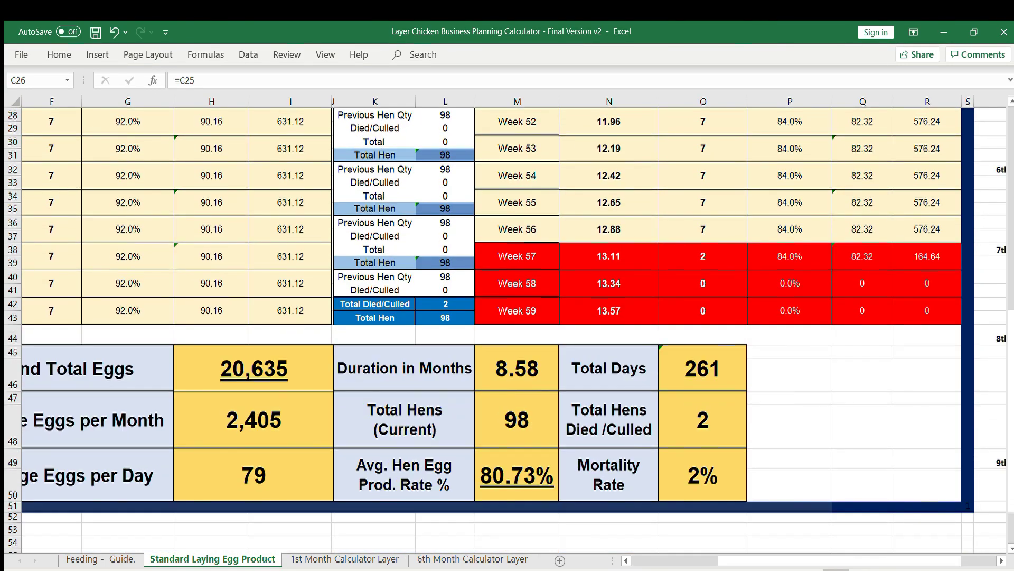
{"action": "left_click", "coordinate": [703, 474]}
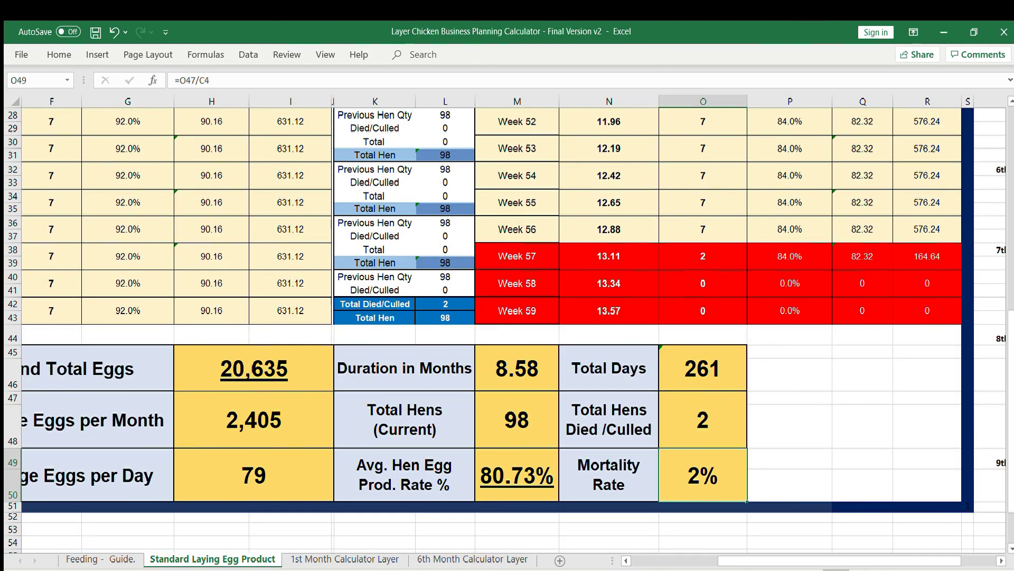
Enter 3 died/culled hens for Week 50 in L25.
{"action": "scroll", "coordinate": [507, 317], "scroll_direction": "left", "scroll_amount": 2}
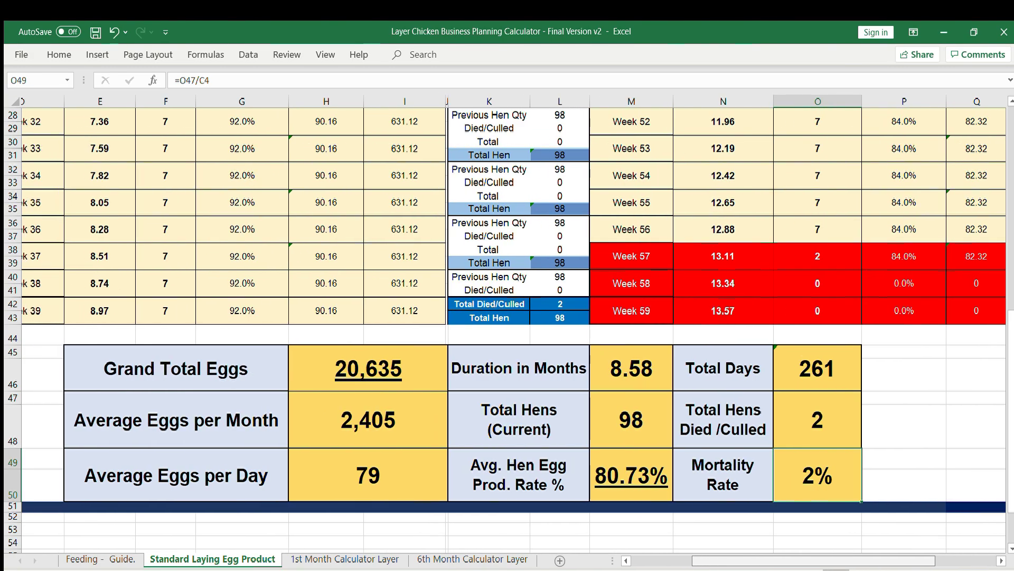
{"action": "scroll", "coordinate": [507, 317], "scroll_direction": "up", "scroll_amount": 1}
{"action": "scroll", "coordinate": [507, 317], "scroll_direction": "up", "scroll_amount": 6}
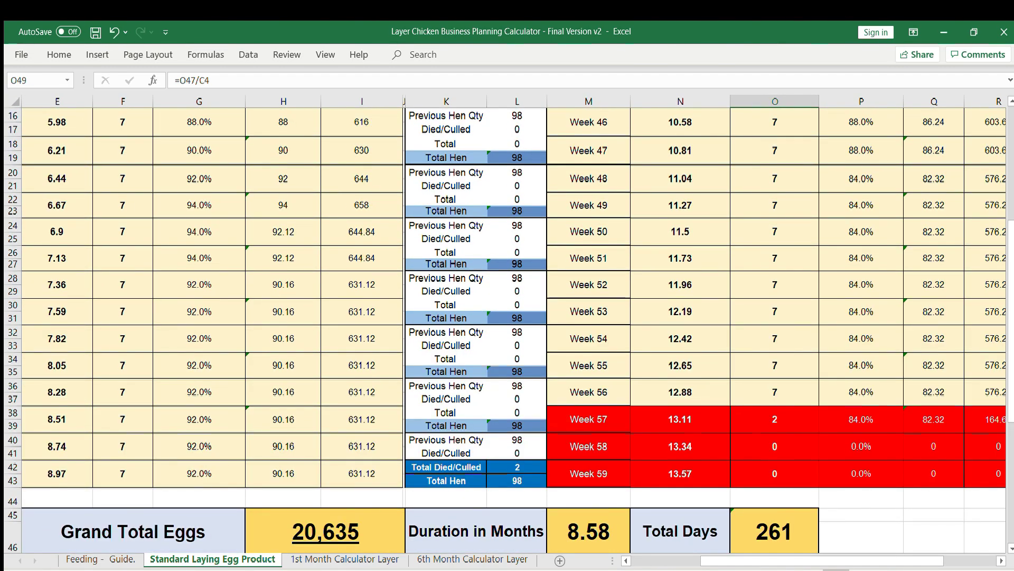
{"action": "scroll", "coordinate": [507, 317], "scroll_direction": "up", "scroll_amount": 1}
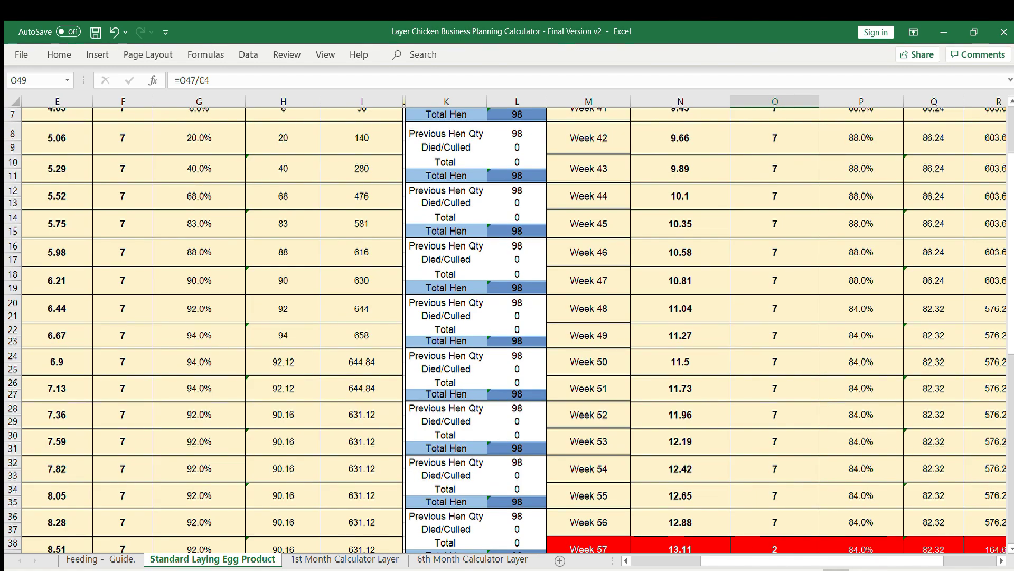
{"action": "left_click", "coordinate": [589, 361]}
{"action": "left_click", "coordinate": [517, 368]}
{"action": "type", "text": "3"}
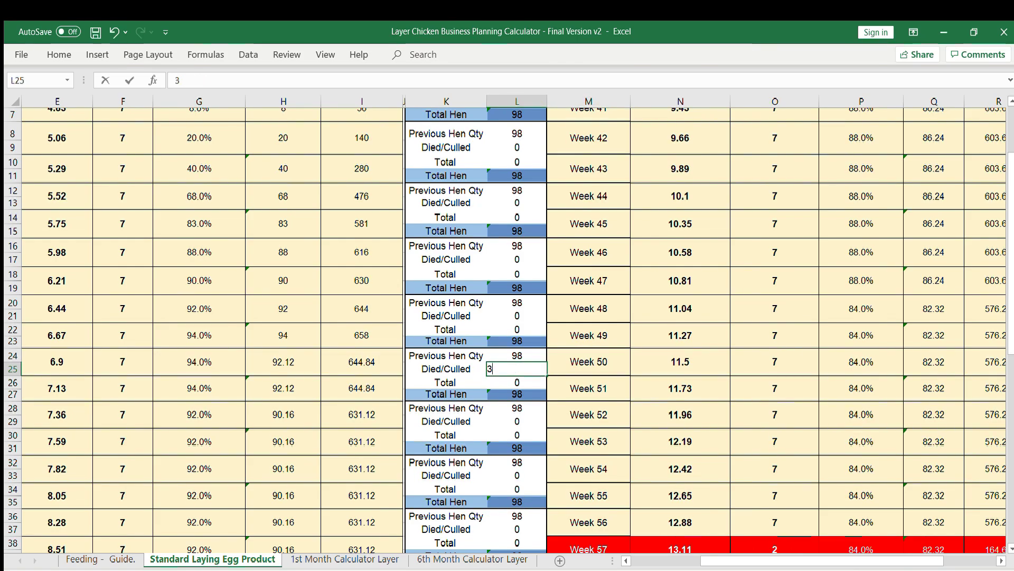
{"action": "key", "text": "Return"}
Review the summary: 95 hens remaining, 5% mortality and 20,506 grand total eggs.
{"action": "scroll", "coordinate": [507, 328], "scroll_direction": "down", "scroll_amount": 5}
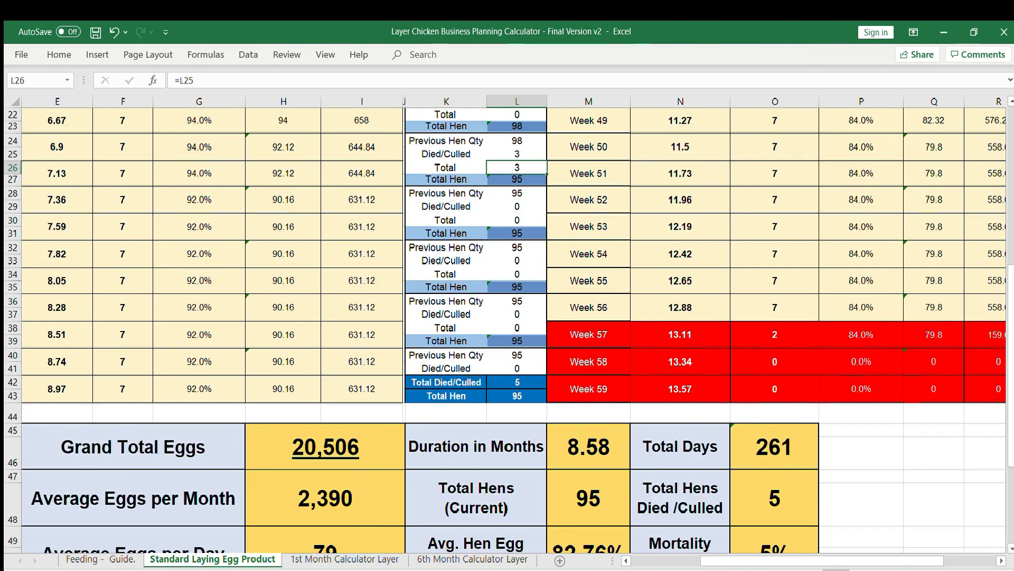
{"action": "scroll", "coordinate": [507, 327], "scroll_direction": "down", "scroll_amount": 3}
{"action": "left_click", "coordinate": [775, 434]}
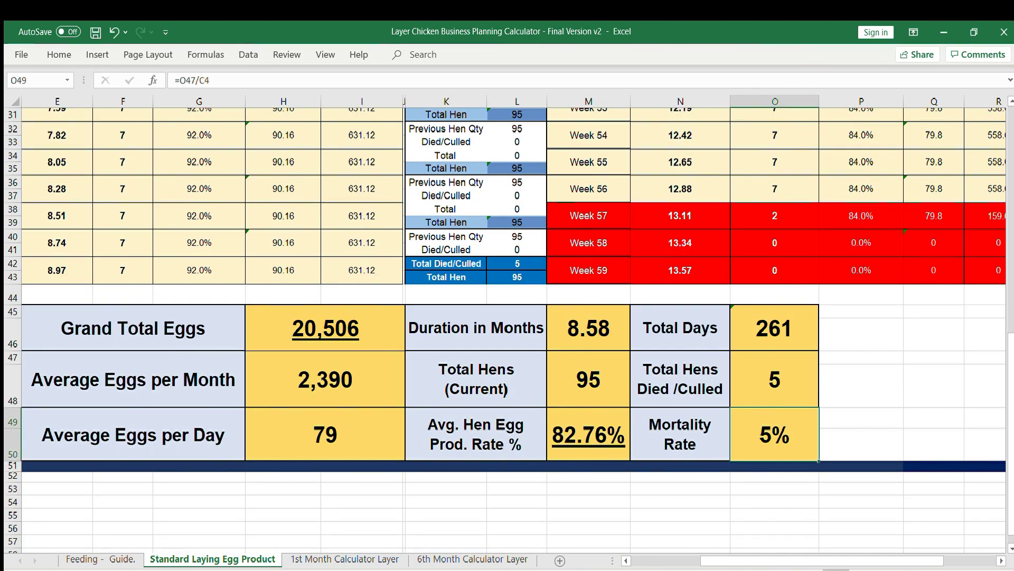
{"action": "left_click", "coordinate": [774, 379]}
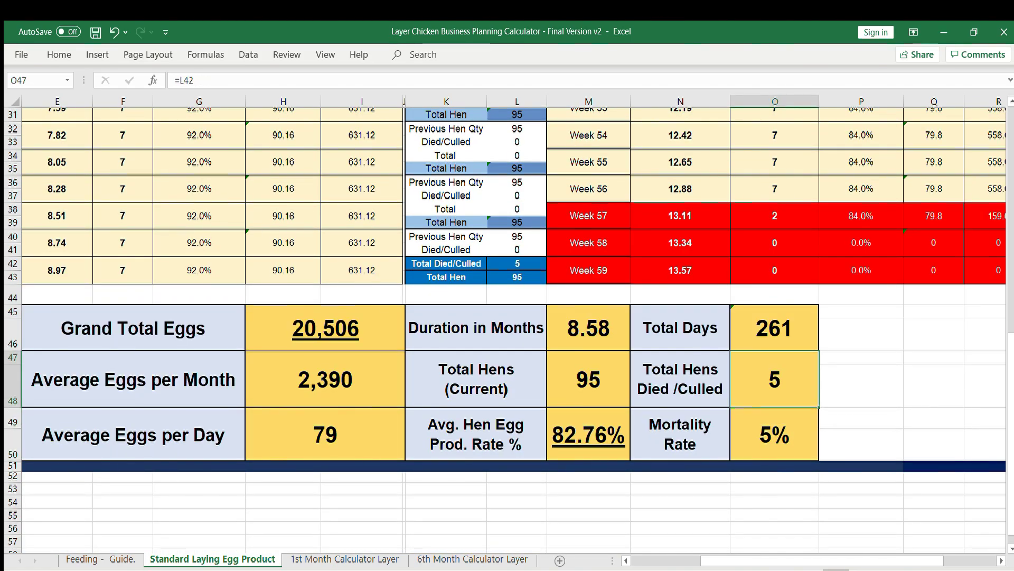
{"action": "scroll", "coordinate": [507, 296], "scroll_direction": "left", "scroll_amount": 2}
{"action": "left_click", "coordinate": [859, 434]}
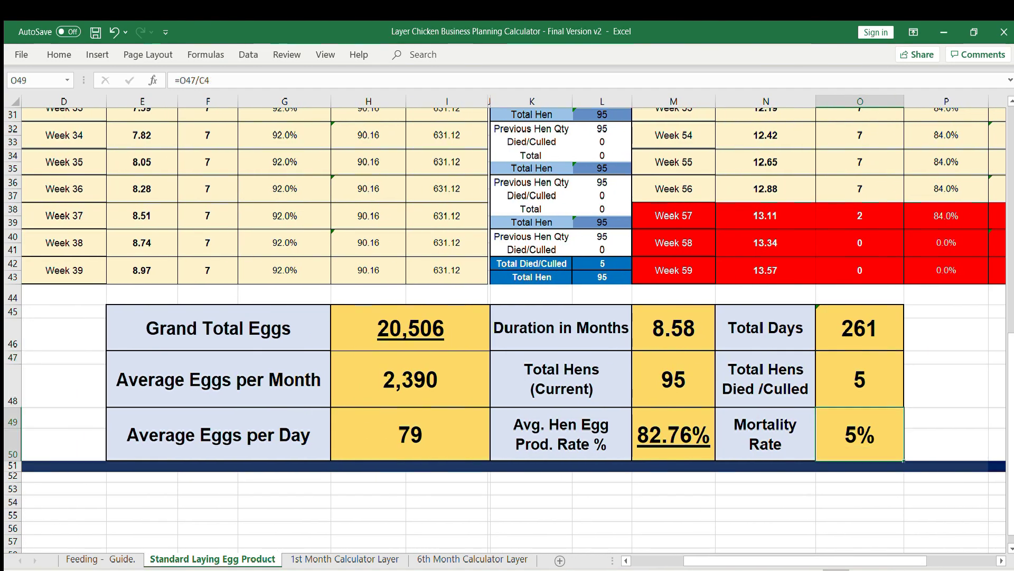
{"action": "left_click", "coordinate": [411, 327]}
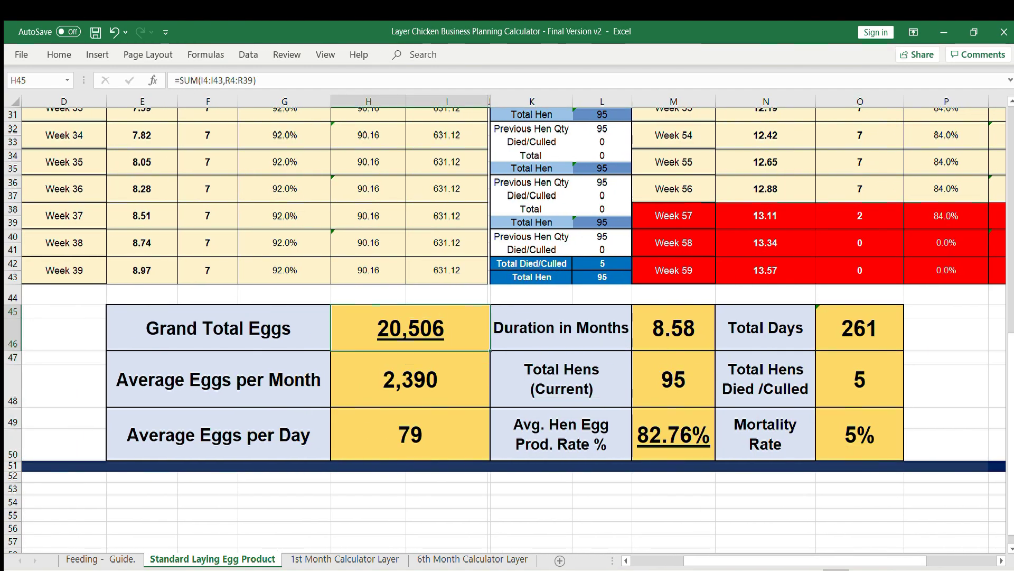